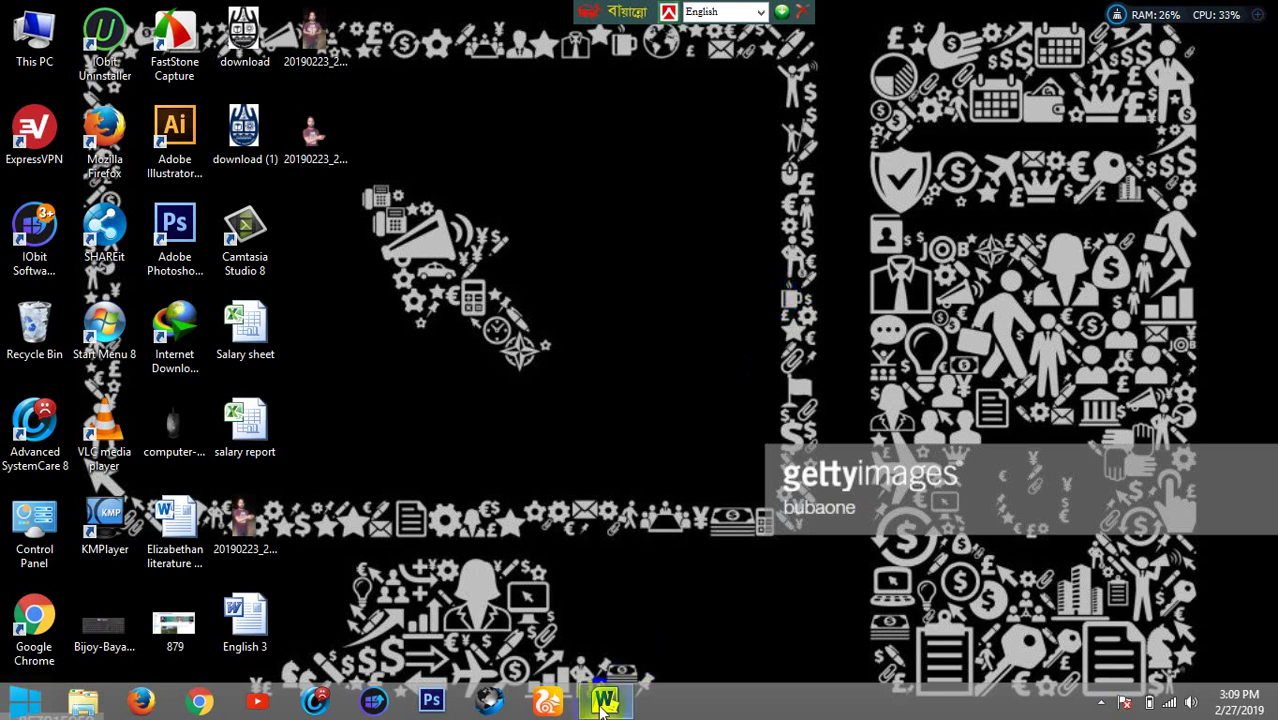
Bring the English 3 Word document to the front from the taskbar
click(604, 701)
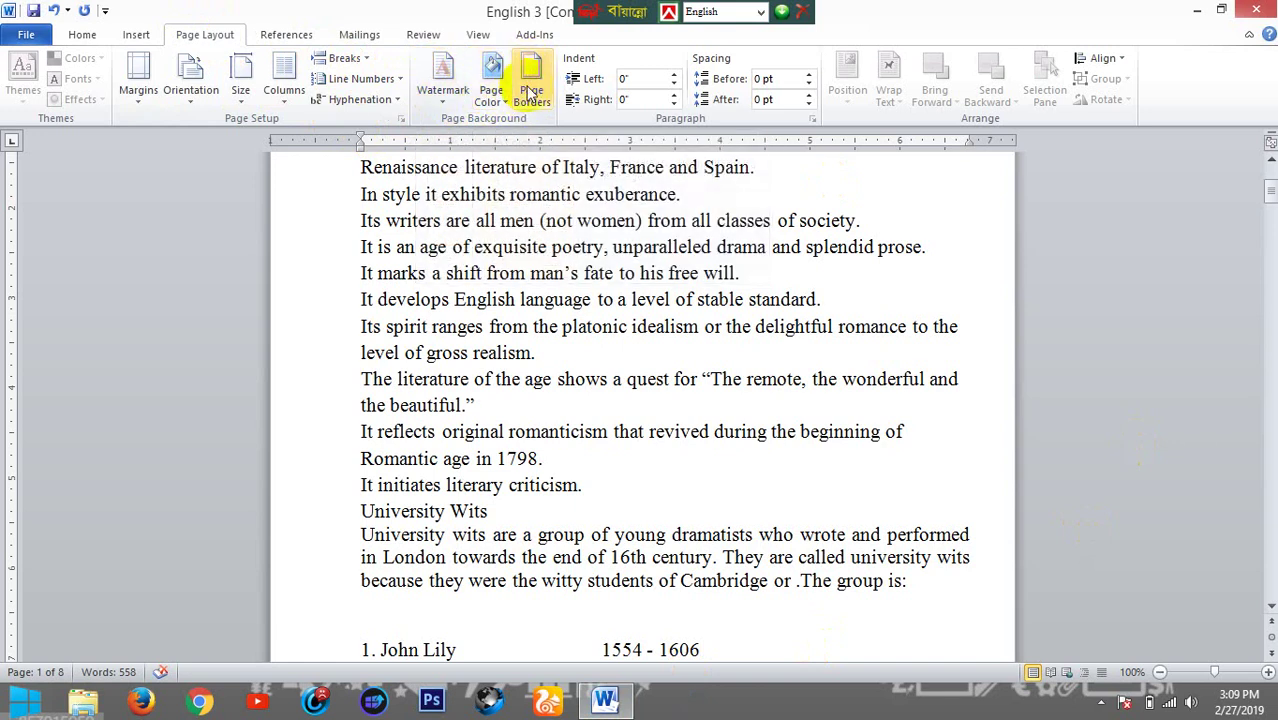
scroll(463, 196, up, 2)
scroll(463, 196, up, 2)
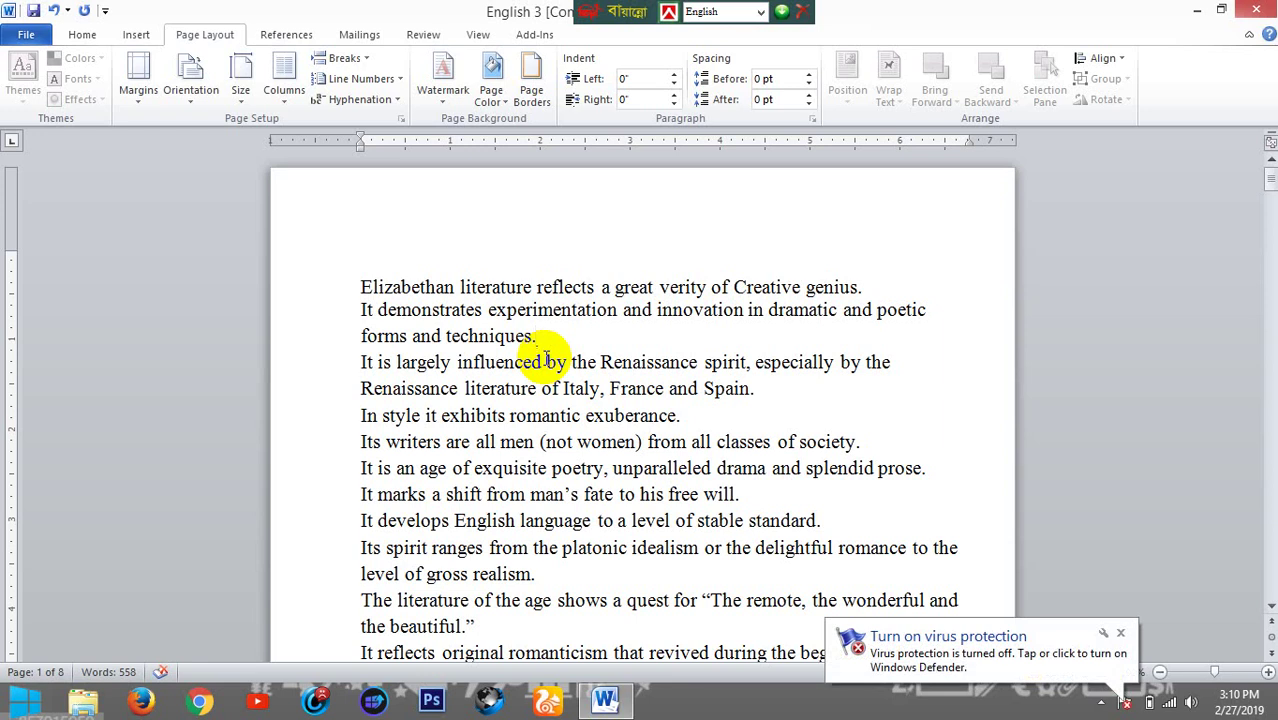
Apply the CONFIDENTIAL 1 watermark and check it in print preview
click(441, 108)
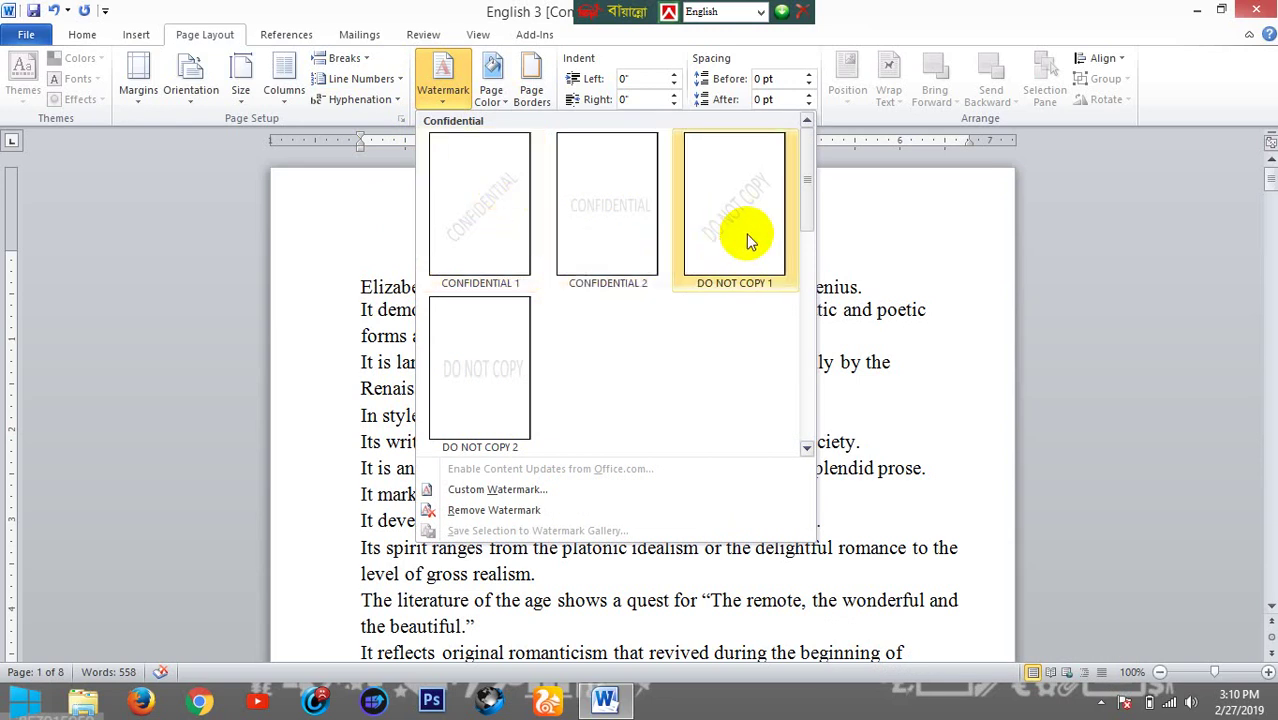
click(481, 211)
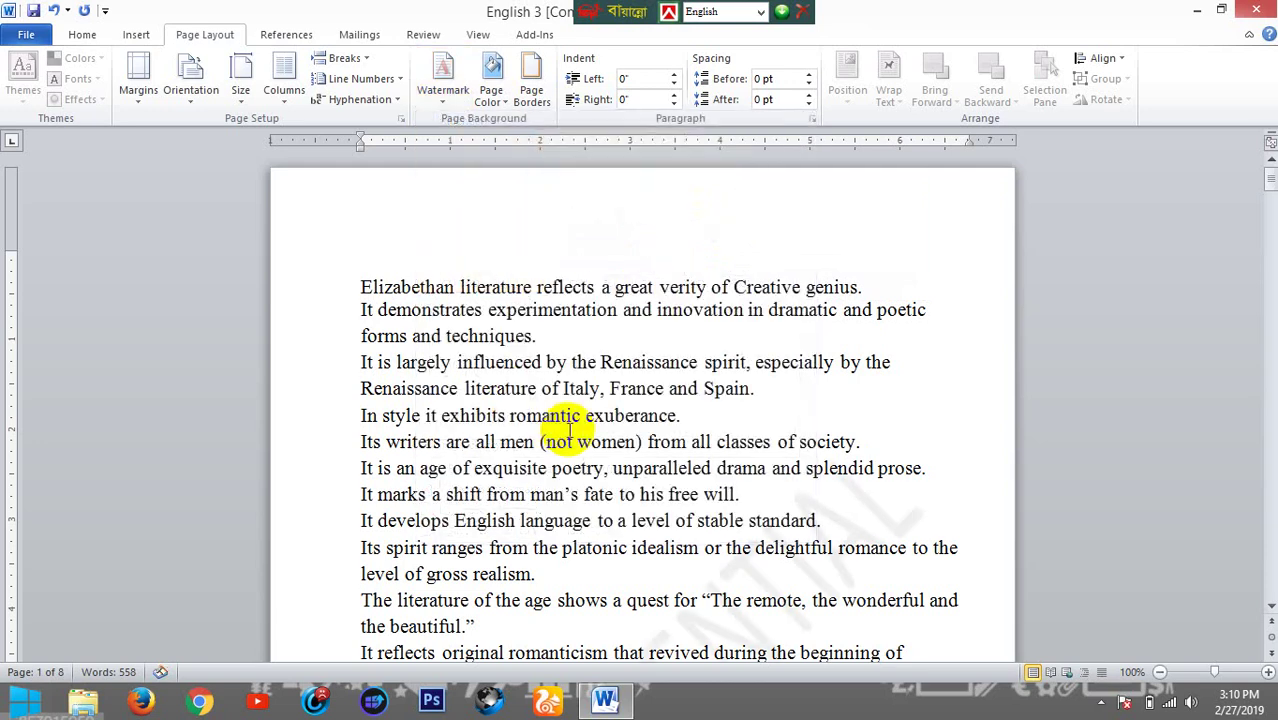
scroll(774, 404, down, 3)
scroll(774, 404, down, 2)
scroll(690, 440, down, 1)
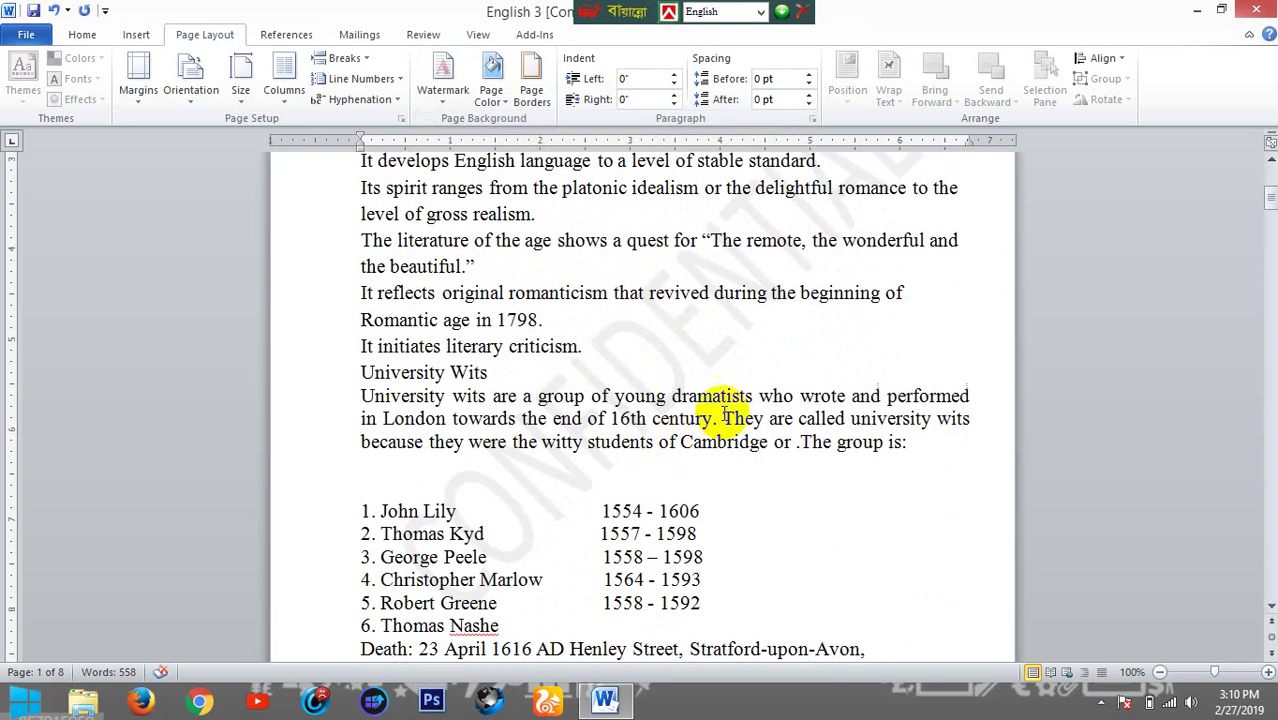
scroll(696, 362, up, 1)
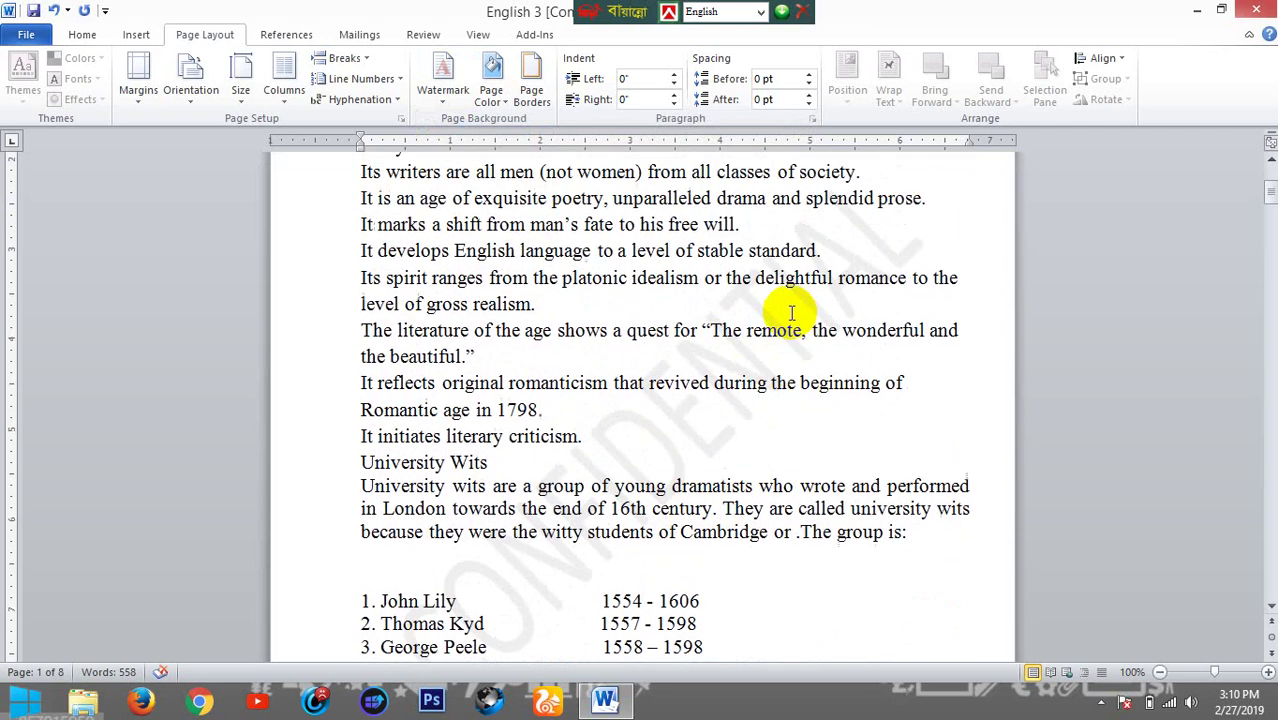
scroll(787, 320, up, 2)
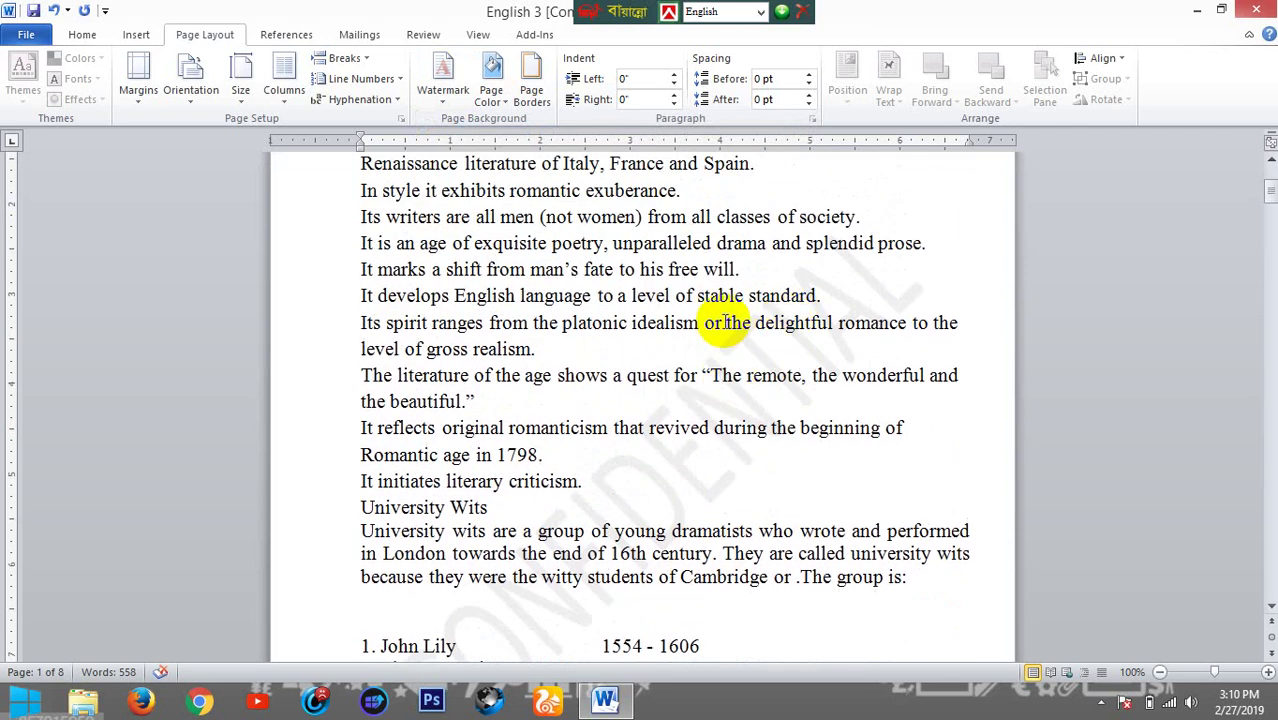
key(ctrl+p)
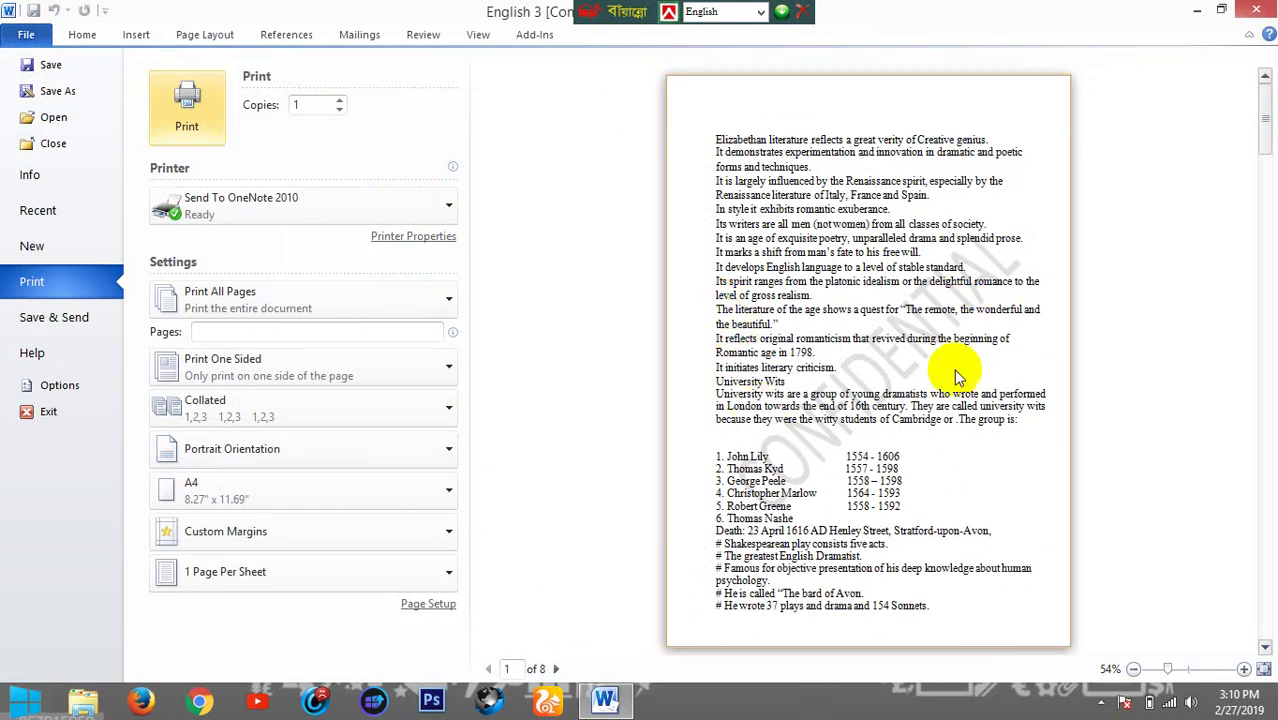
click(90, 34)
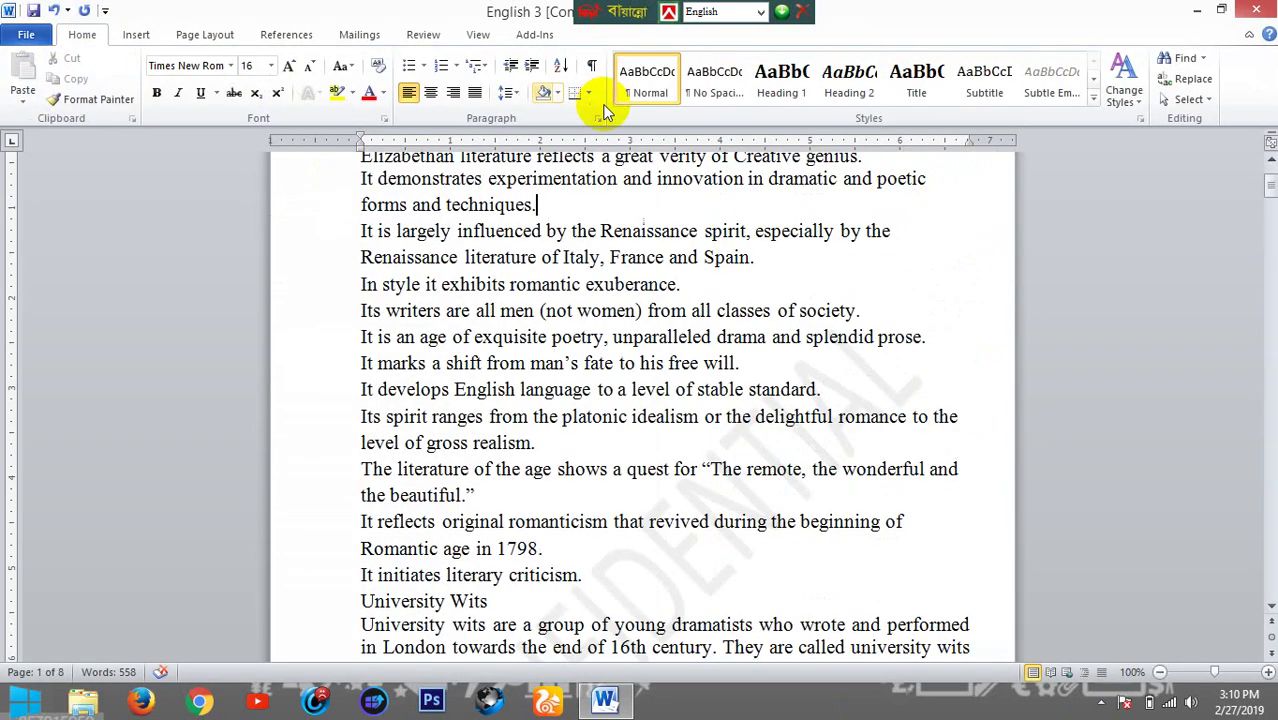
Remove the CONFIDENTIAL 1 watermark and reopen the watermark gallery
click(204, 34)
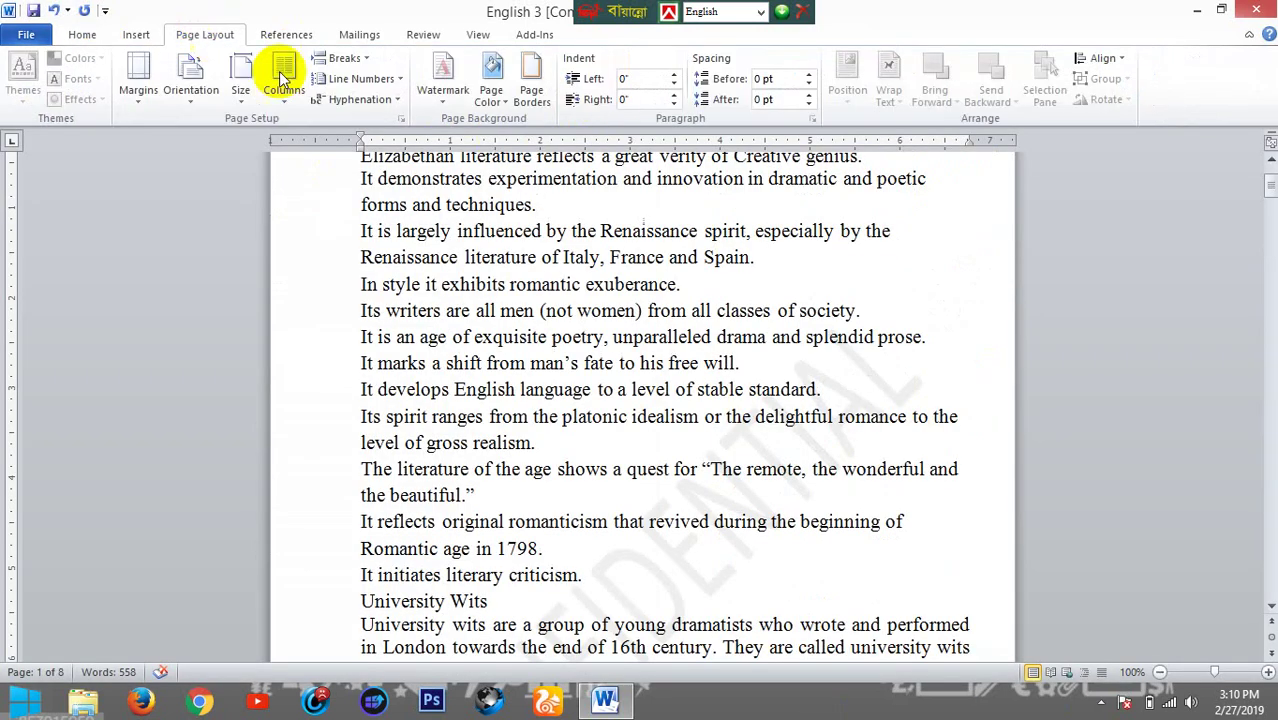
click(445, 95)
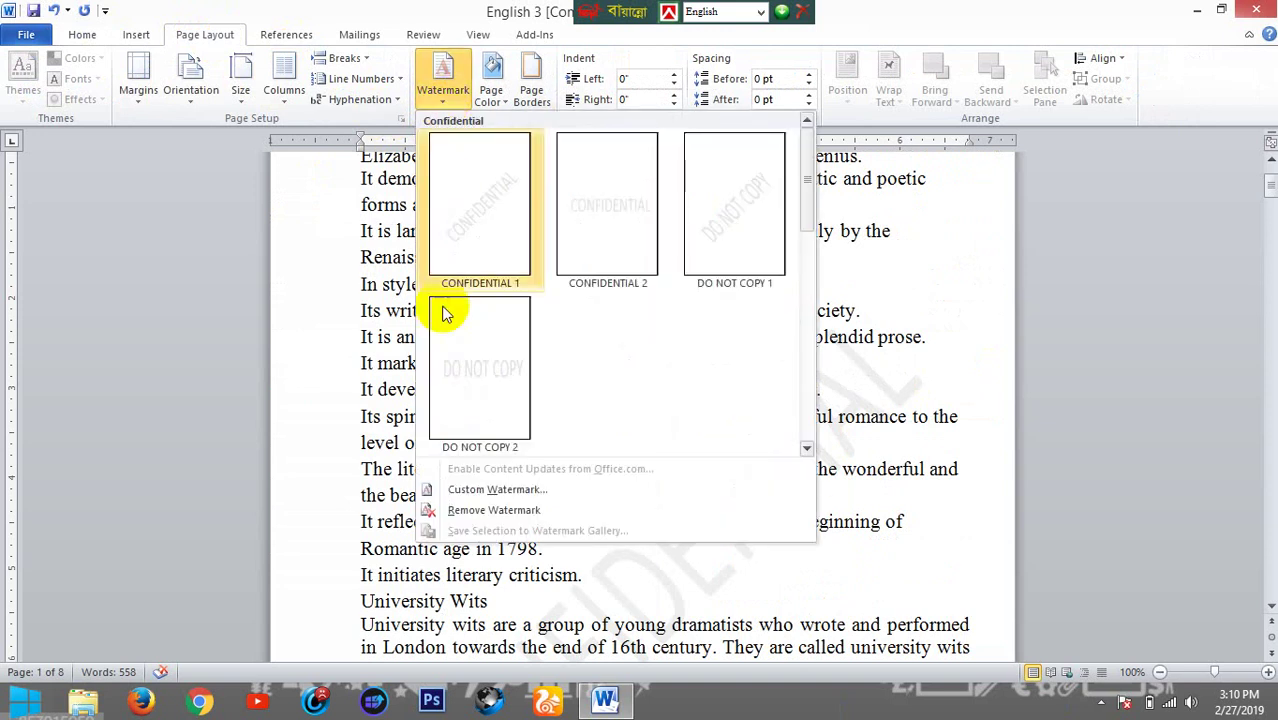
click(489, 513)
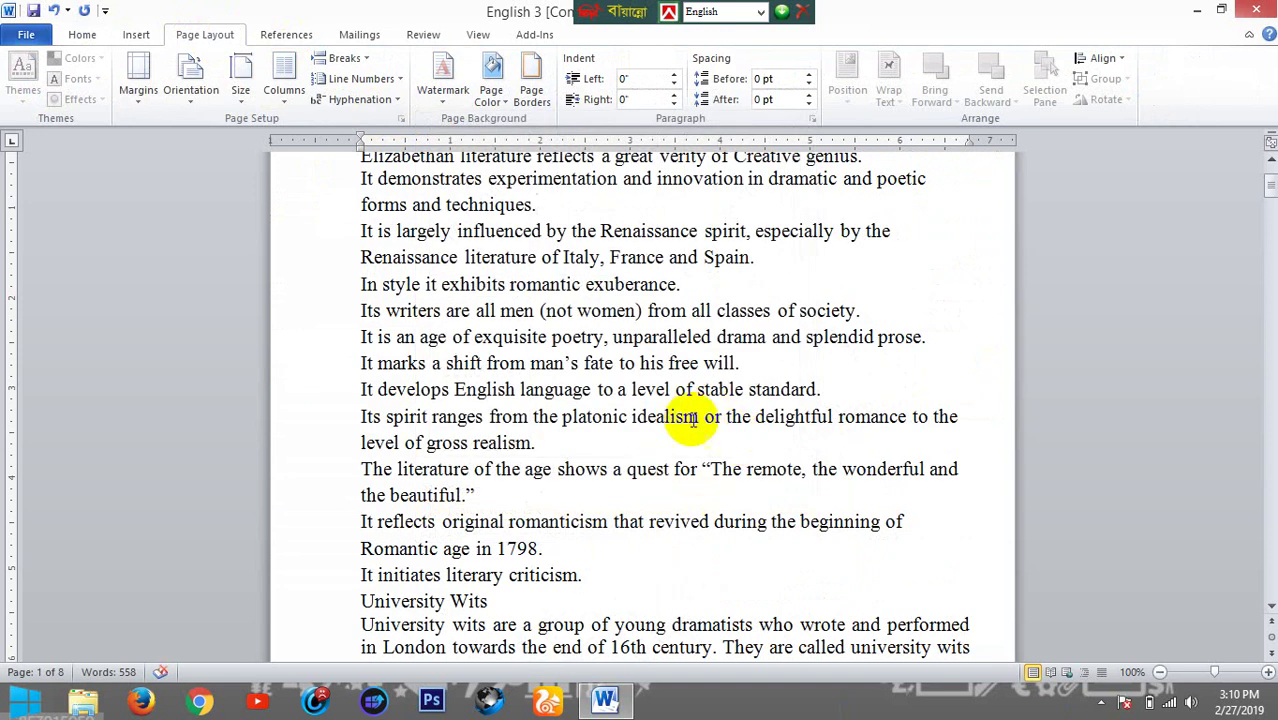
click(438, 104)
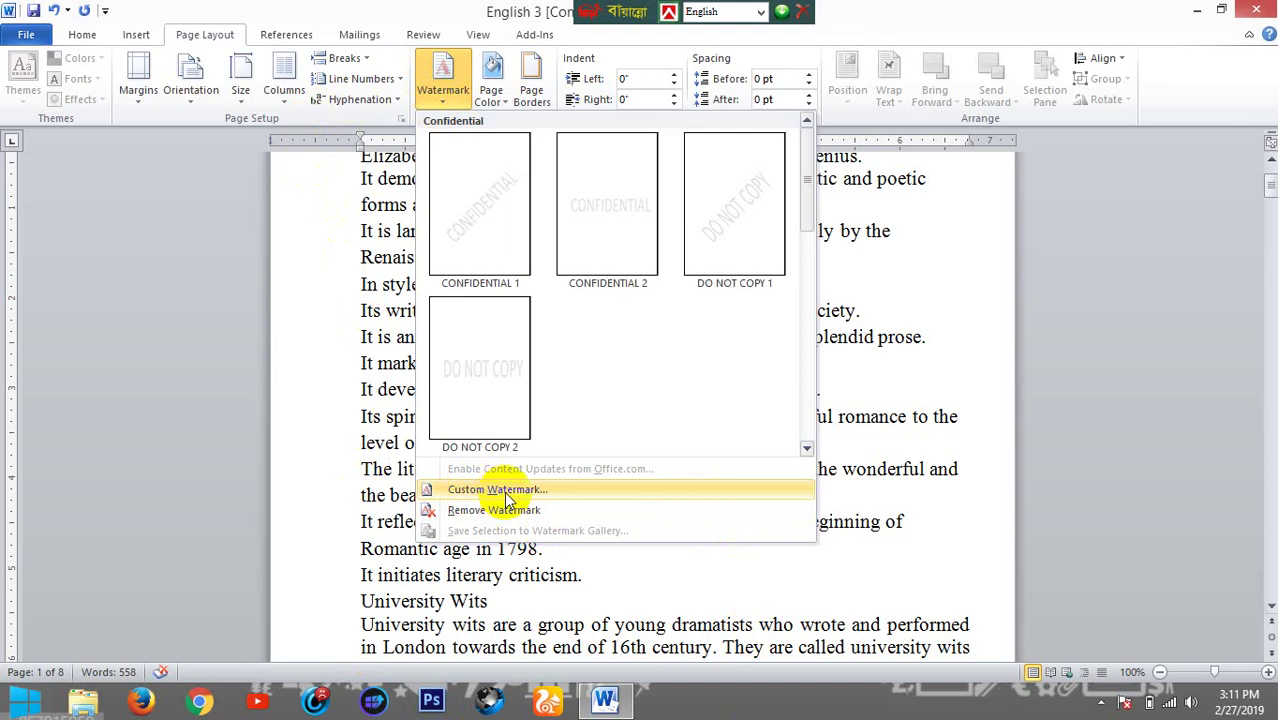
Set up a custom text watermark reading 'Chittagong University' in place of ASAP
click(505, 491)
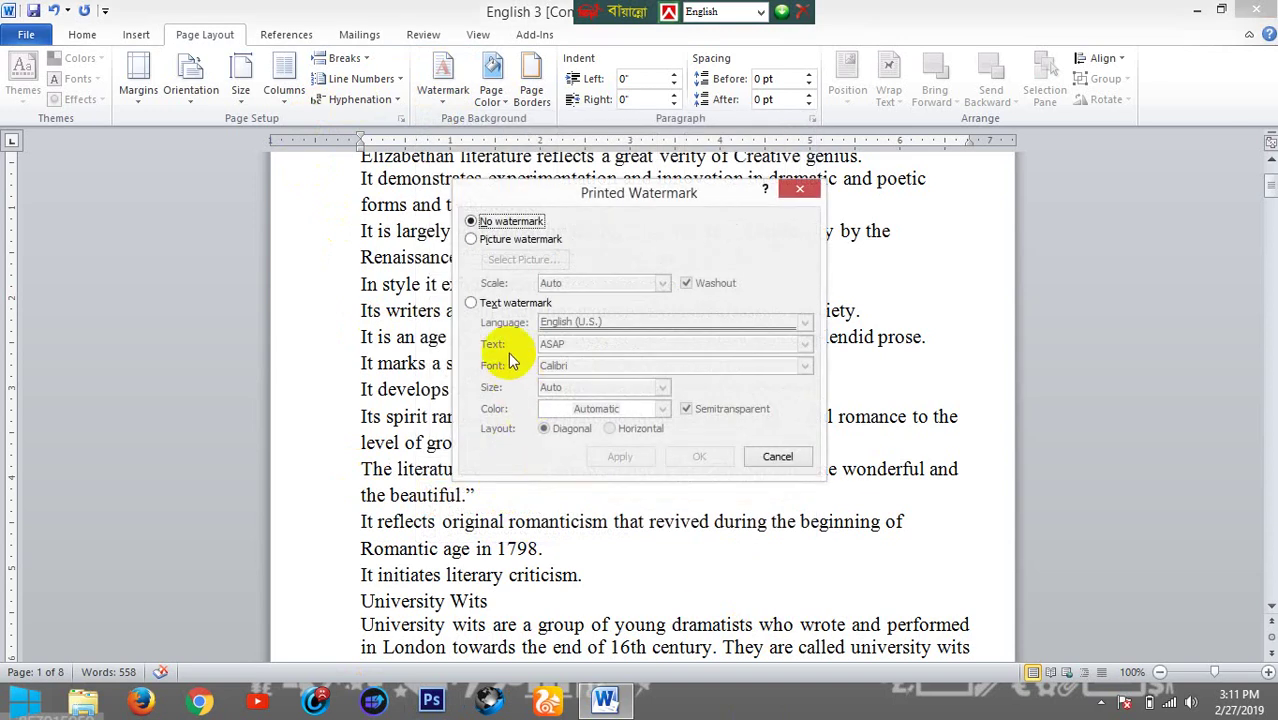
click(471, 304)
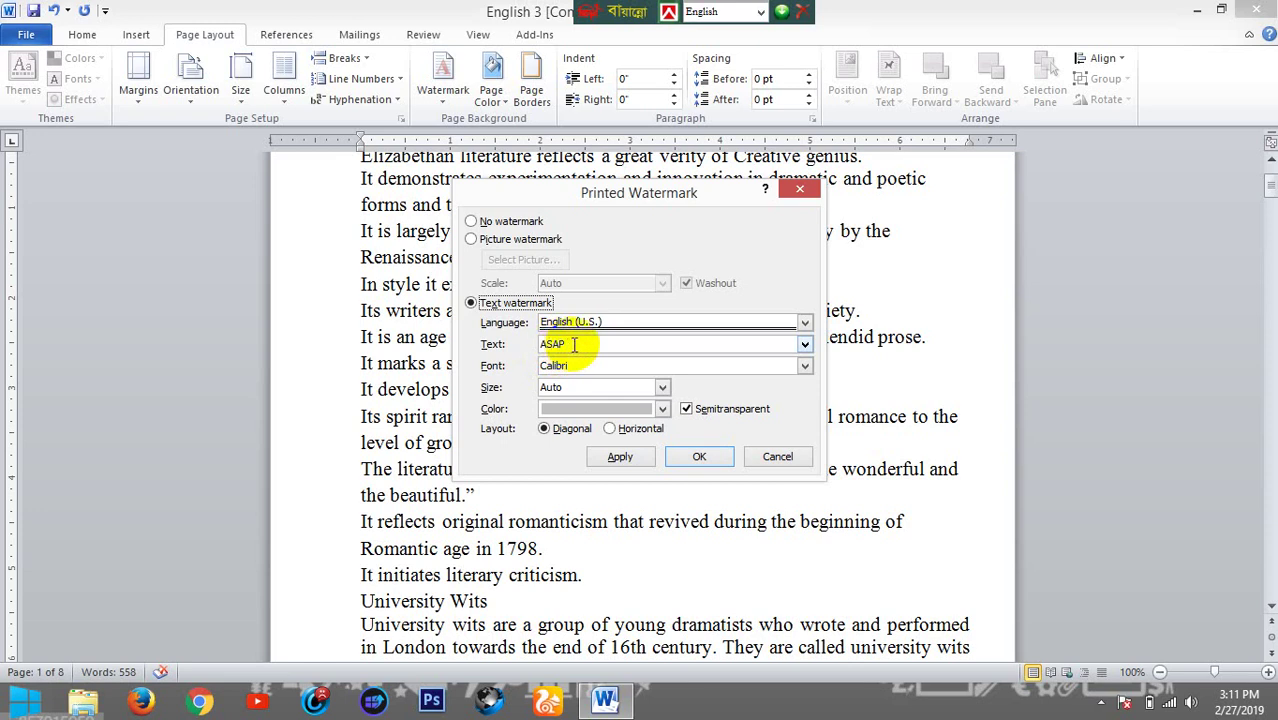
drag(588, 344, 540, 344)
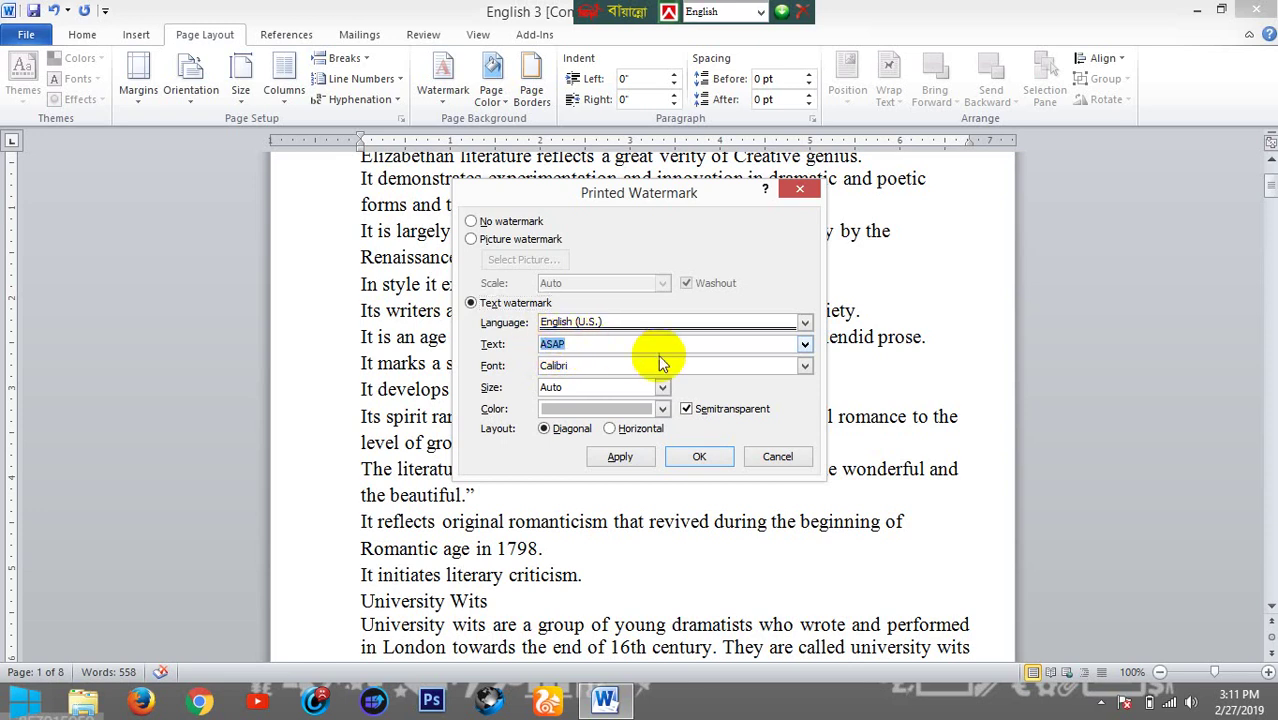
text(cH)
text(ITTAGO)
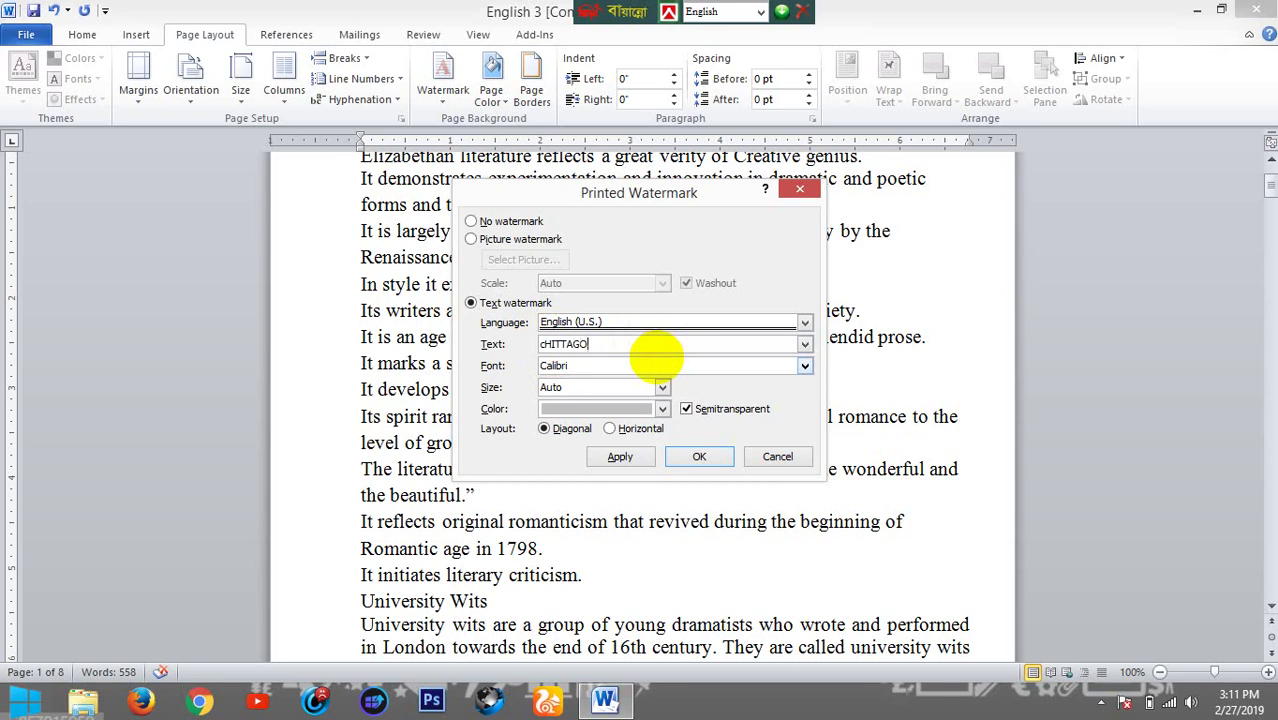
text(NG uNI)
text(VERSI)
text(TY)
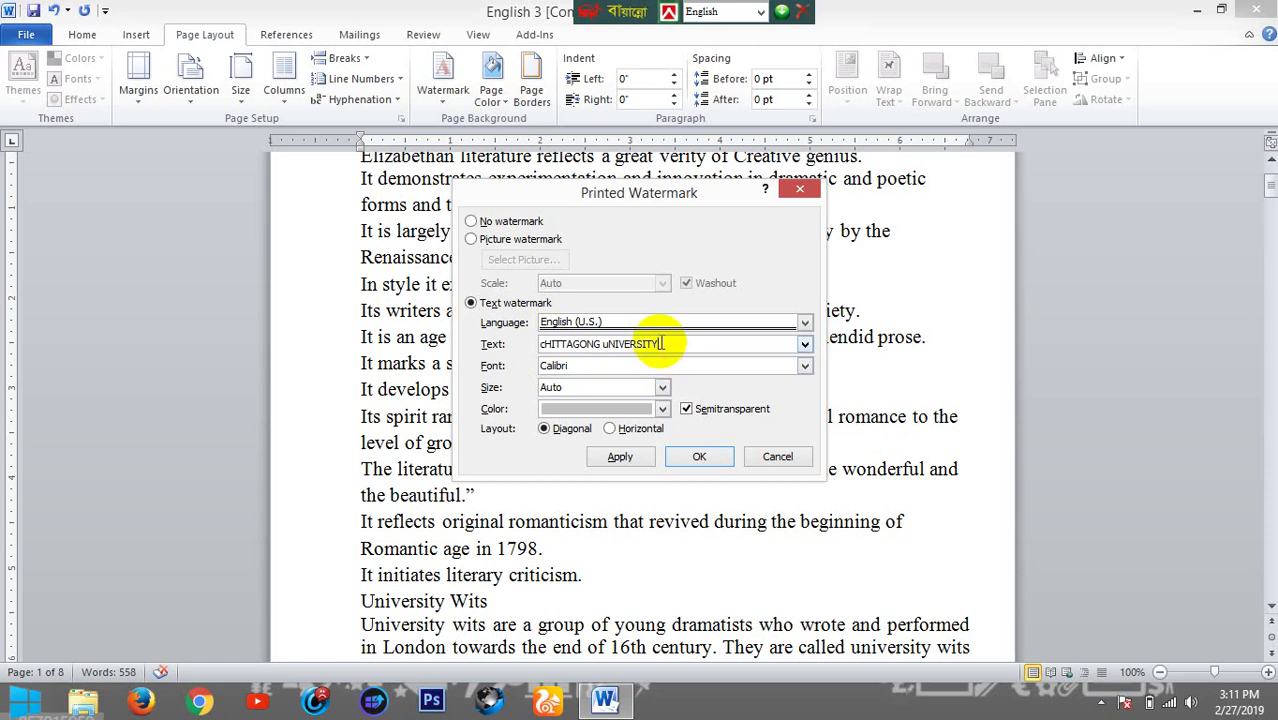
drag(660, 344, 516, 348)
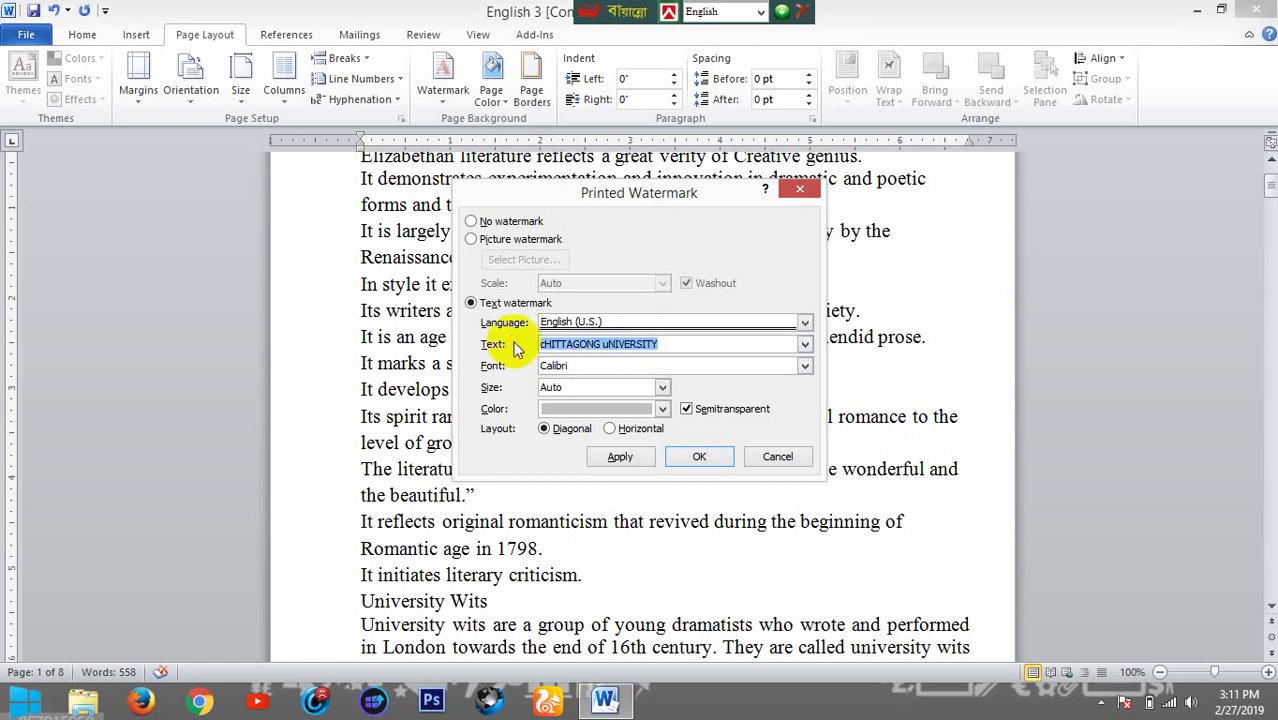
text(Chi)
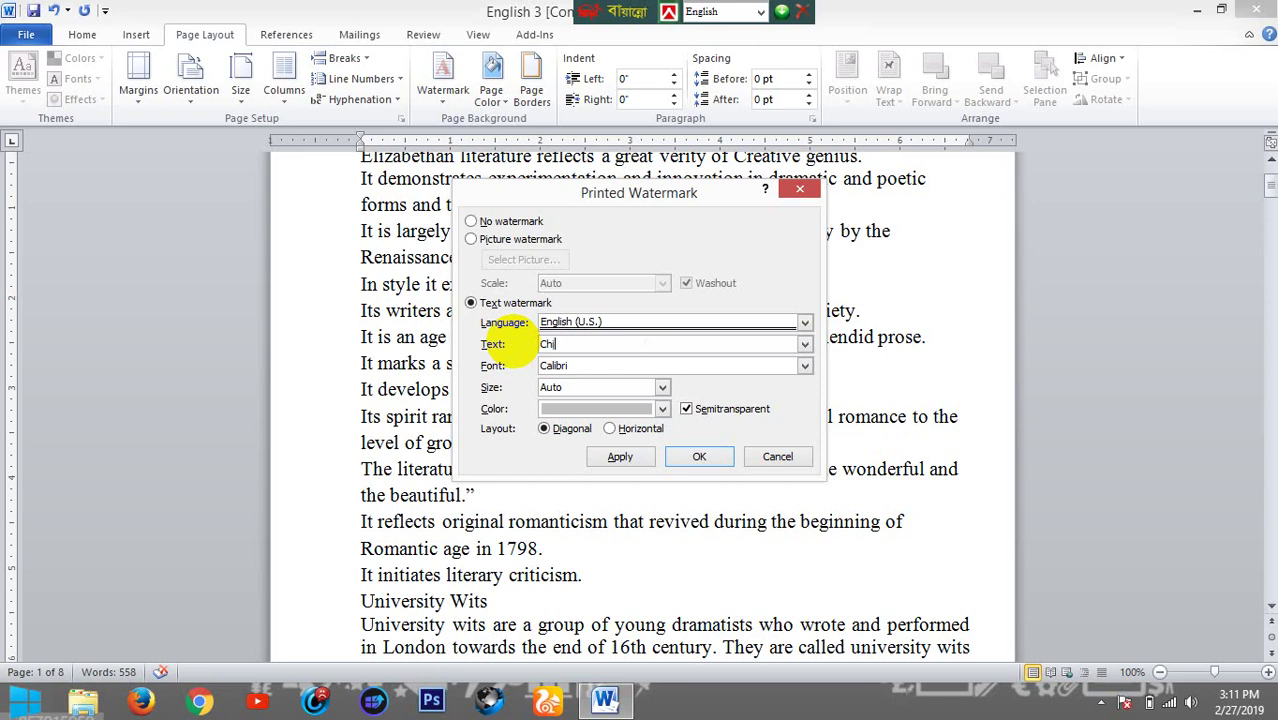
text(ttago)
text(ng Uni)
text(versi)
text(ty)
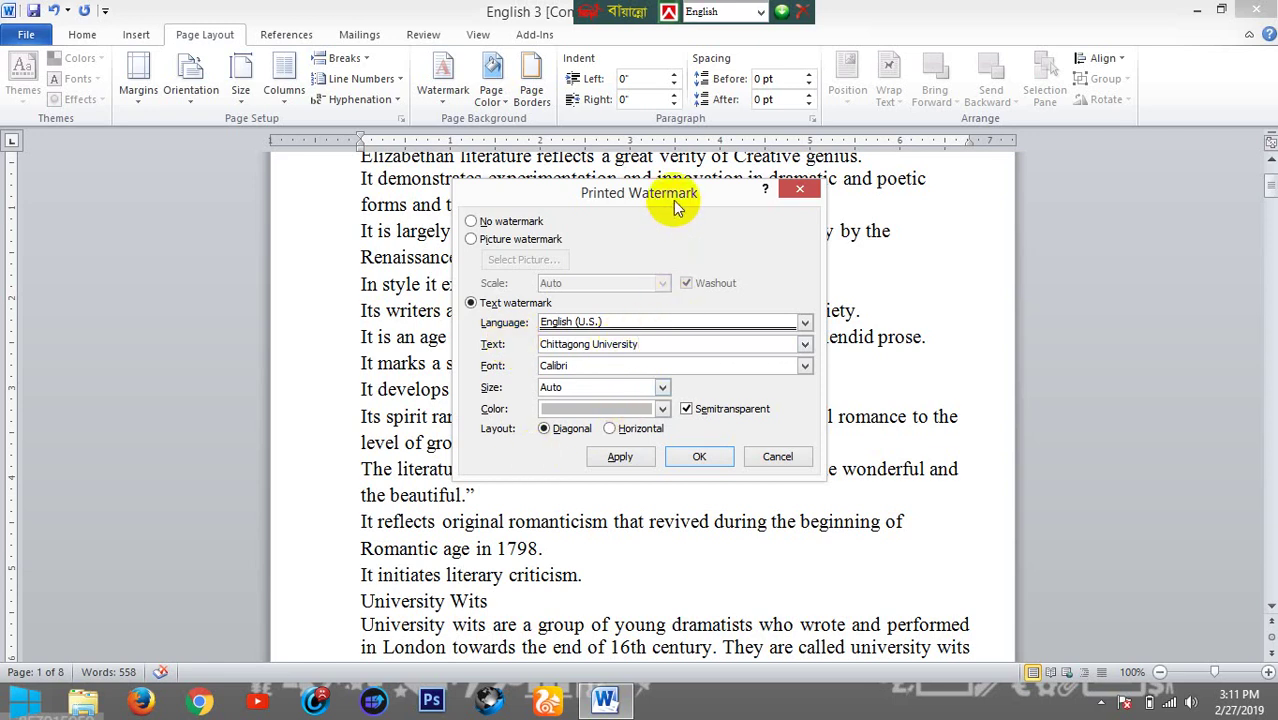
drag(674, 197, 746, 216)
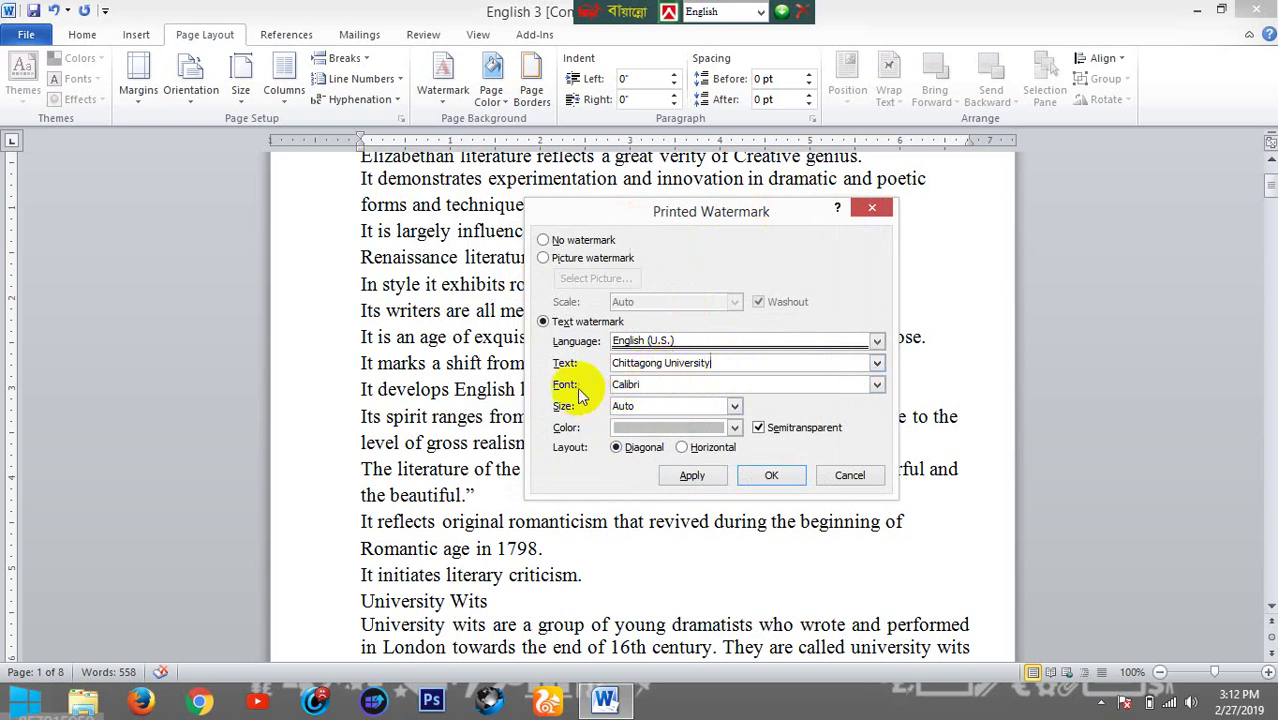
Keep Calibri, make the Chittagong University watermark green, and apply it to the page
click(875, 388)
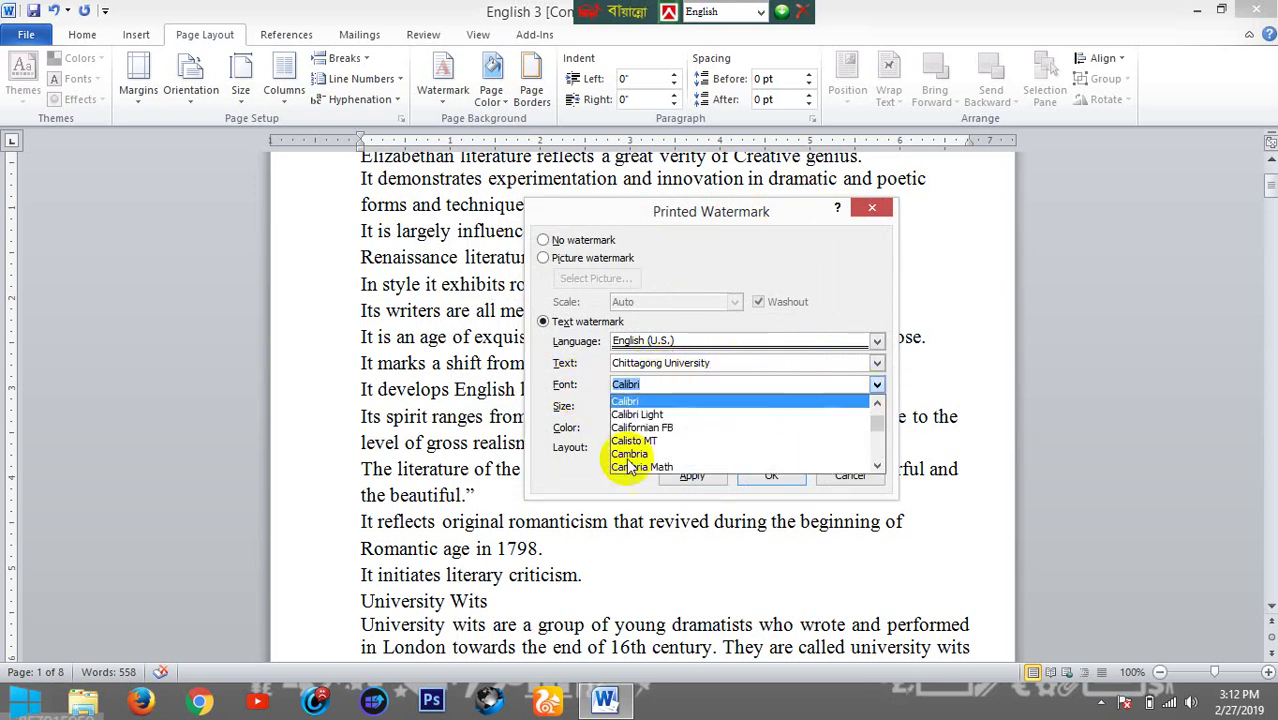
scroll(687, 435, down, 1)
scroll(687, 435, down, 3)
scroll(687, 435, down, 2)
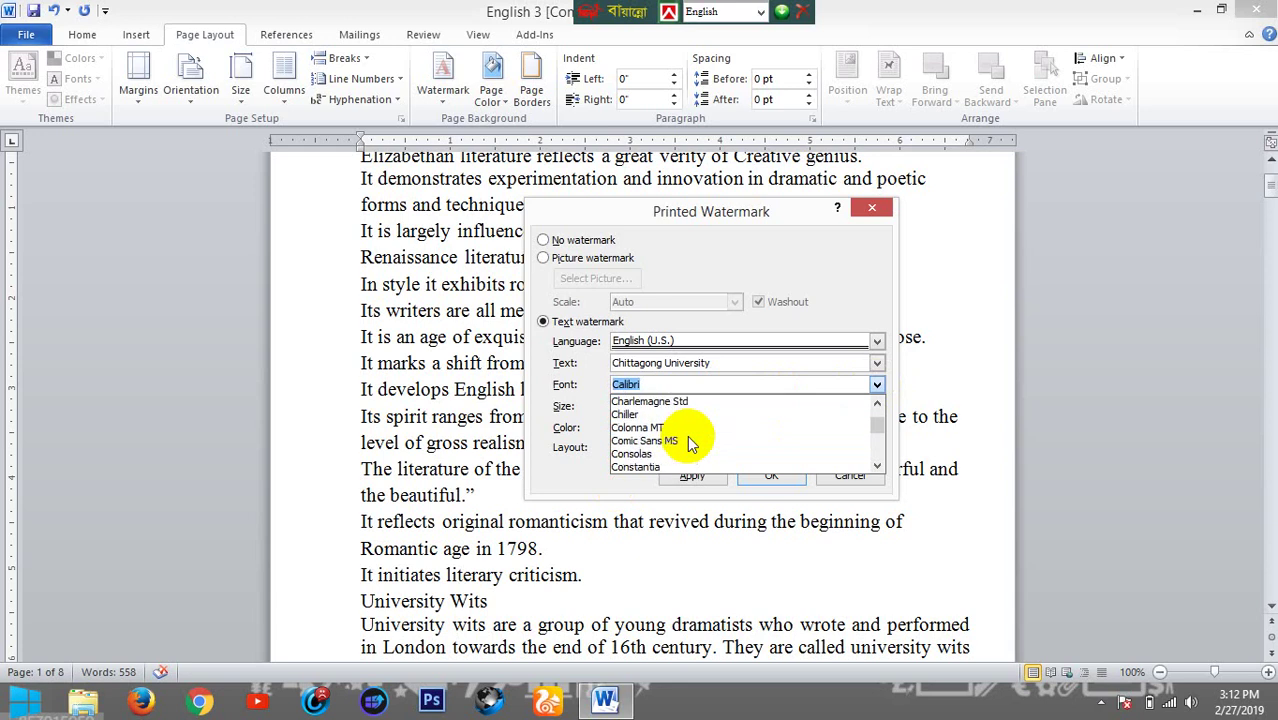
scroll(687, 435, down, 3)
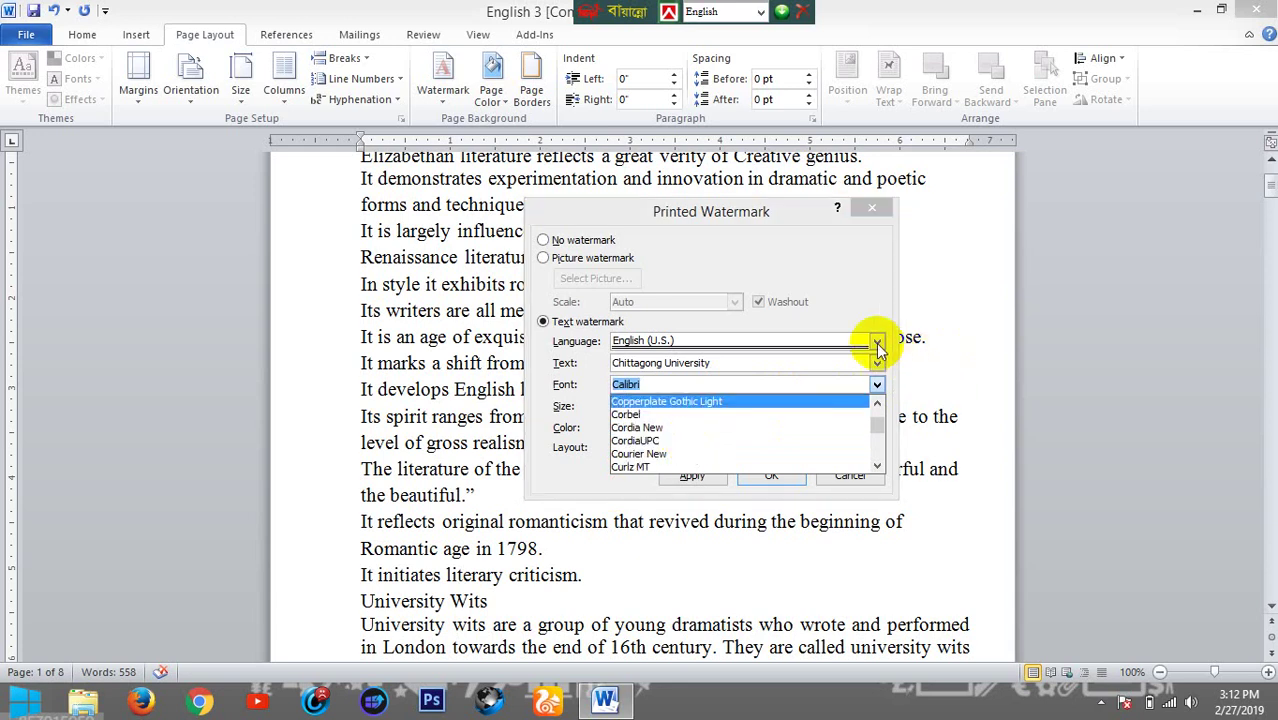
click(562, 415)
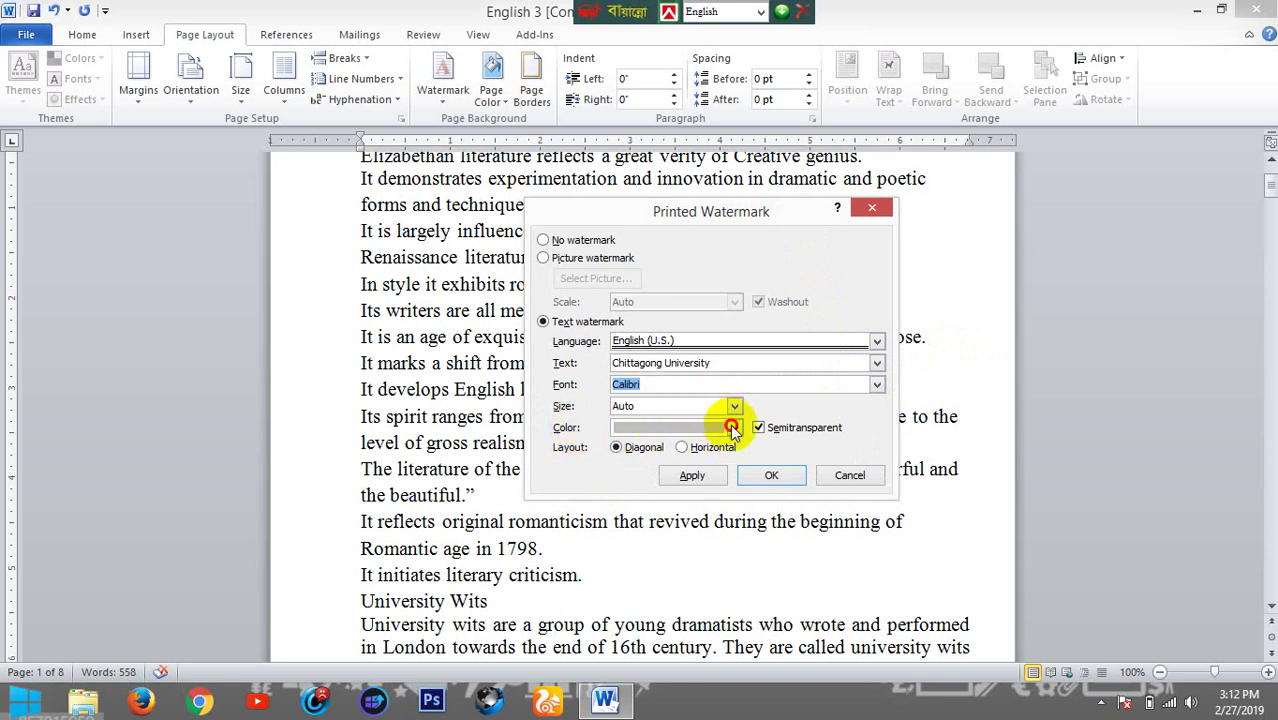
click(734, 427)
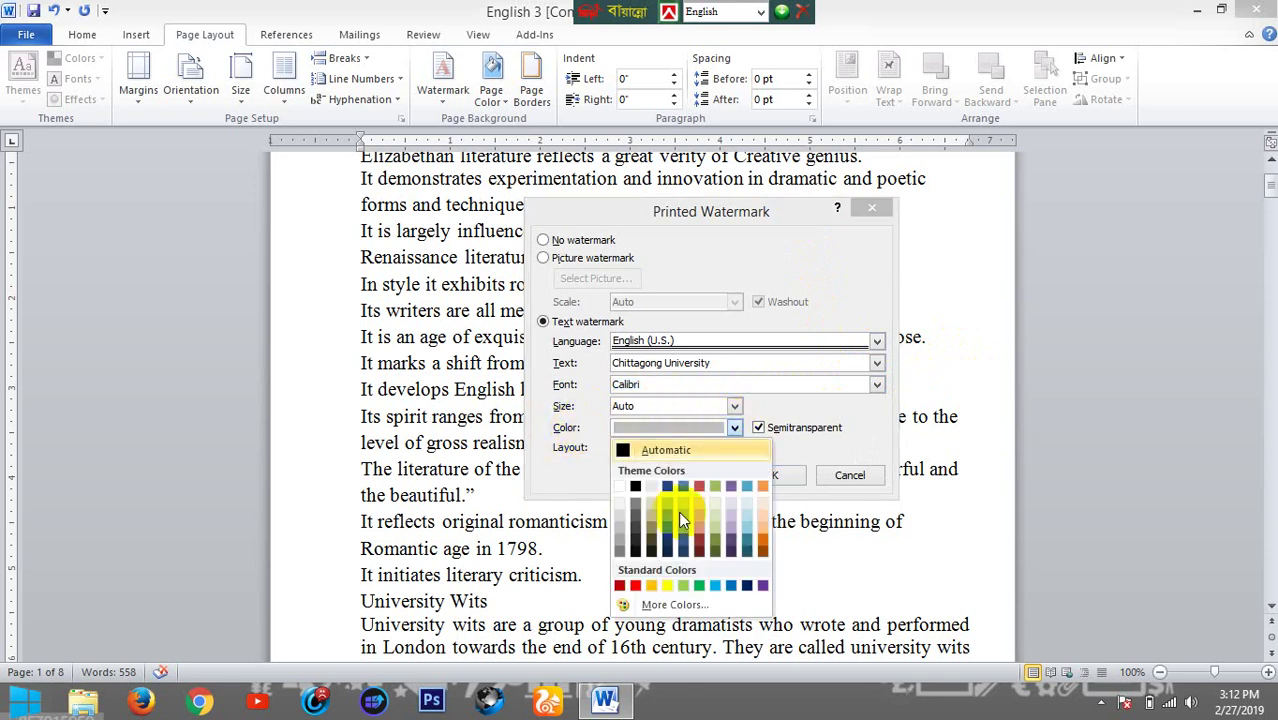
click(699, 585)
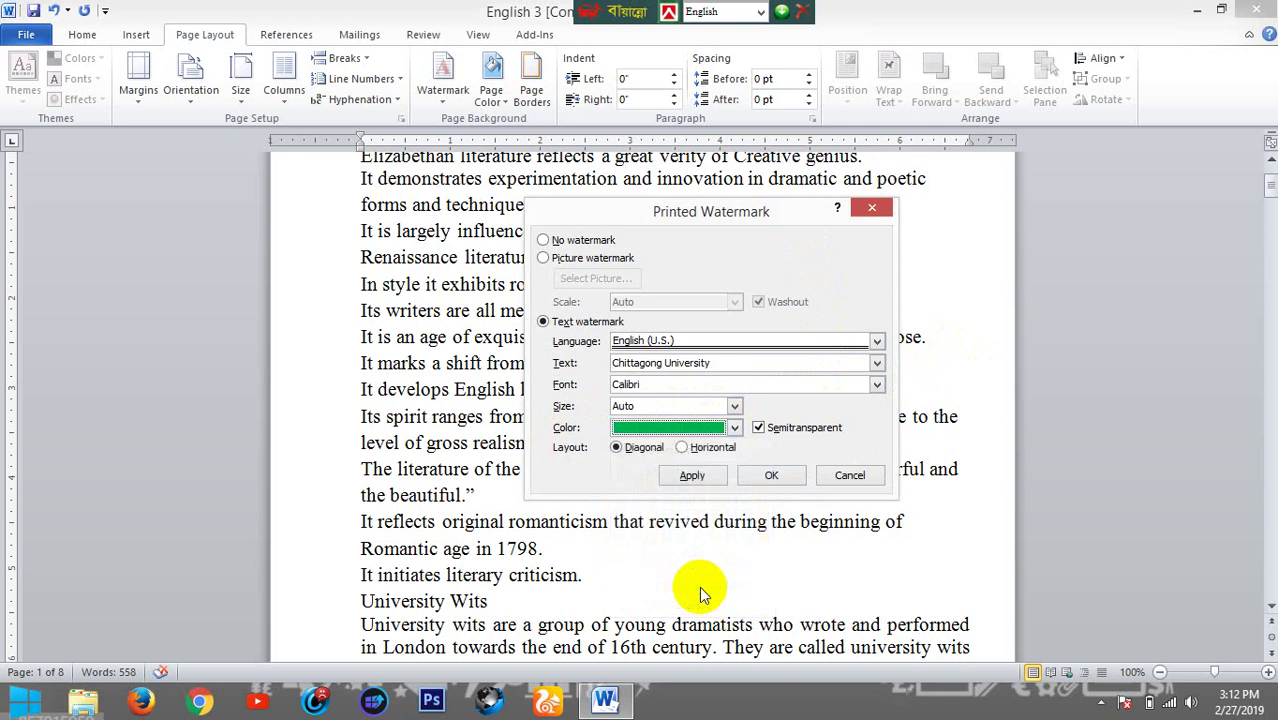
click(693, 477)
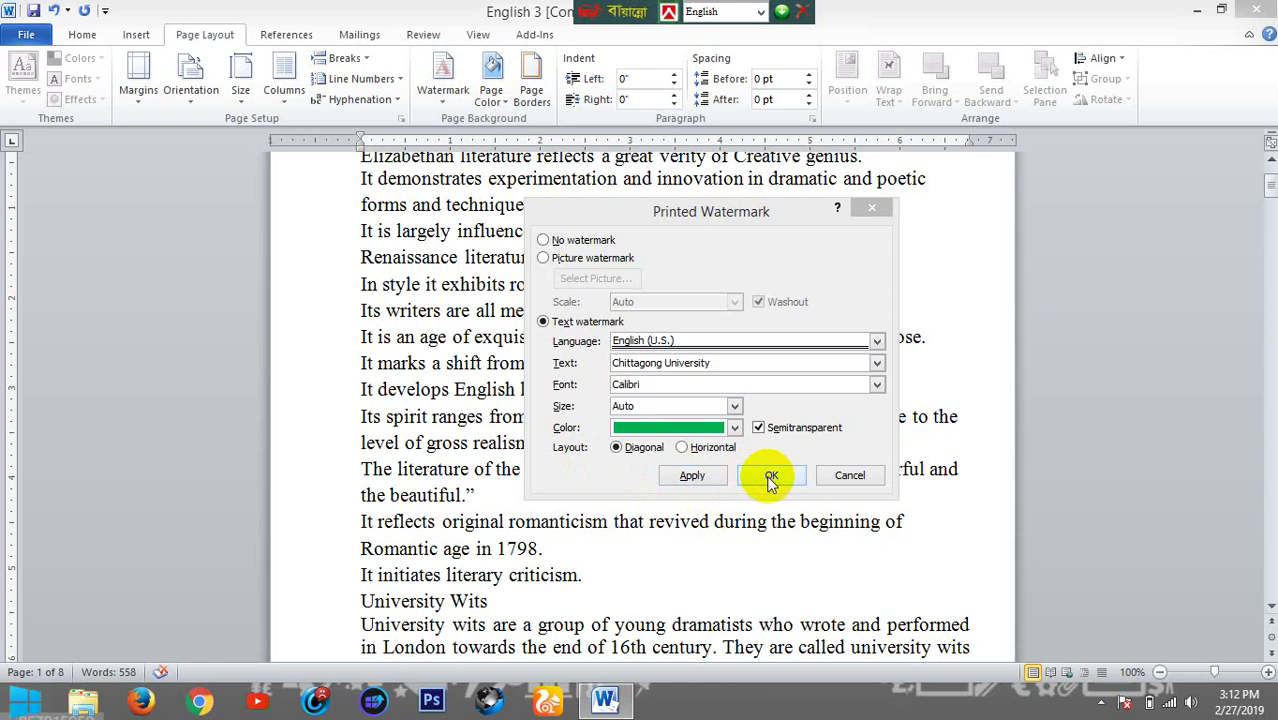
click(764, 476)
scroll(771, 462, down, 3)
Check the green Chittagong University watermark in print preview, then return to the document
scroll(790, 470, down, 3)
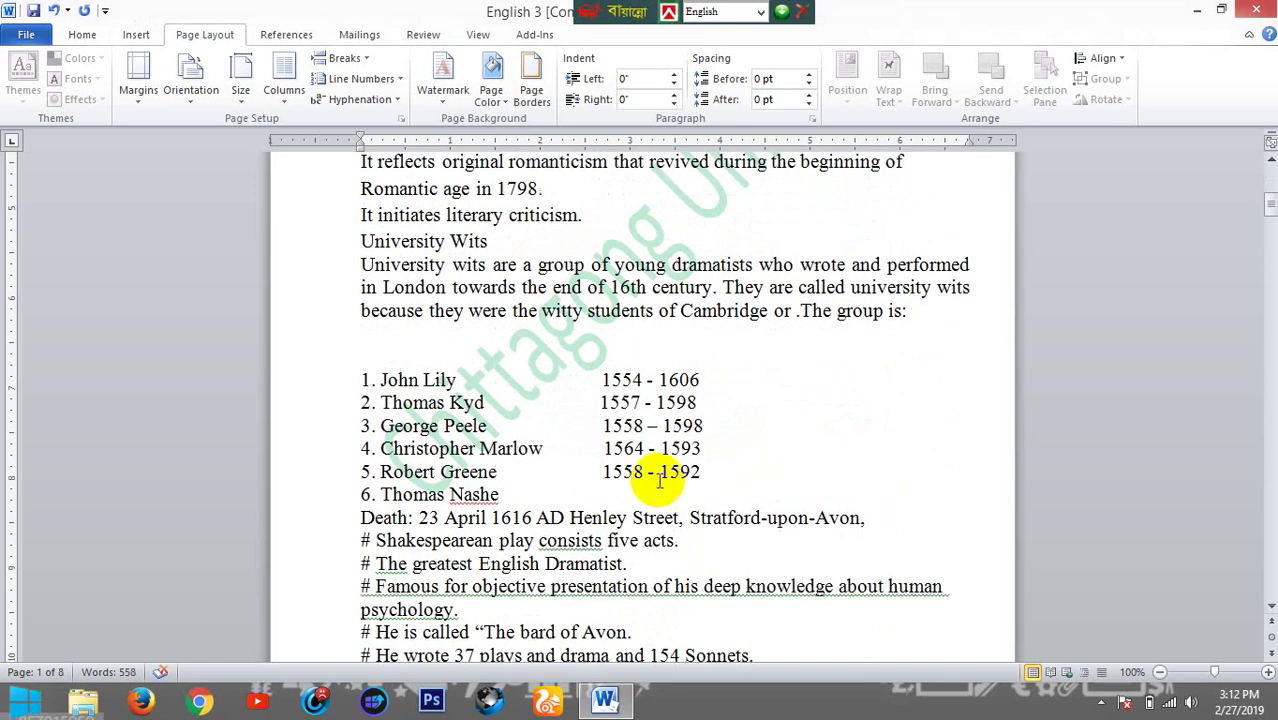
scroll(815, 400, up, 3)
scroll(827, 310, up, 1)
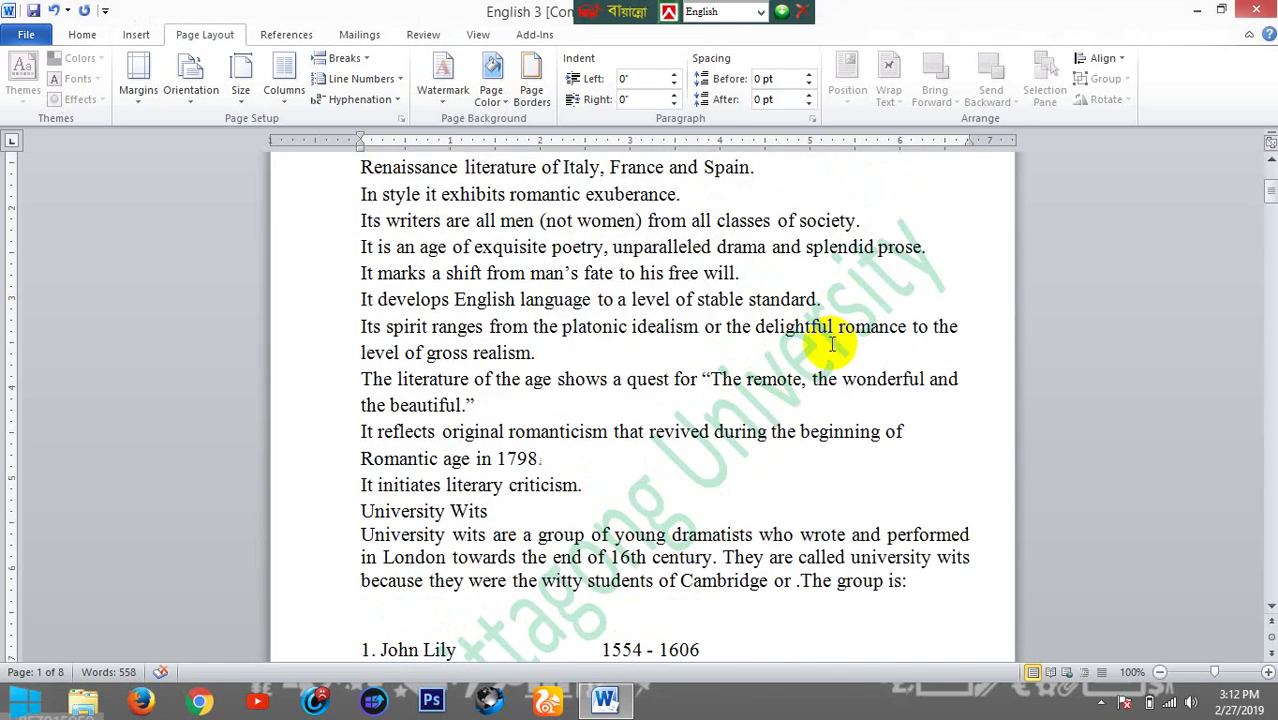
key(ctrl+p)
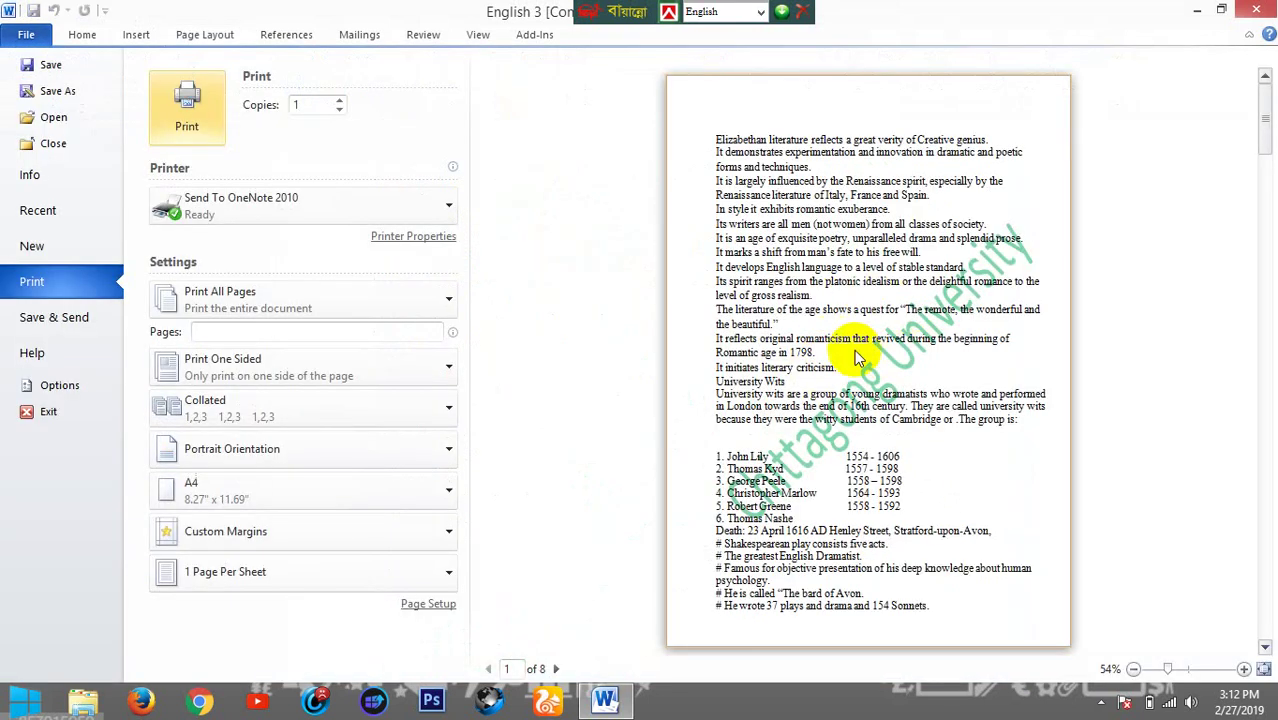
click(198, 34)
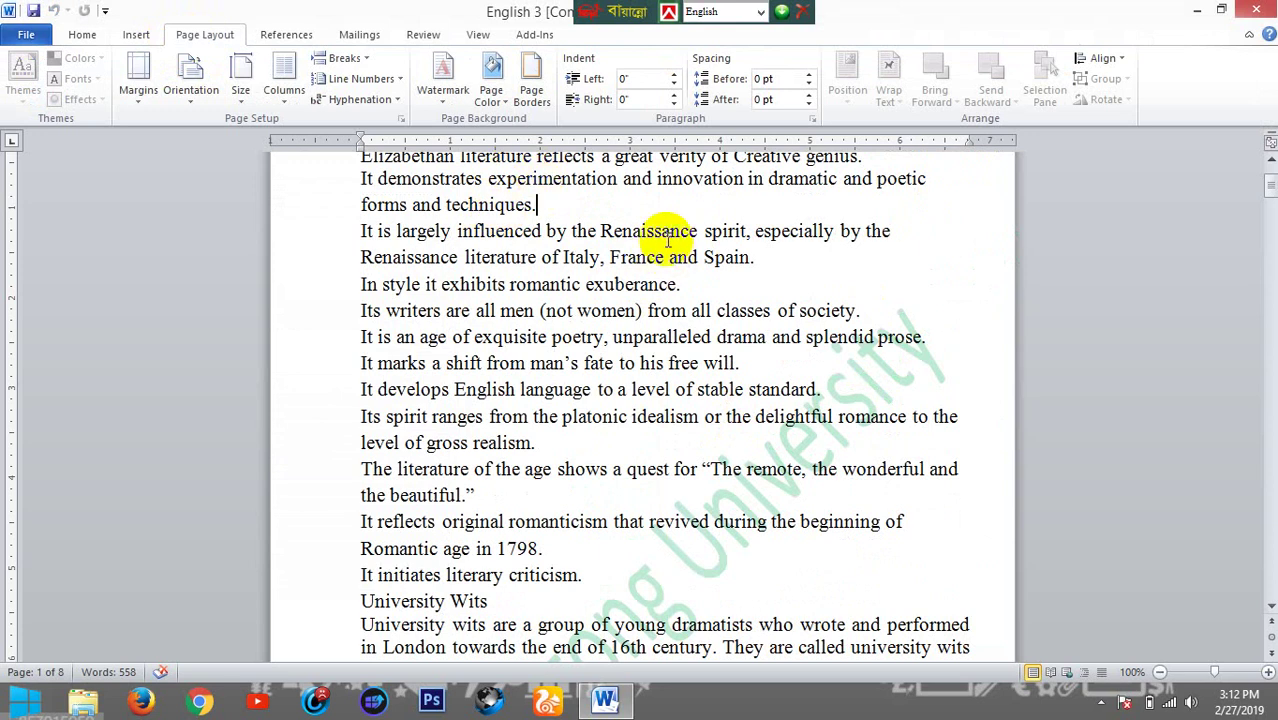
Remove the green University watermark and reopen the watermark gallery
click(443, 108)
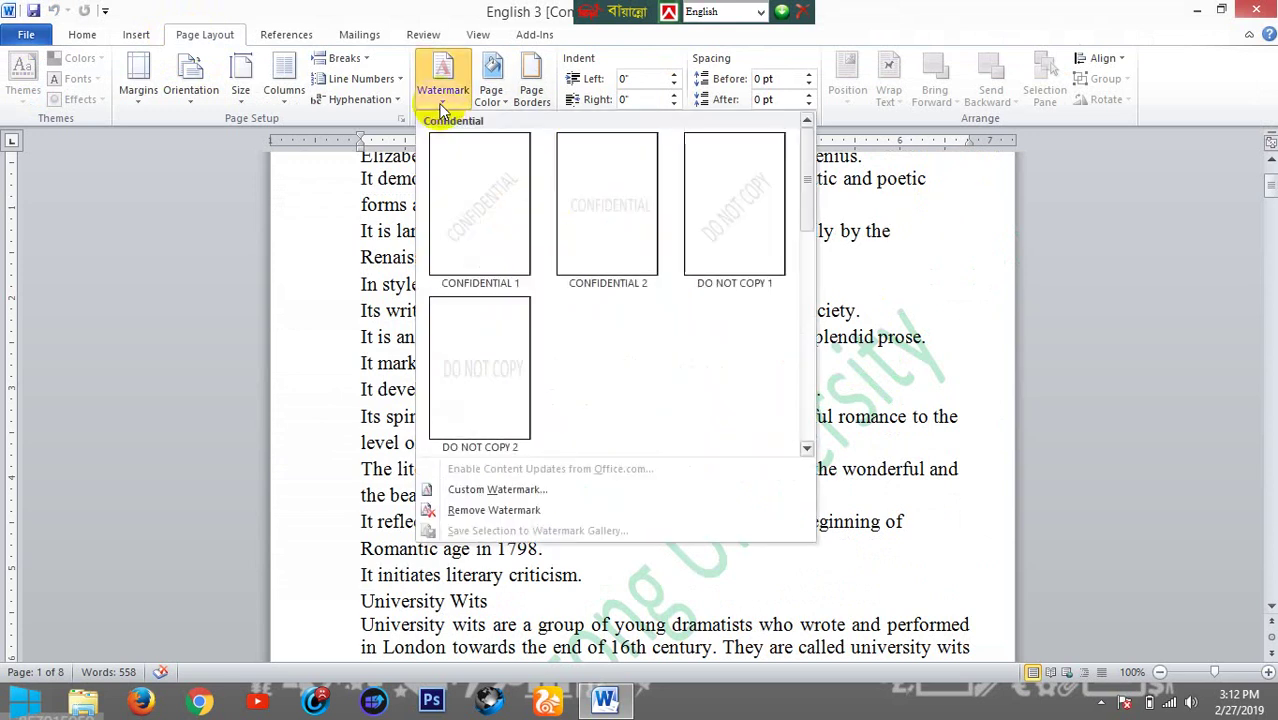
click(494, 512)
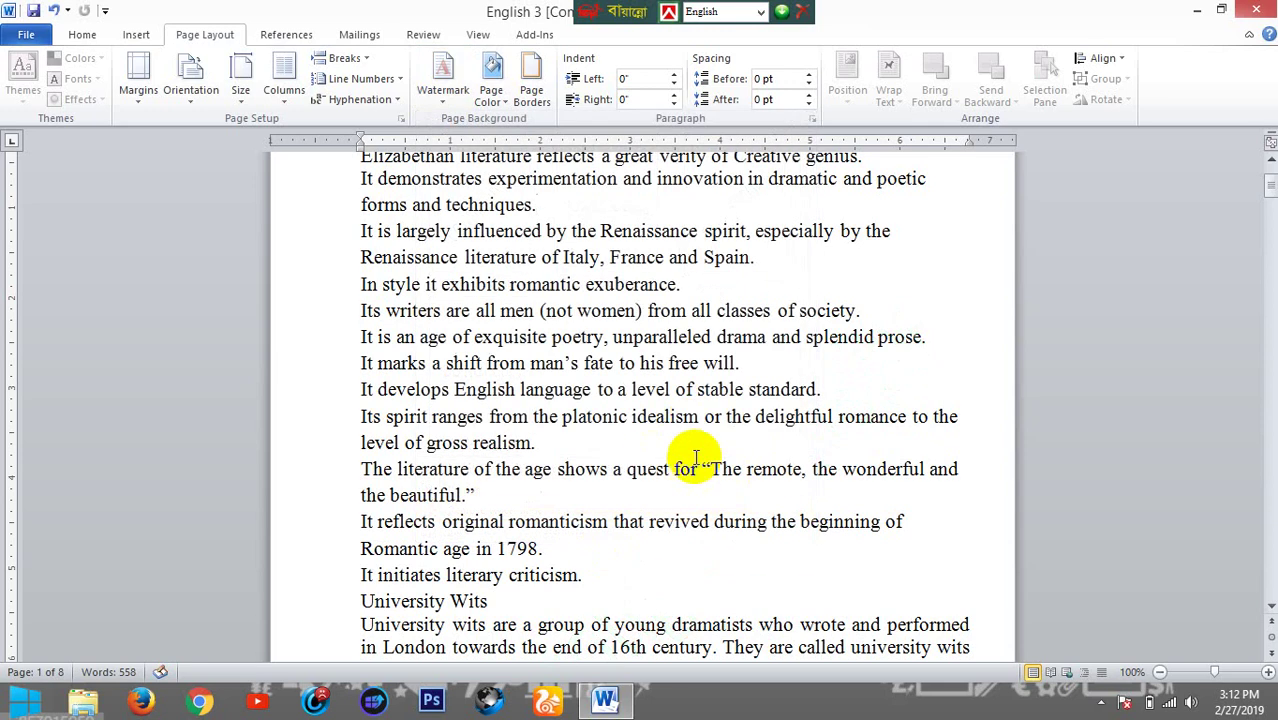
click(444, 102)
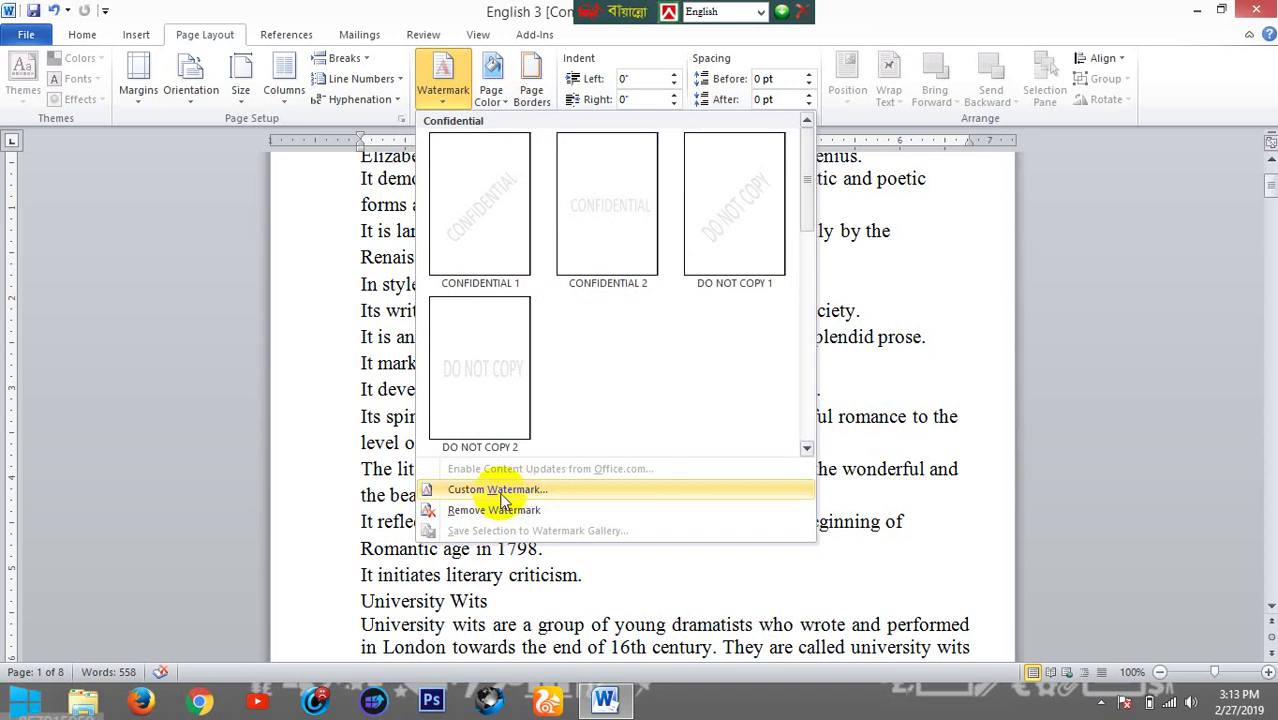
Use image 34805 from Pictures > Wallpaper~~~~ as a picture watermark
click(500, 491)
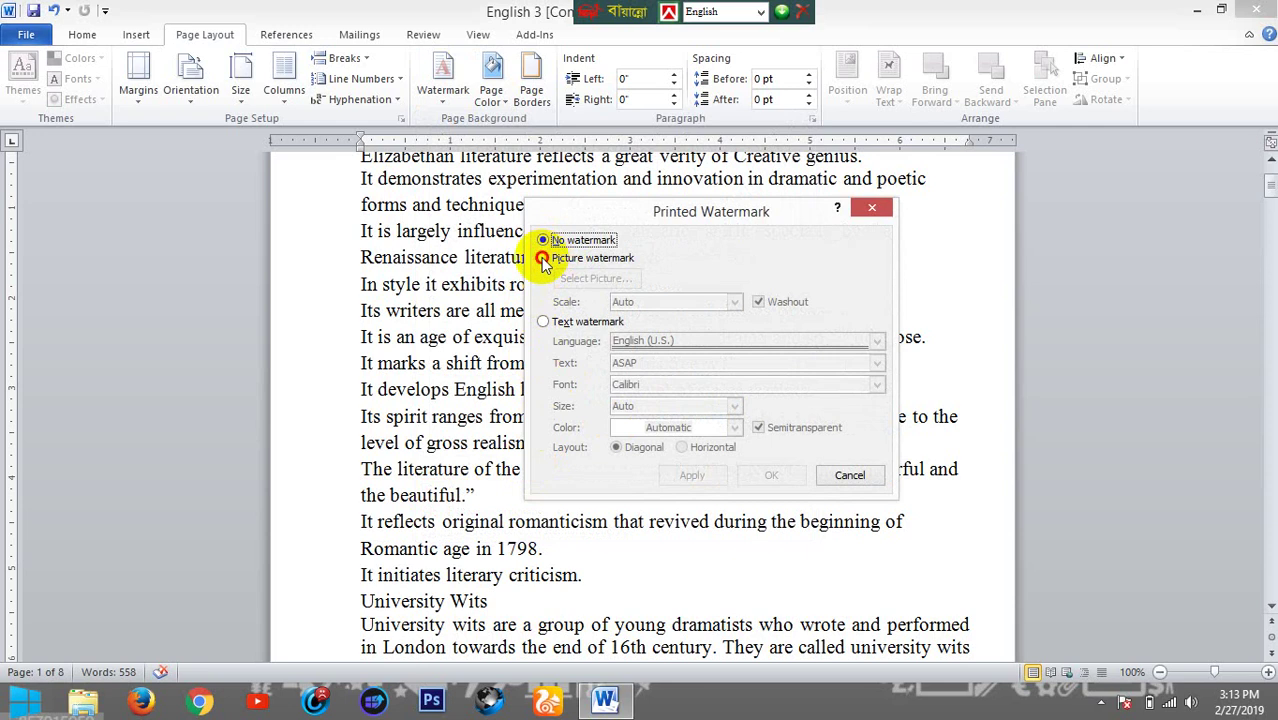
click(541, 257)
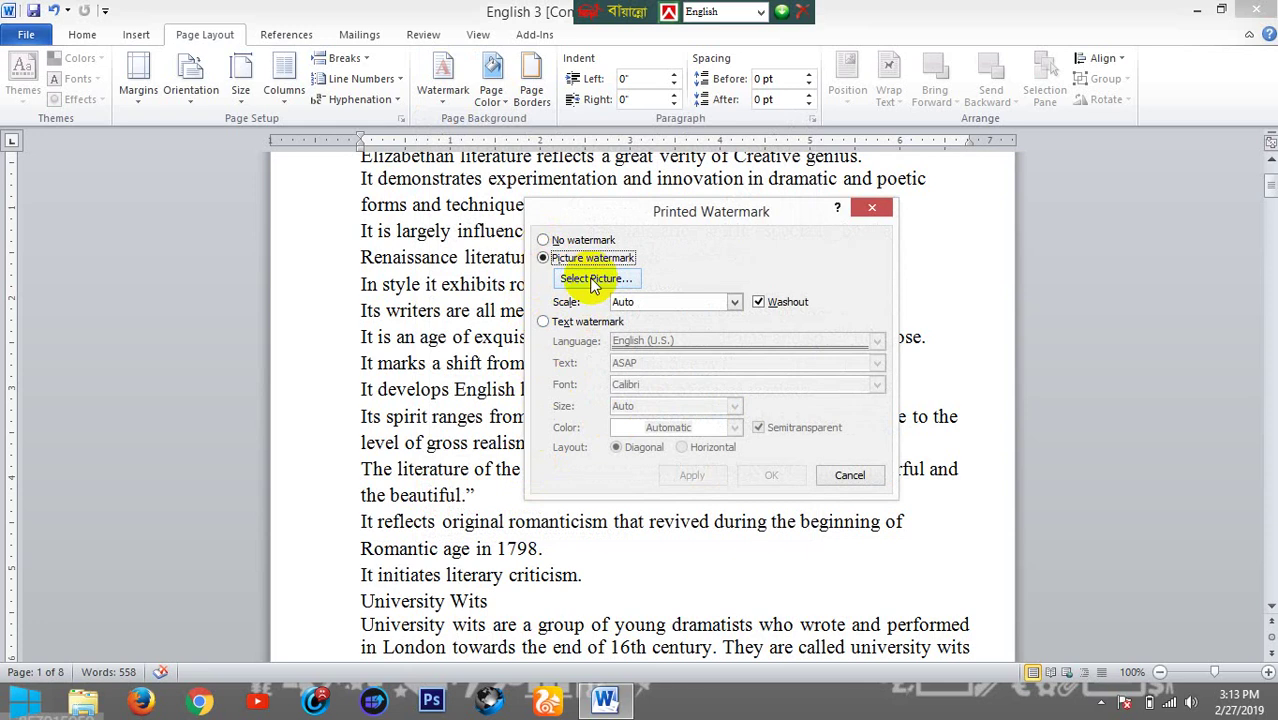
click(591, 280)
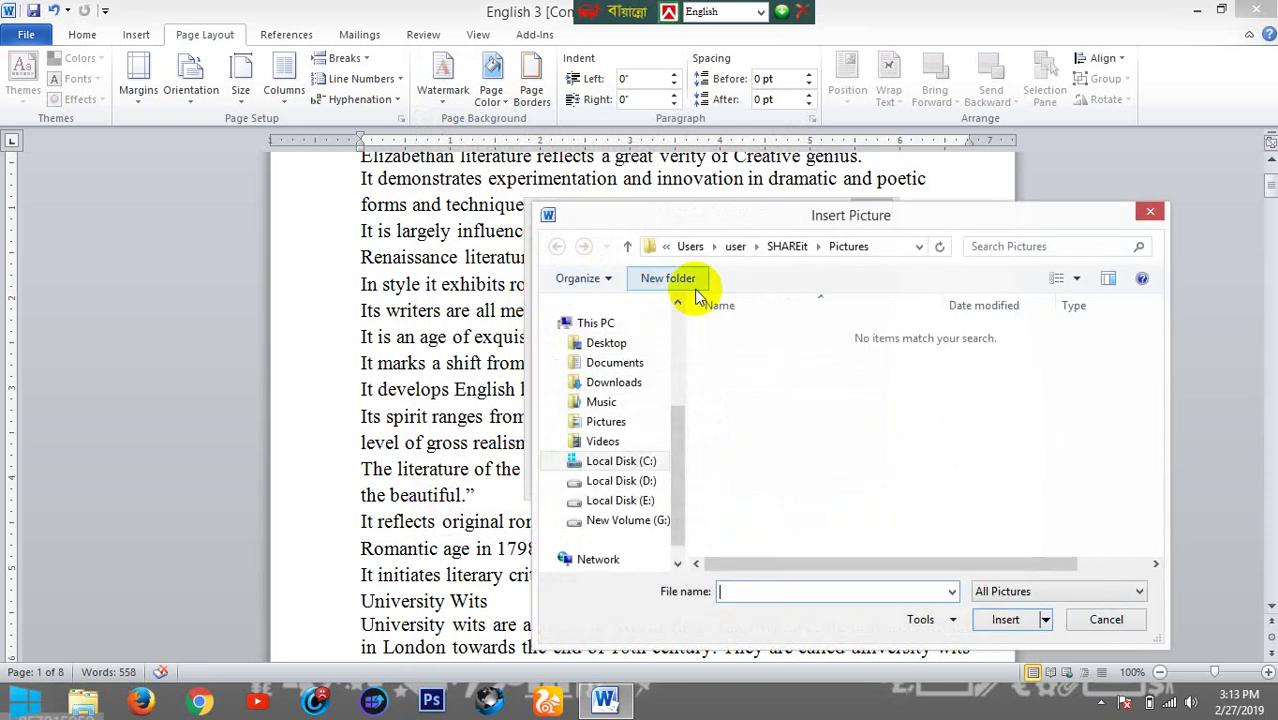
mouse_move(610, 425)
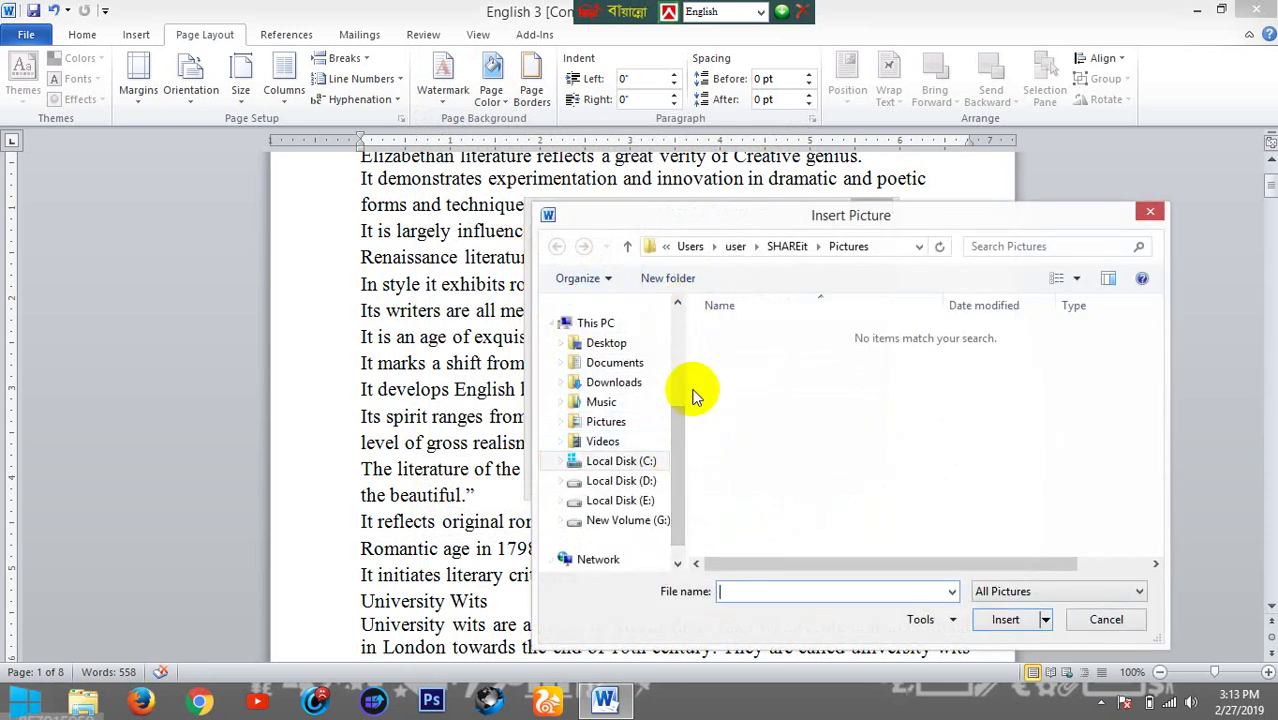
click(606, 422)
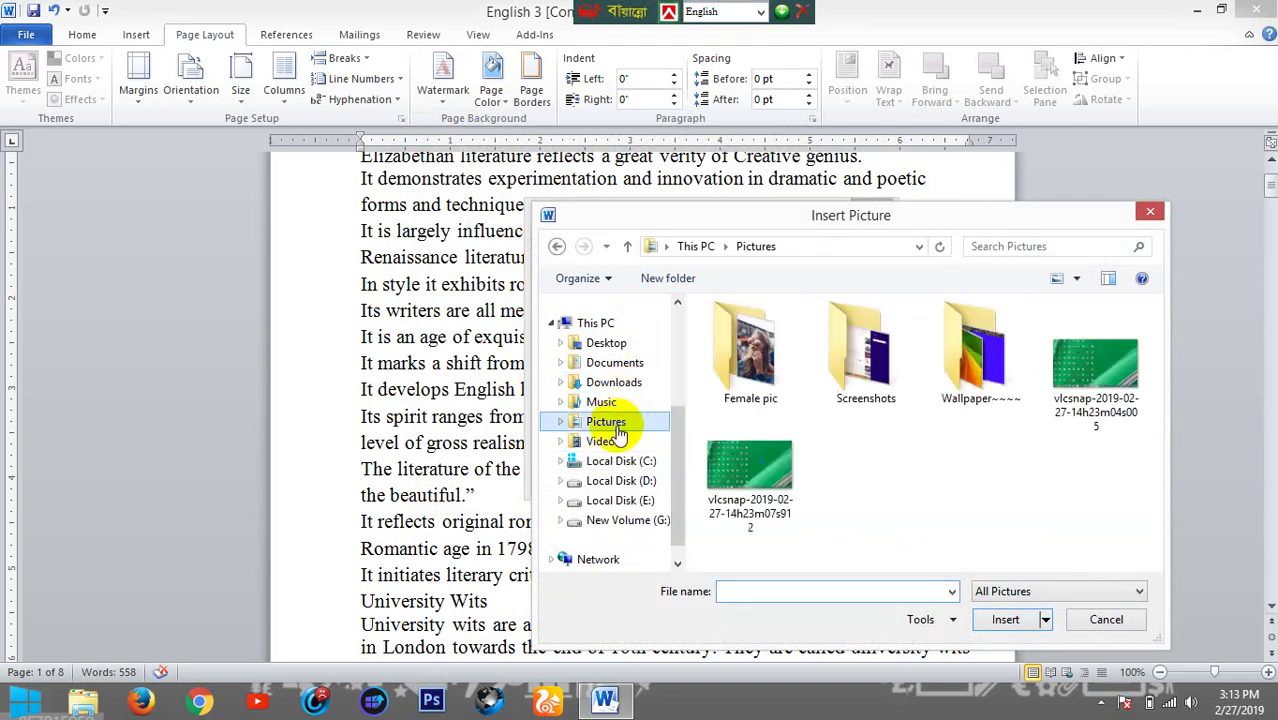
double_click(968, 375)
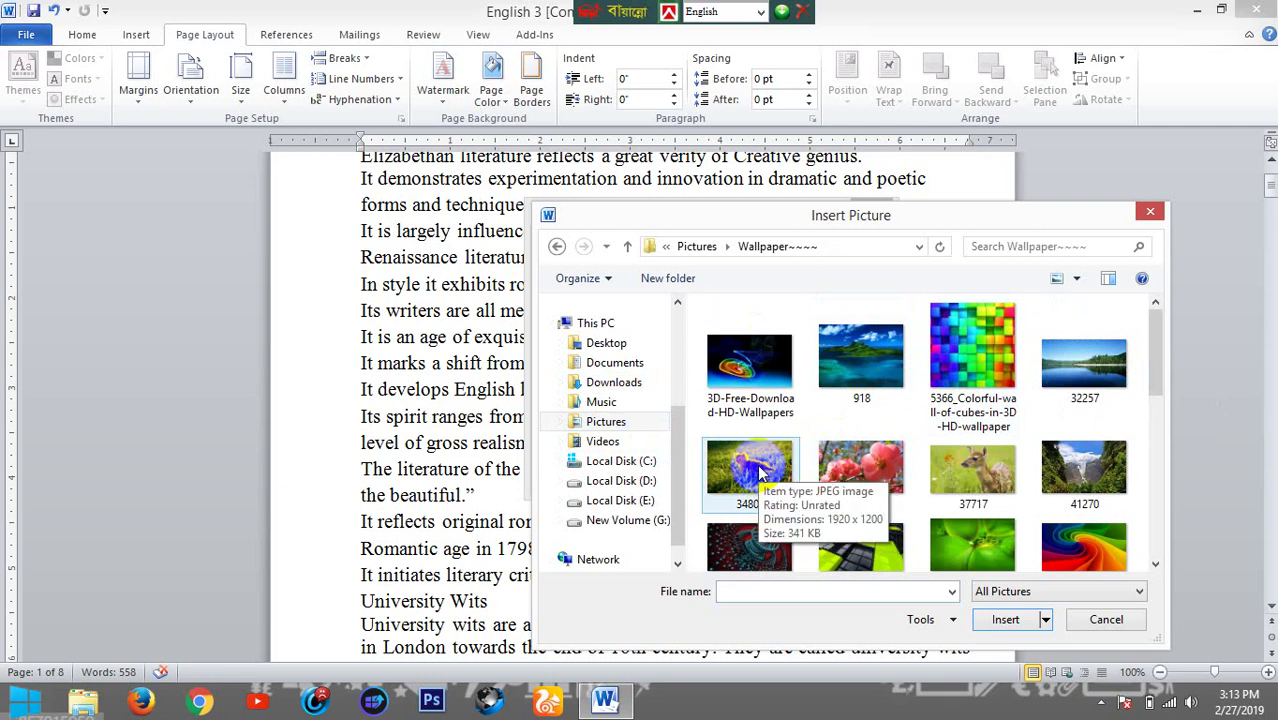
click(760, 472)
double_click(760, 472)
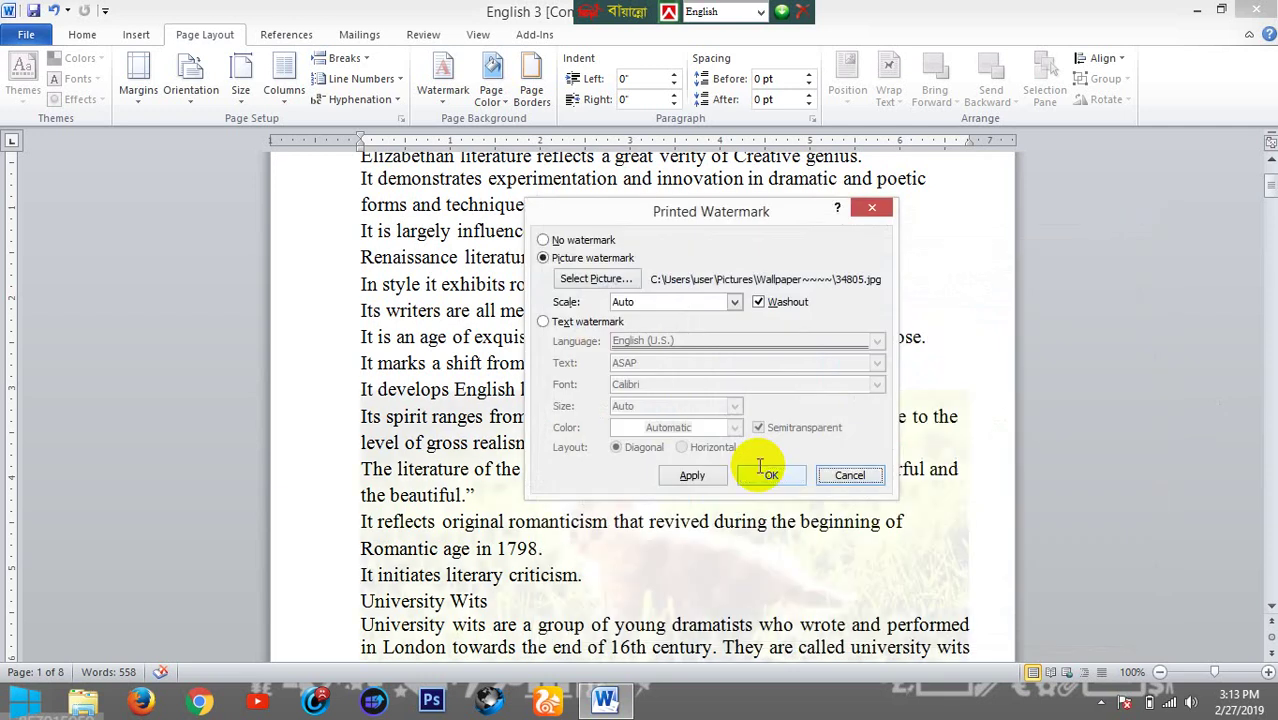
click(758, 470)
Preview the washed-out picture watermark for printing and return to the document
scroll(763, 469, down, 2)
scroll(756, 548, down, 1)
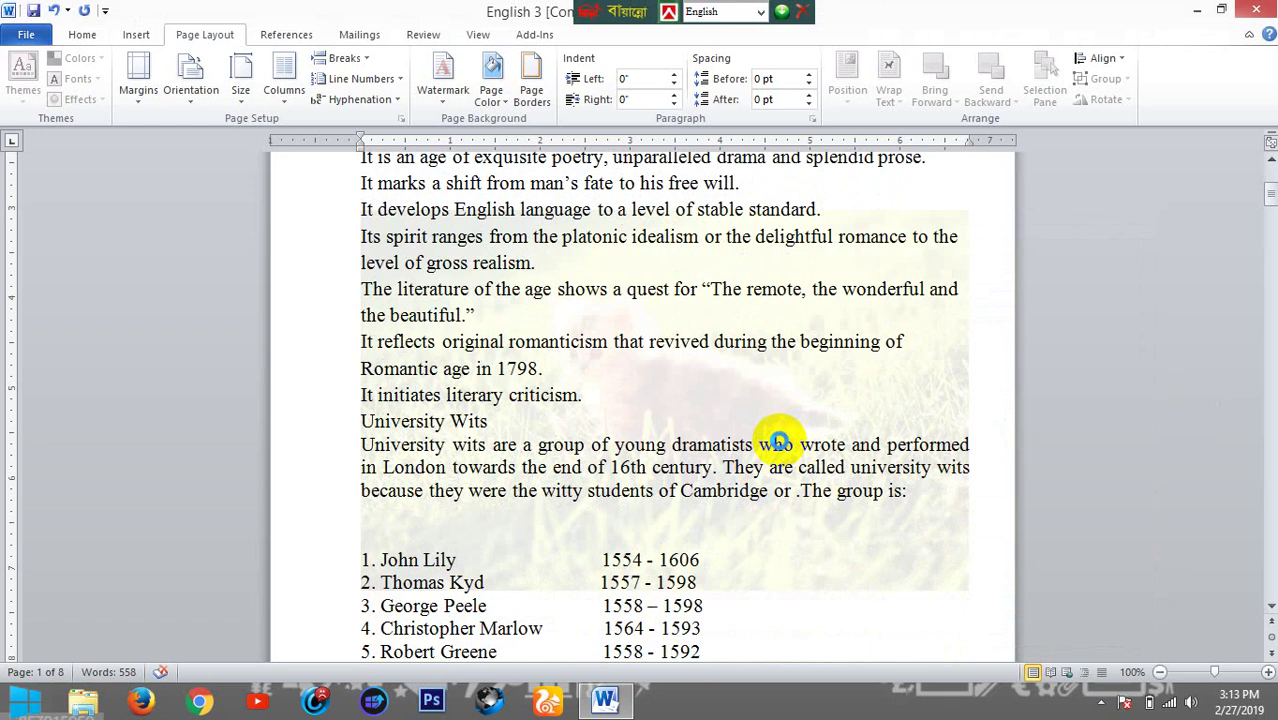
key(ctrl+p)
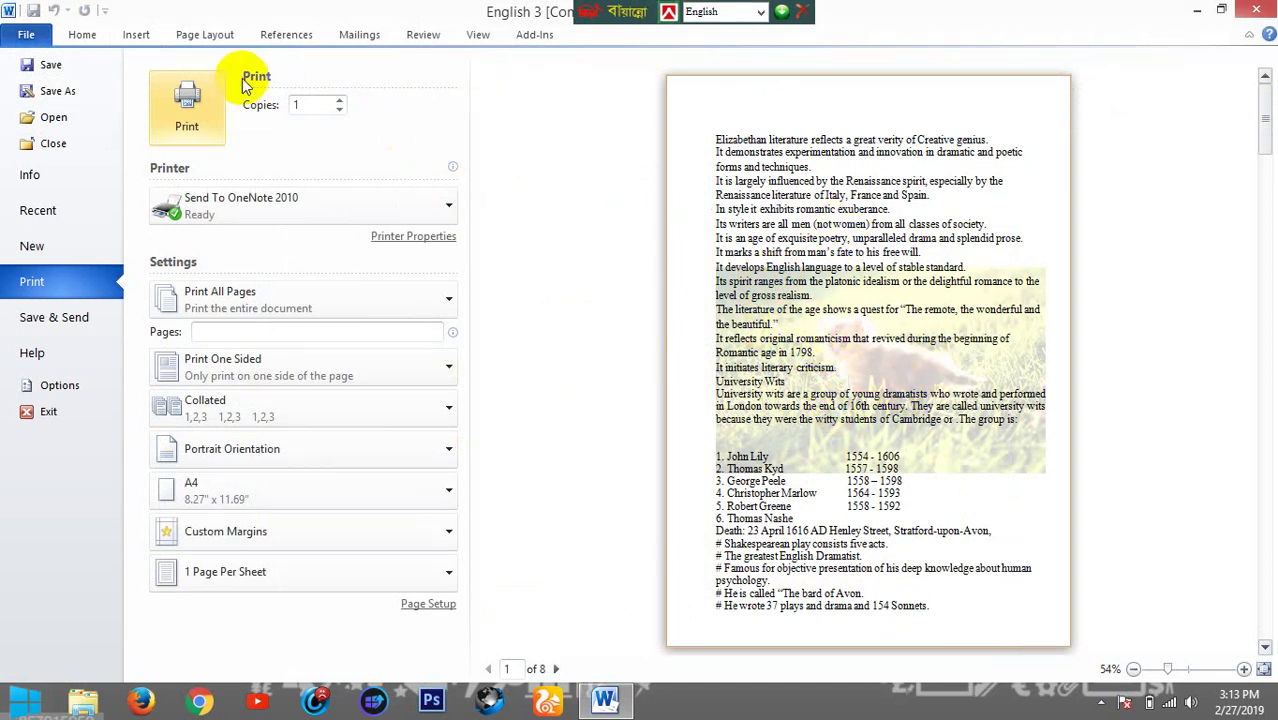
click(211, 36)
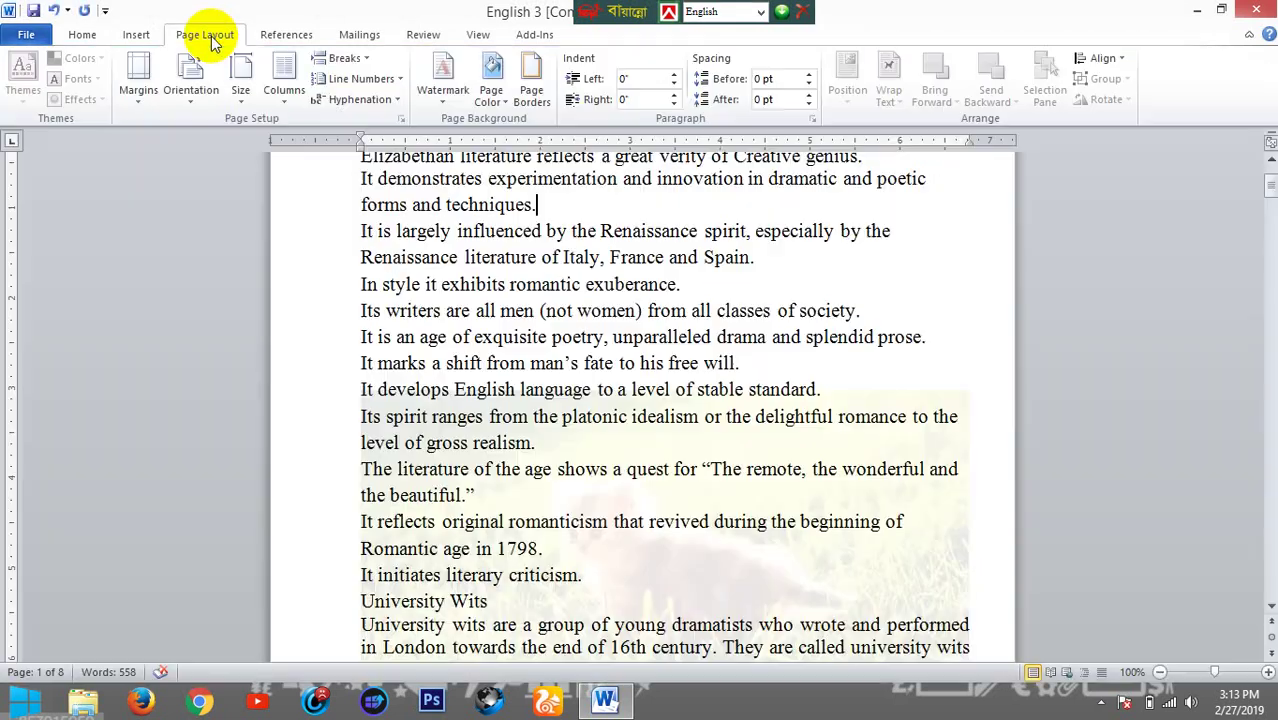
Enlarge the picture watermark to 150% scale and view it in print preview
click(437, 104)
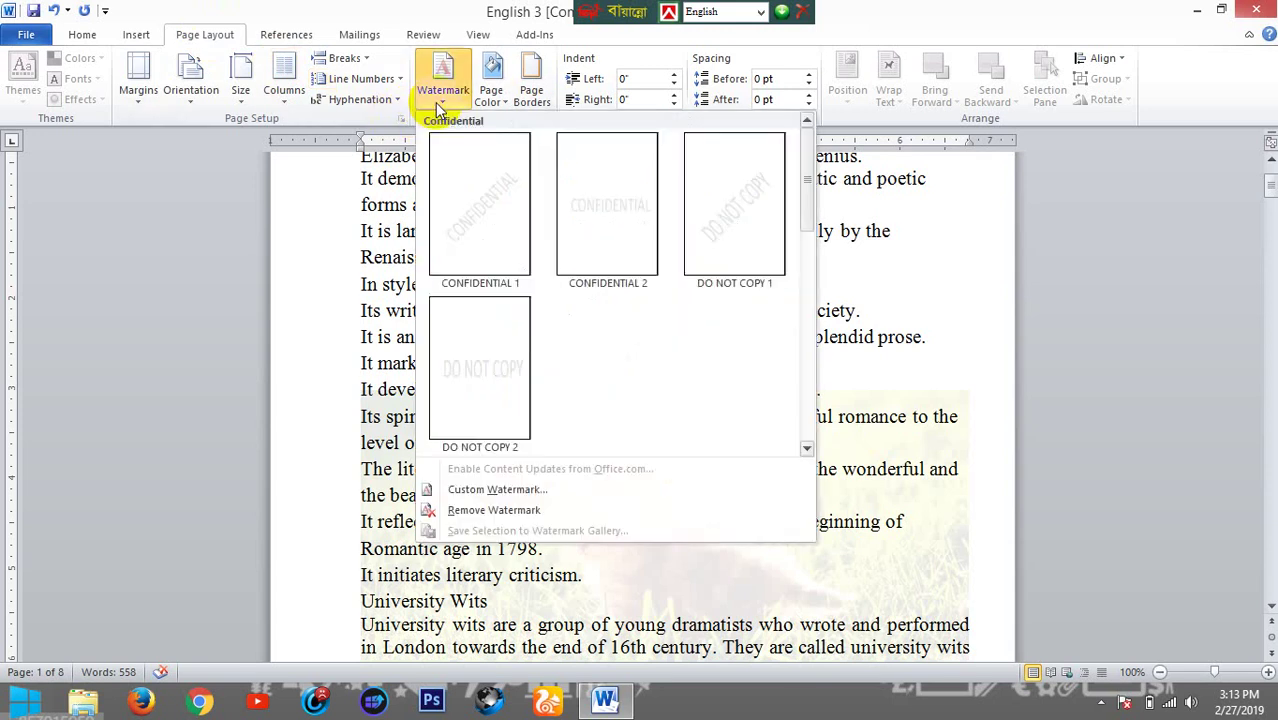
click(493, 490)
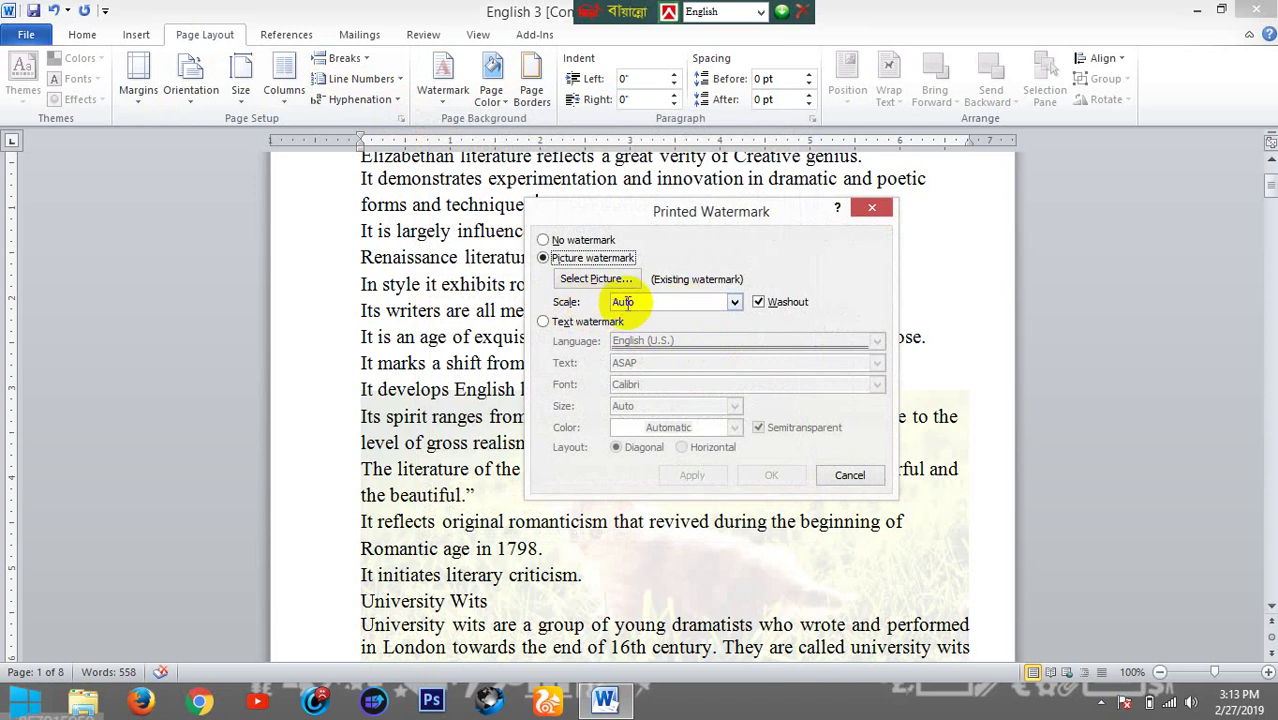
click(735, 303)
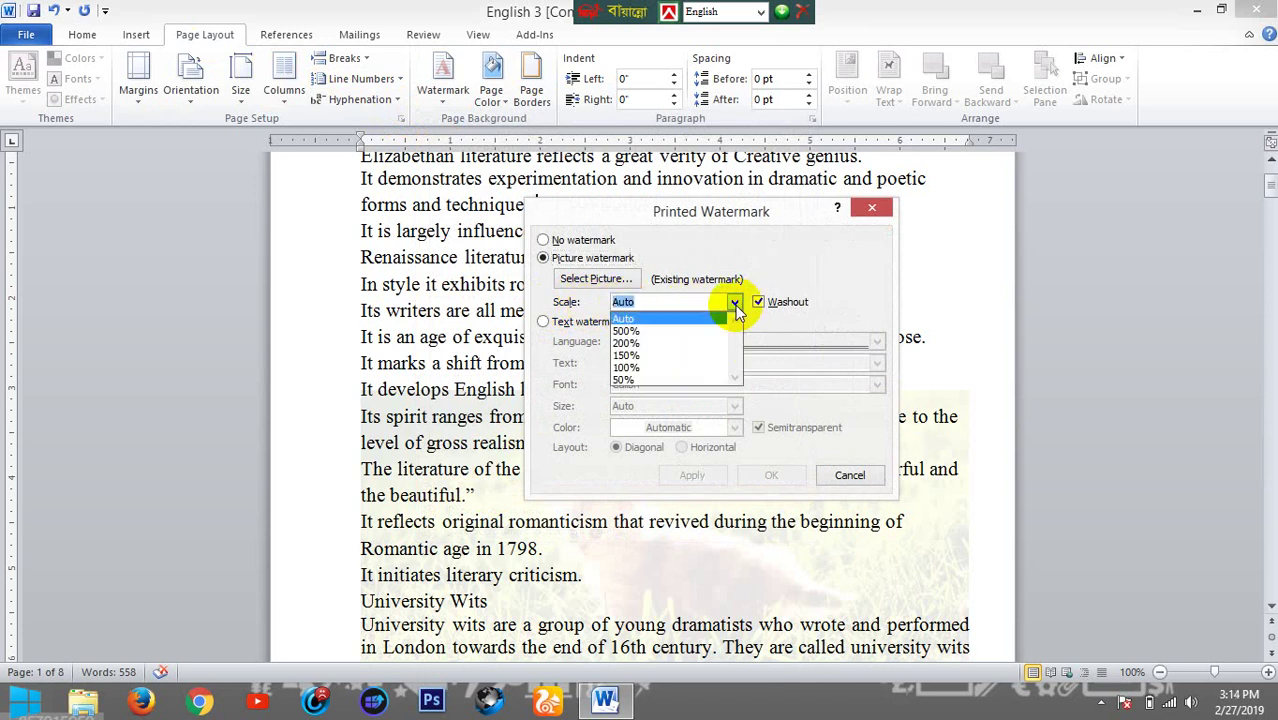
click(656, 357)
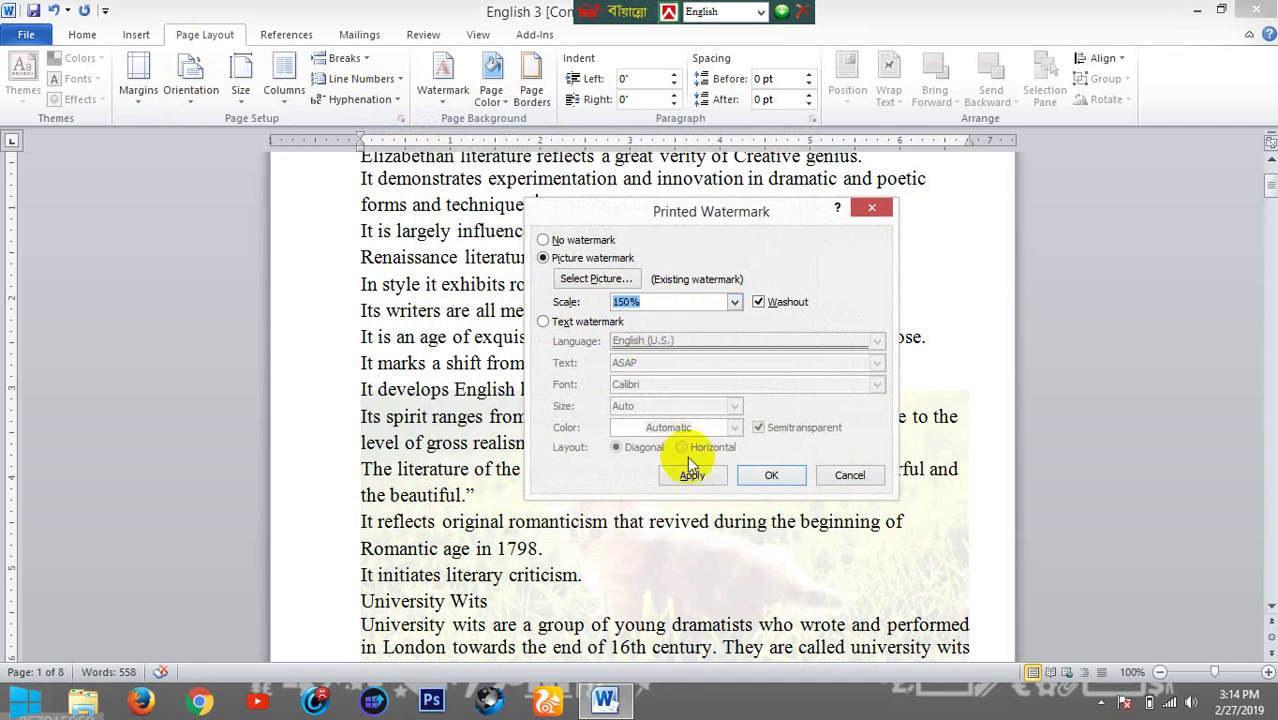
click(767, 478)
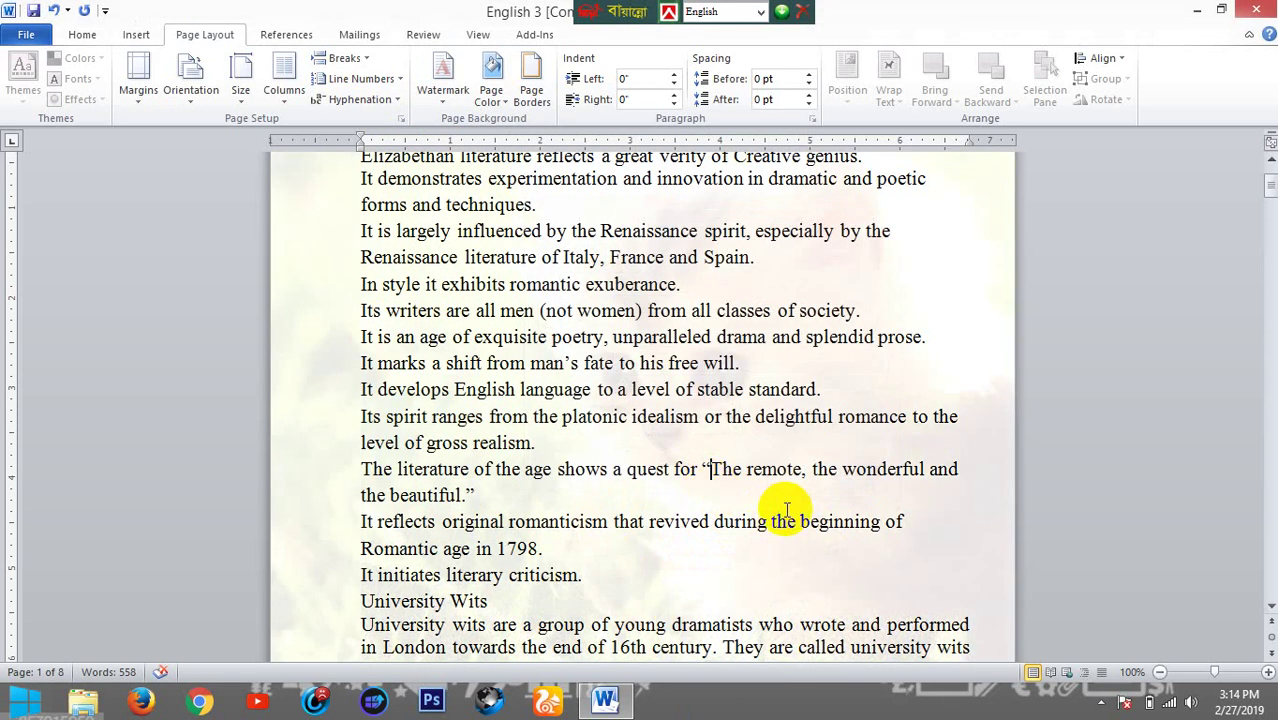
key(ctrl+p)
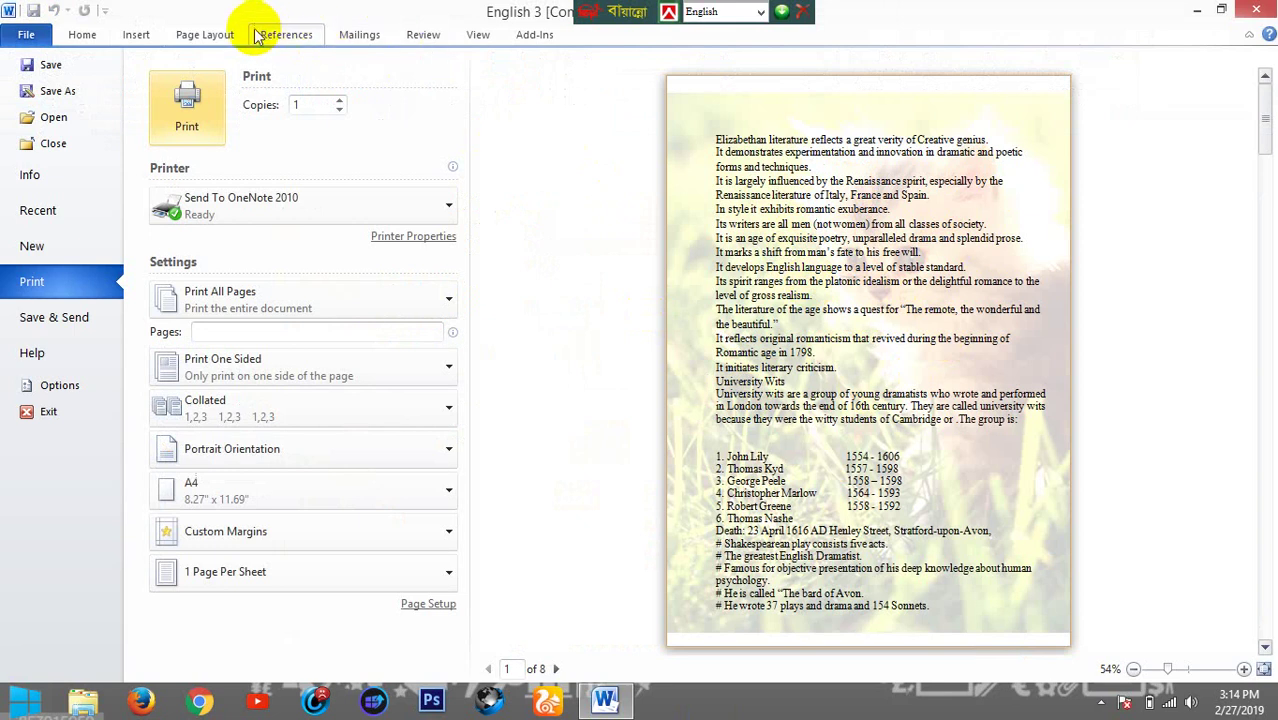
Turn off Washout so the picture watermark shows at full strength
click(205, 34)
click(443, 80)
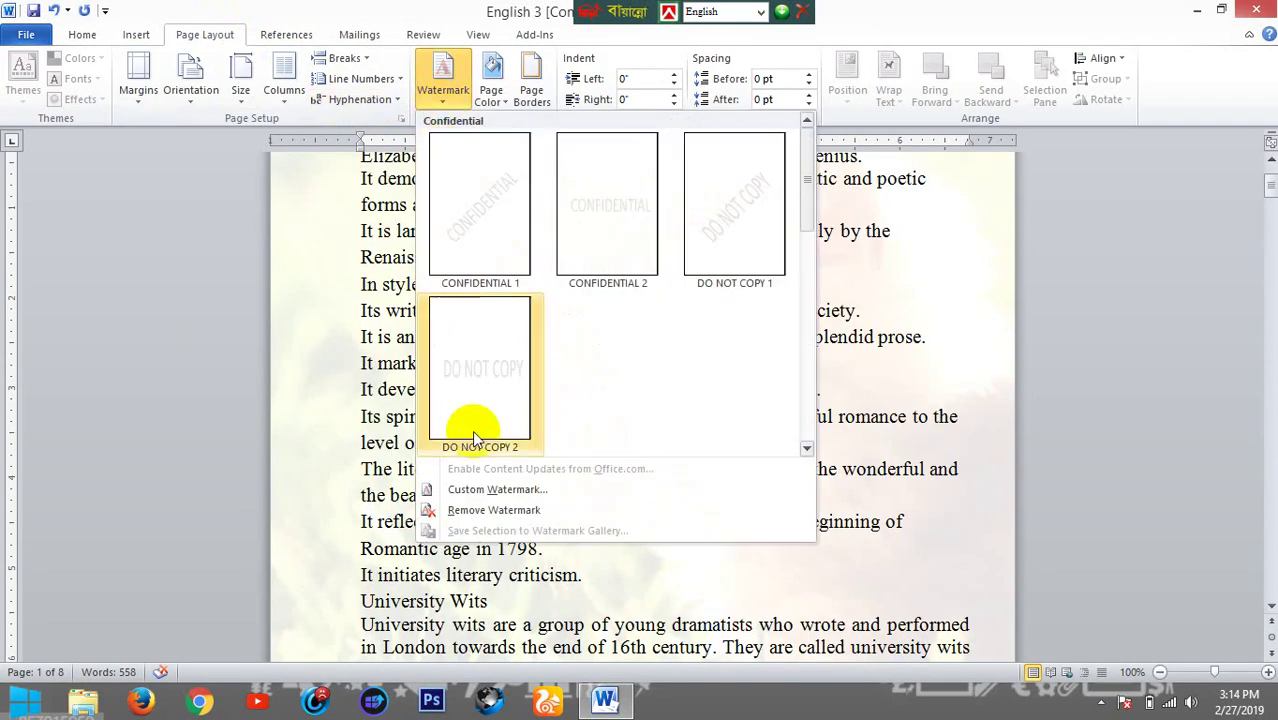
click(491, 490)
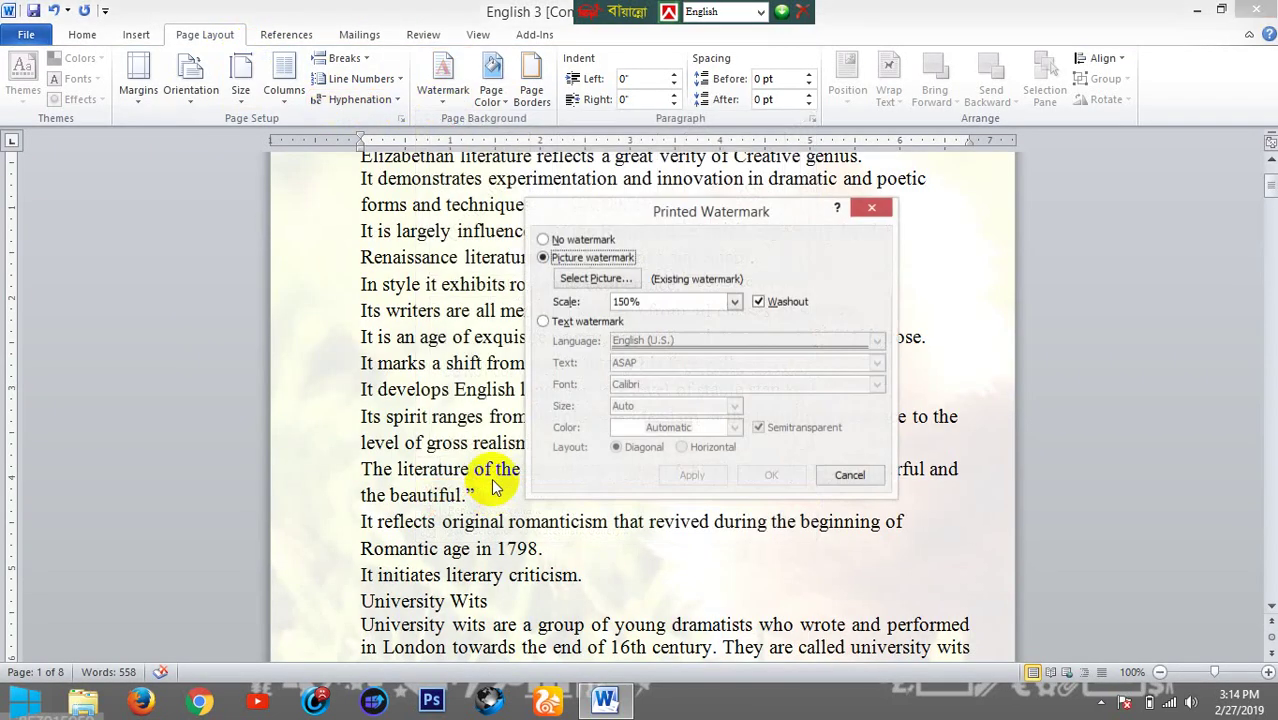
click(757, 302)
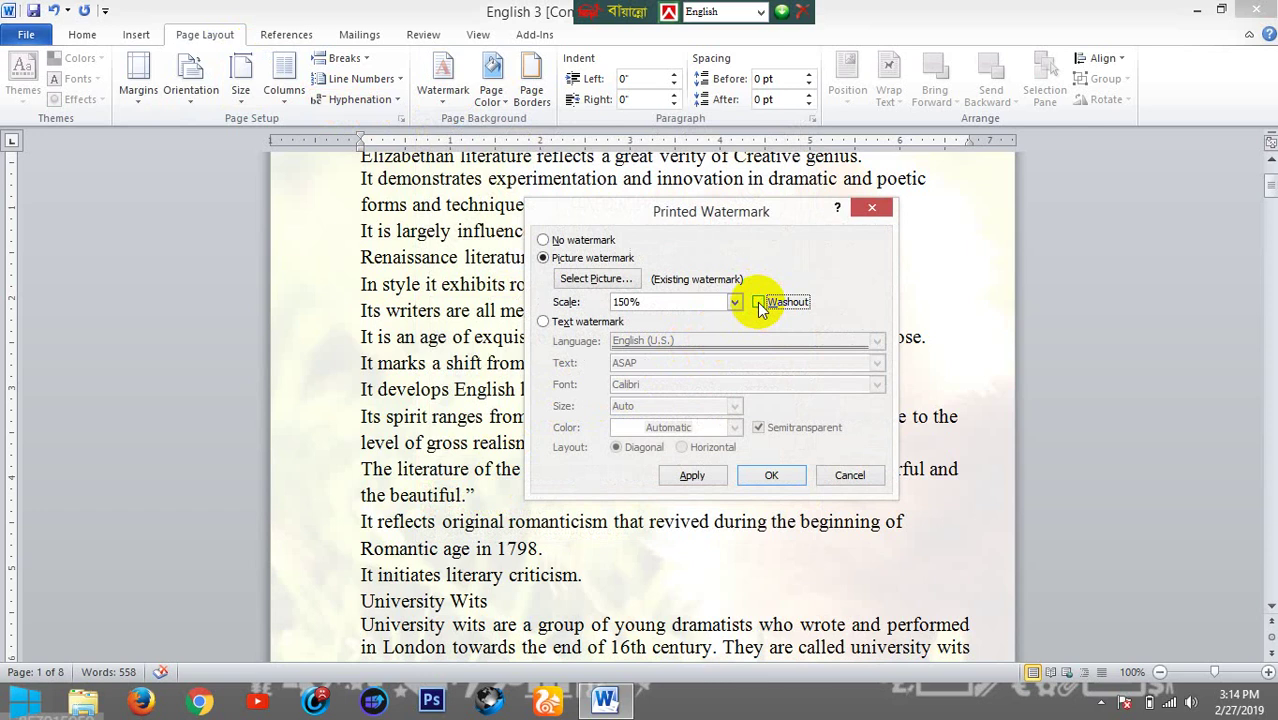
click(694, 477)
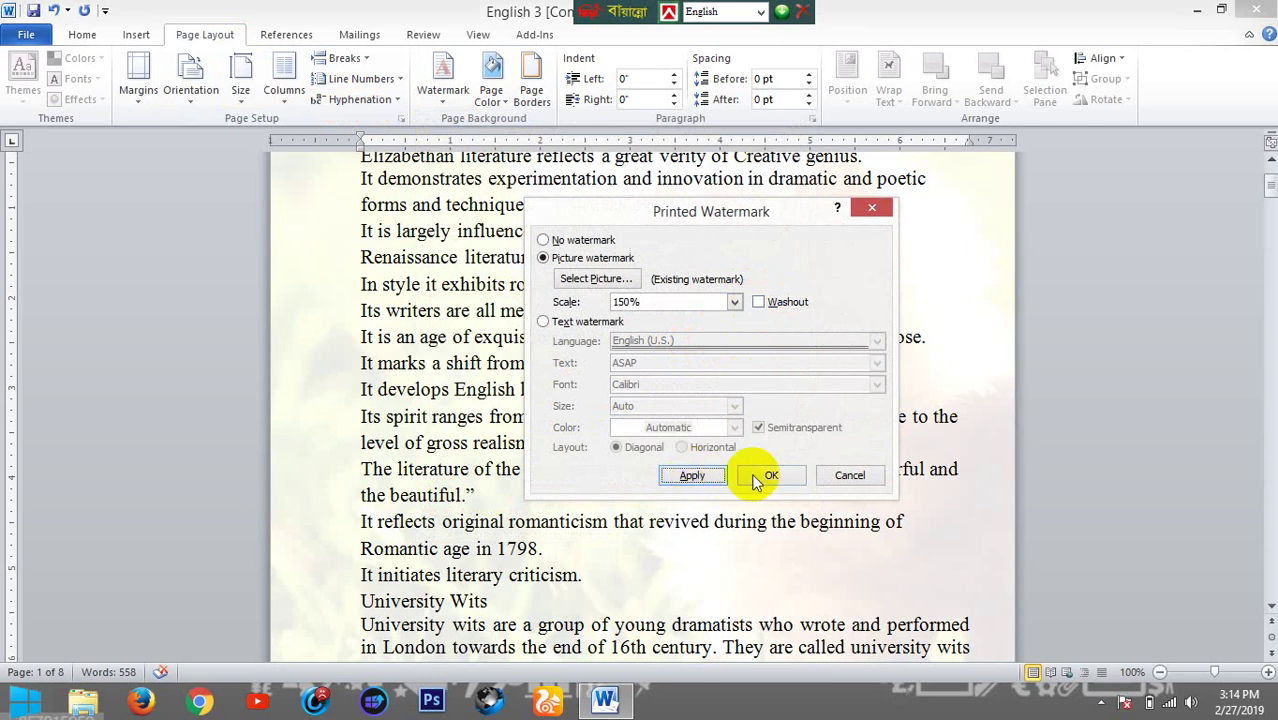
click(848, 476)
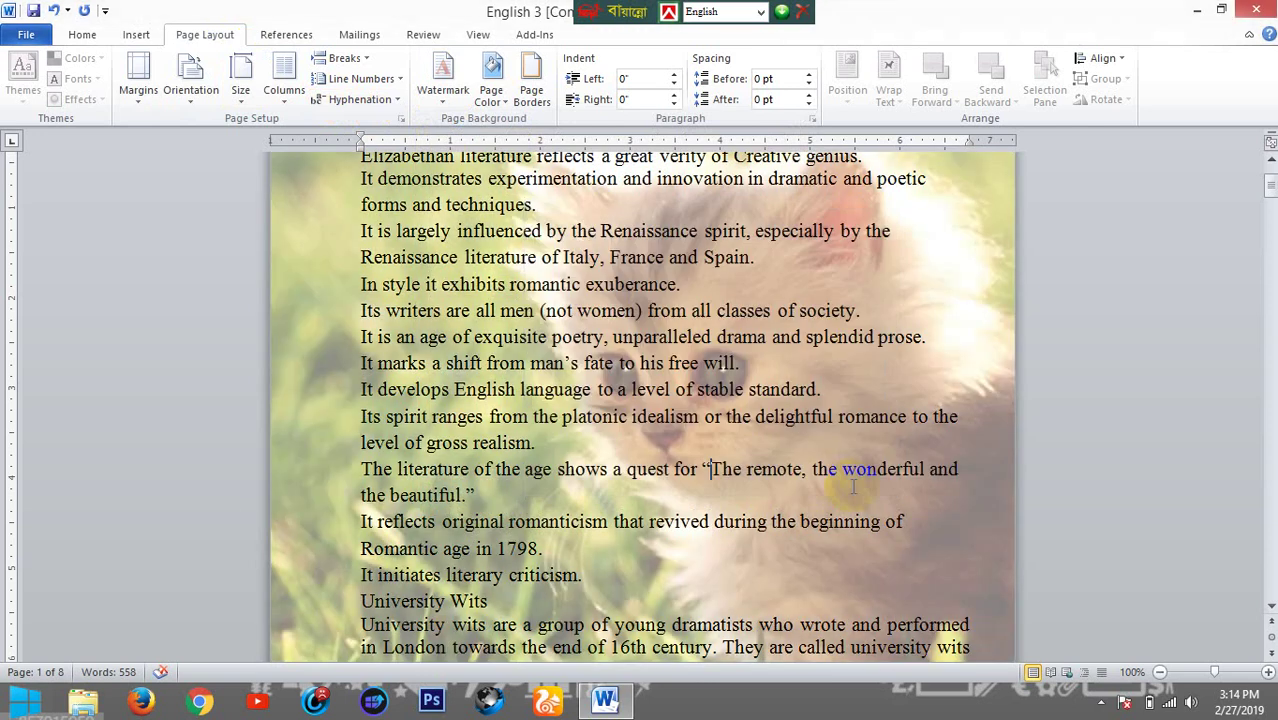
Look over the pages and preview the full-colour kitten watermark for printing
scroll(884, 466, up, 1)
scroll(884, 466, up, 2)
scroll(884, 466, down, 4)
scroll(884, 466, down, 2)
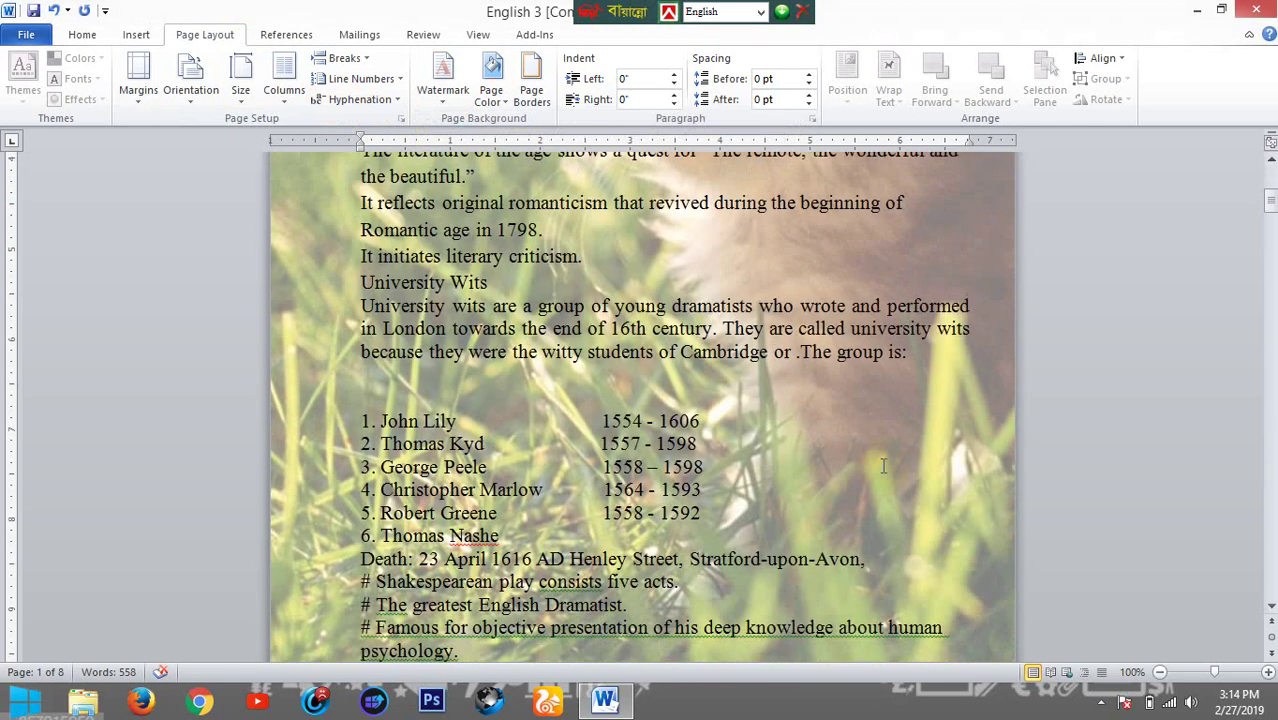
scroll(885, 467, down, 4)
scroll(887, 467, up, 6)
scroll(887, 467, up, 5)
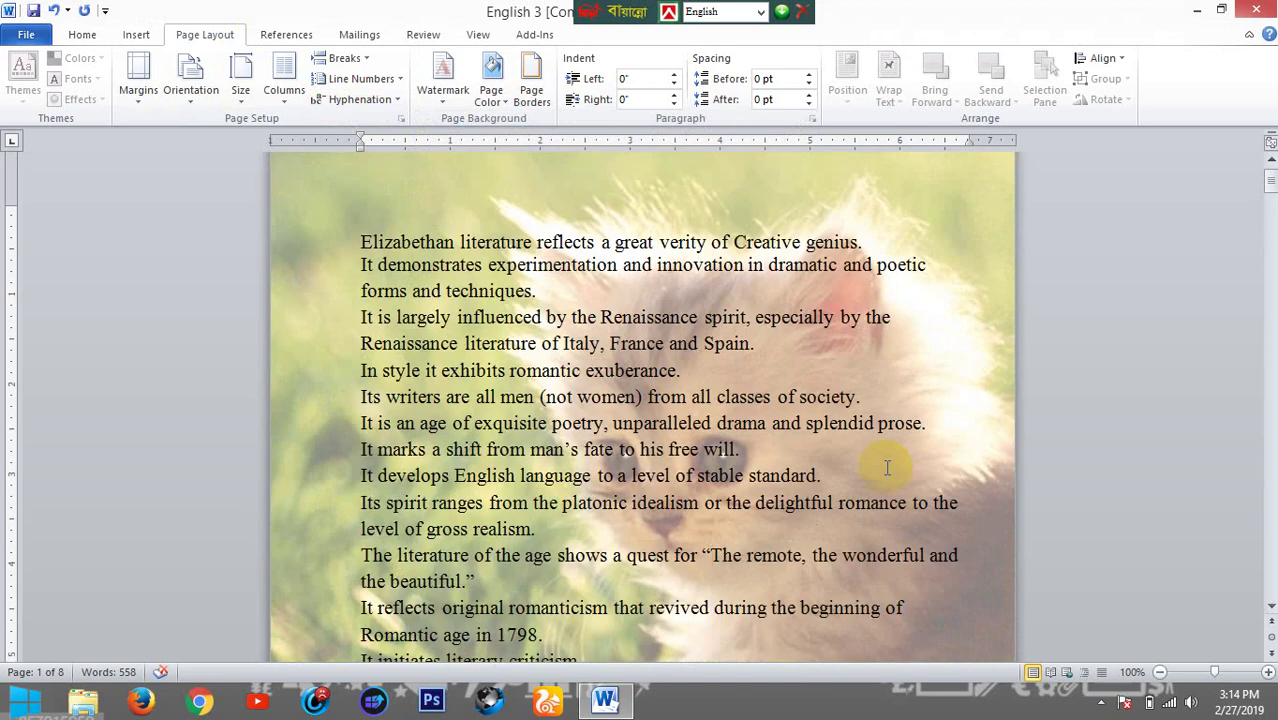
key(ctrl+p)
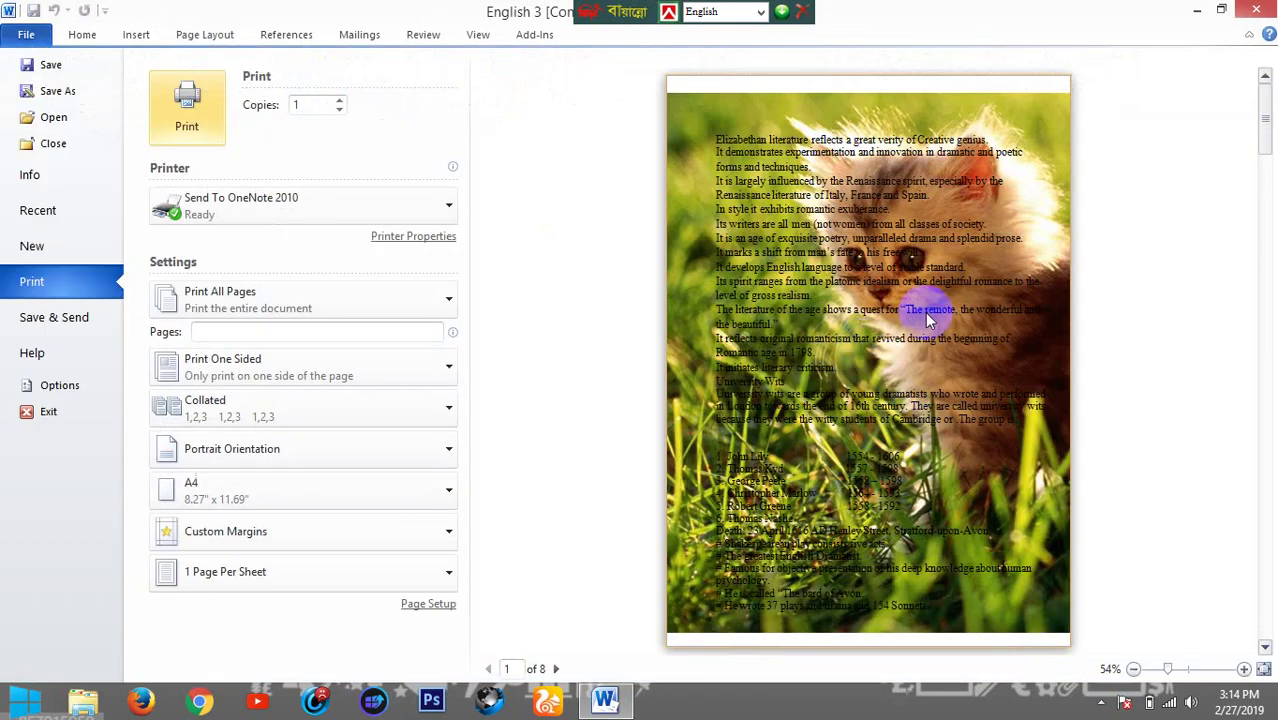
Remove the kitten picture watermark, leaving the pages with a plain background
click(205, 38)
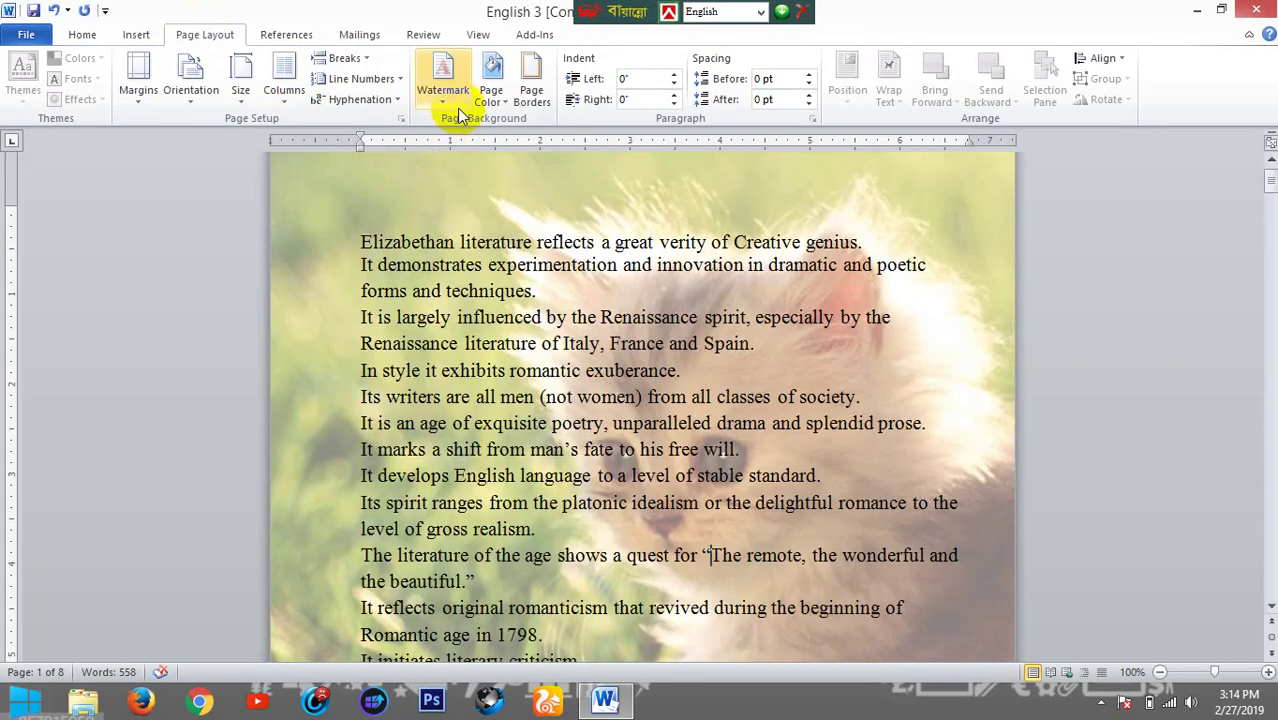
click(443, 80)
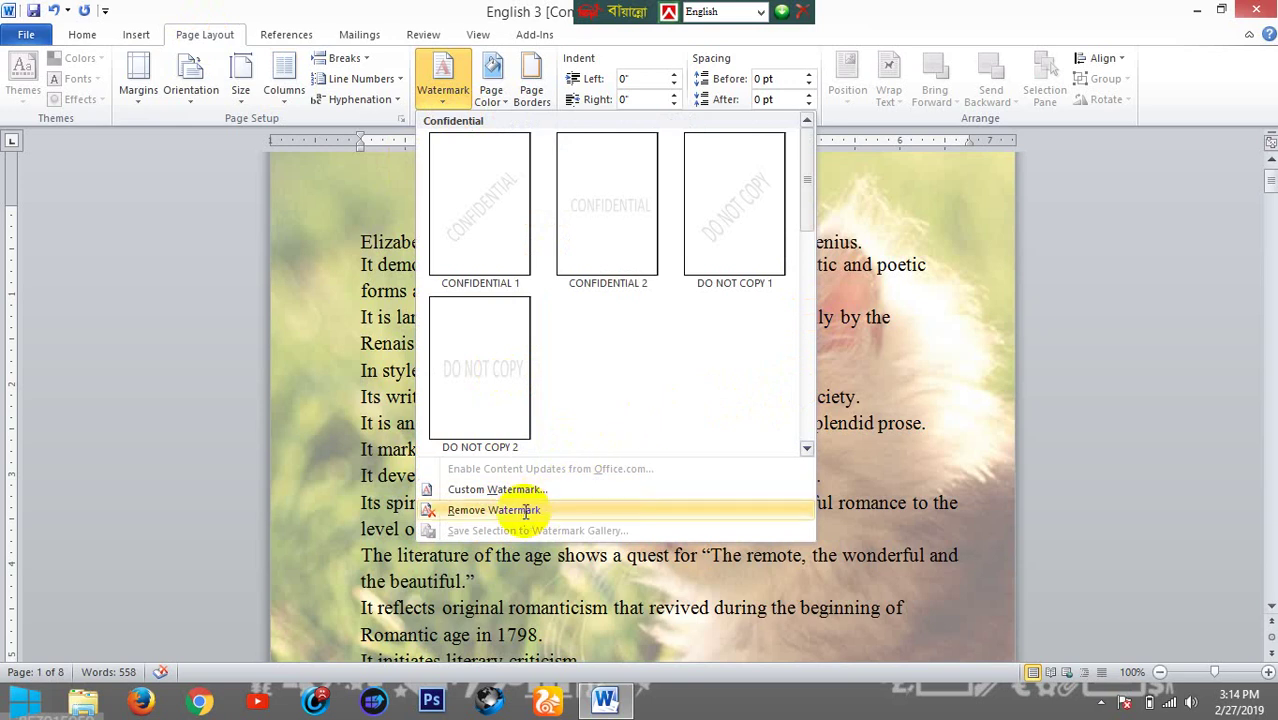
click(525, 512)
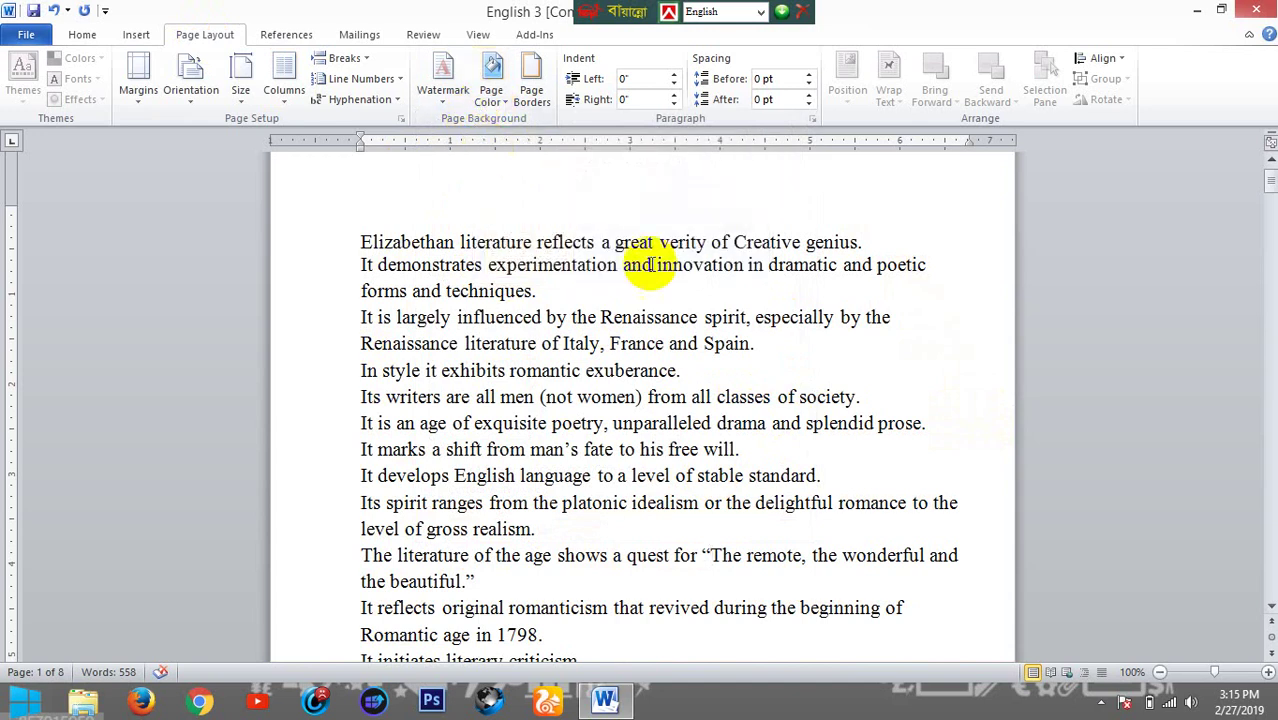
scroll(665, 234, up, 1)
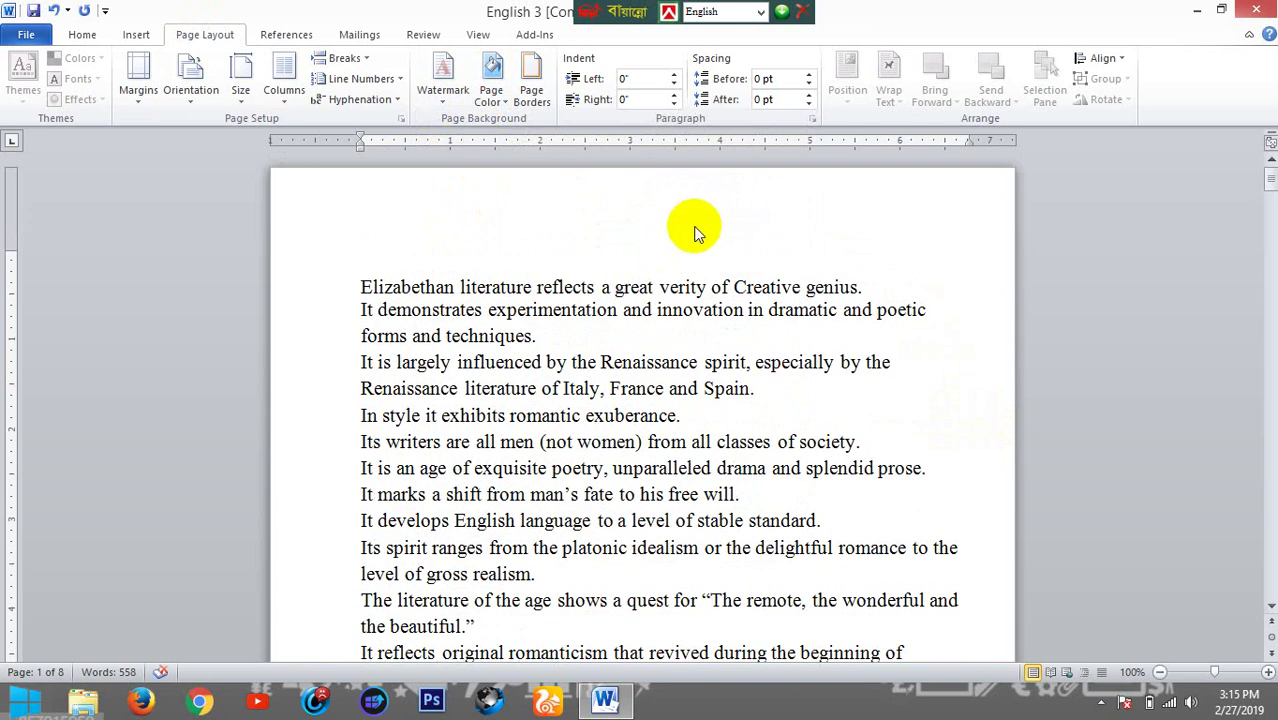
Give the pages a light green background colour
click(503, 105)
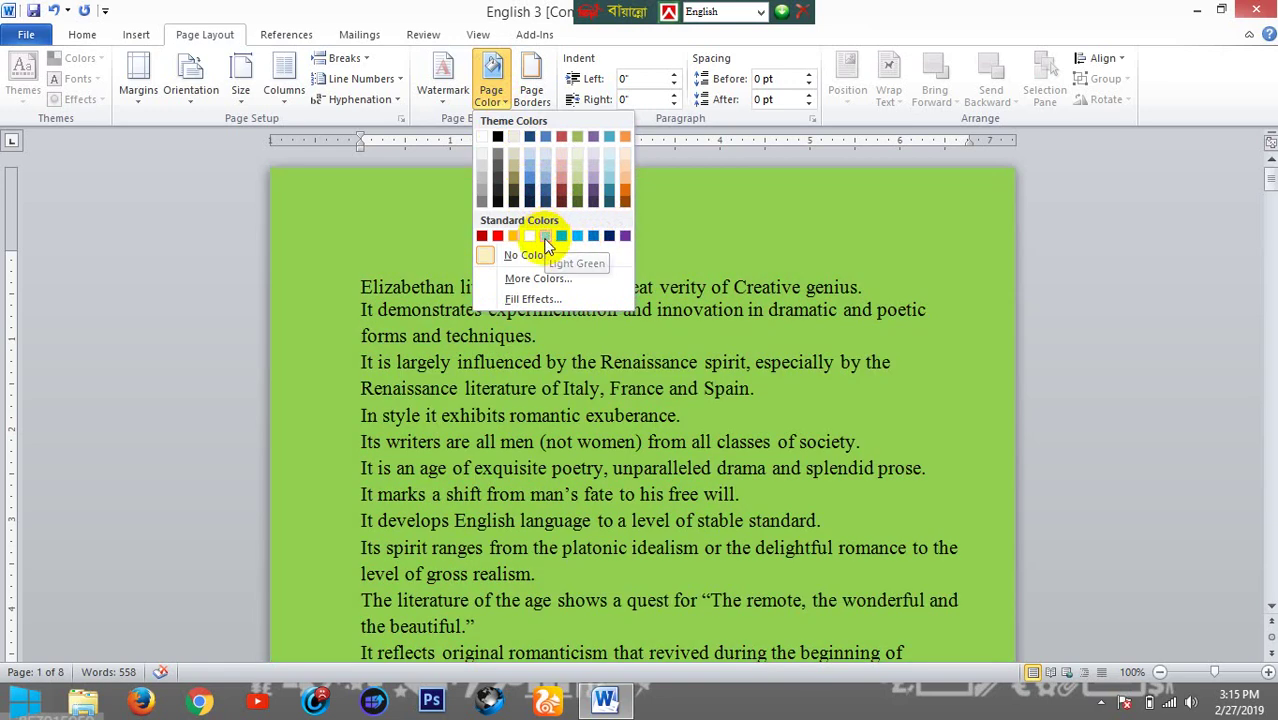
click(545, 236)
scroll(721, 408, down, 6)
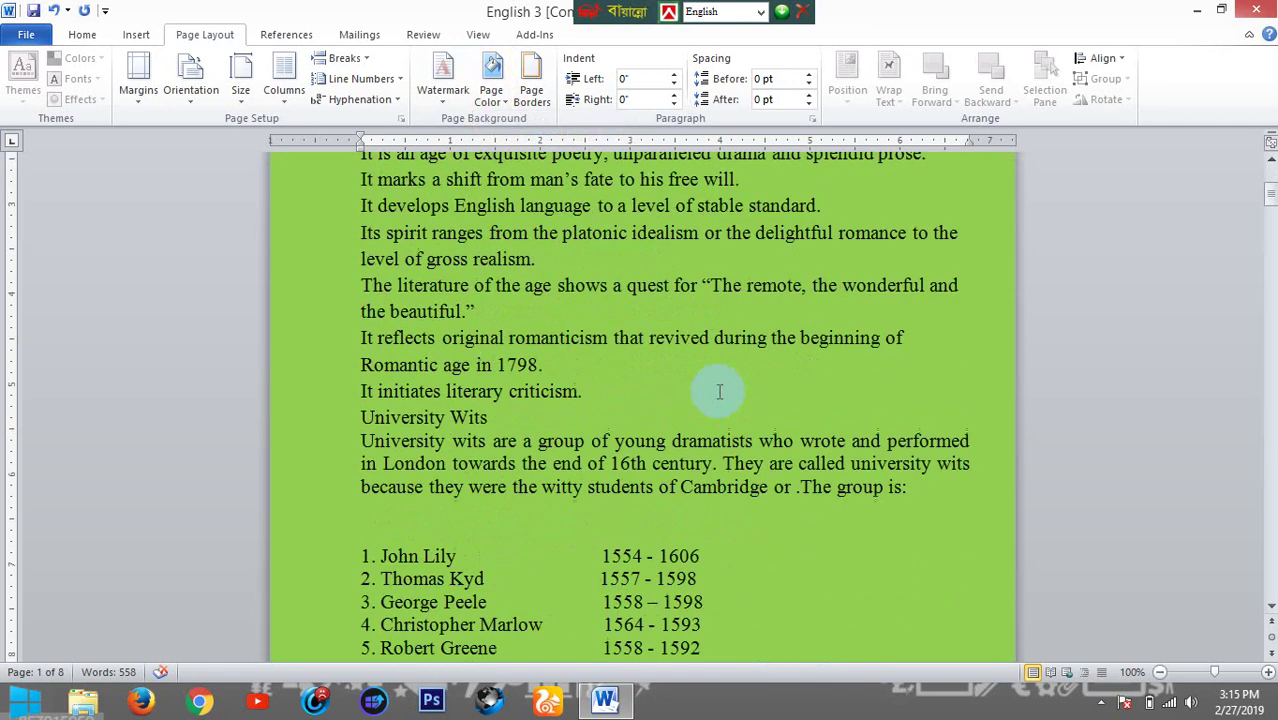
scroll(722, 391, down, 6)
scroll(730, 542, down, 6)
scroll(700, 400, down, 4)
scroll(685, 362, down, 6)
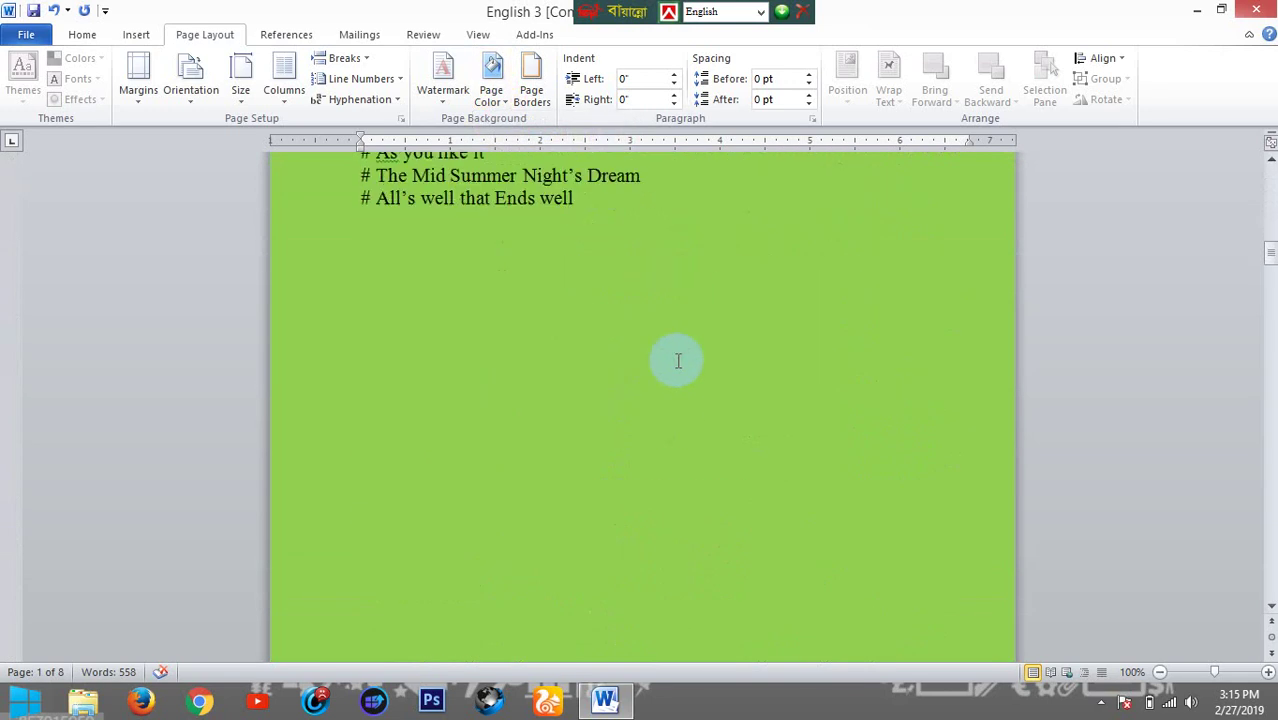
scroll(673, 357, down, 5)
scroll(673, 385, down, 4)
scroll(676, 365, up, 3)
scroll(689, 368, up, 5)
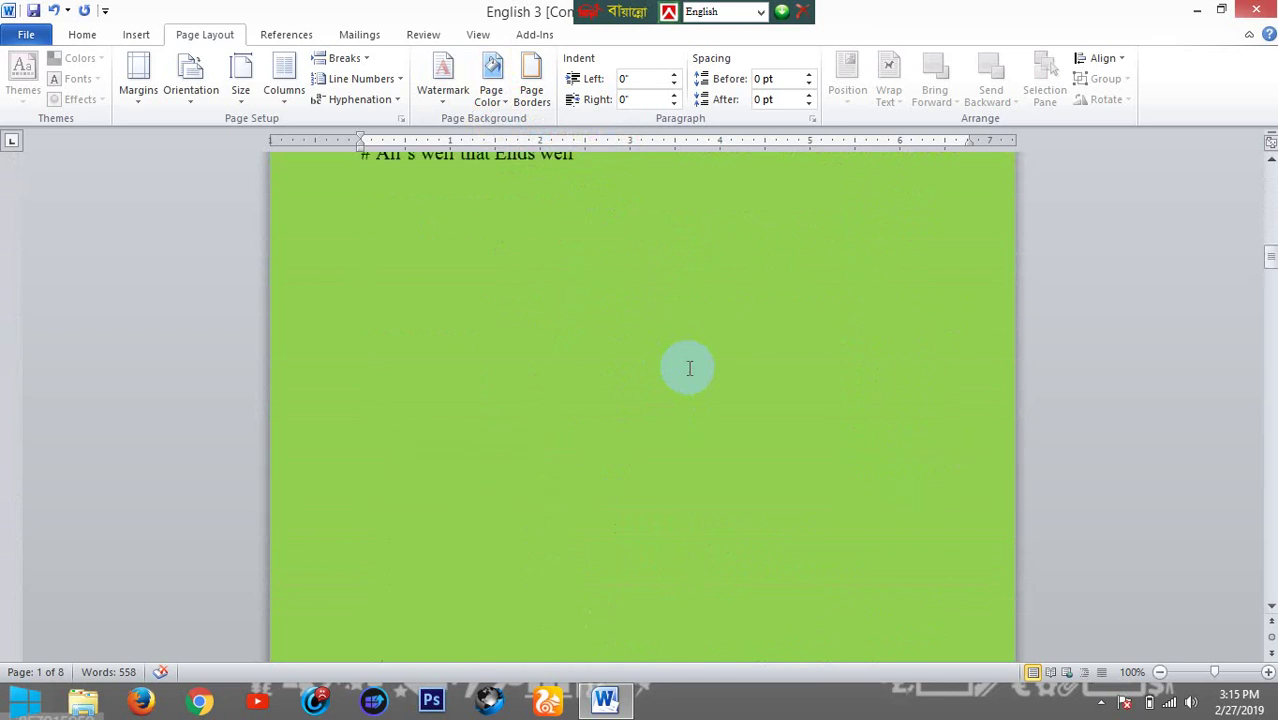
scroll(689, 368, up, 6)
scroll(690, 369, up, 5)
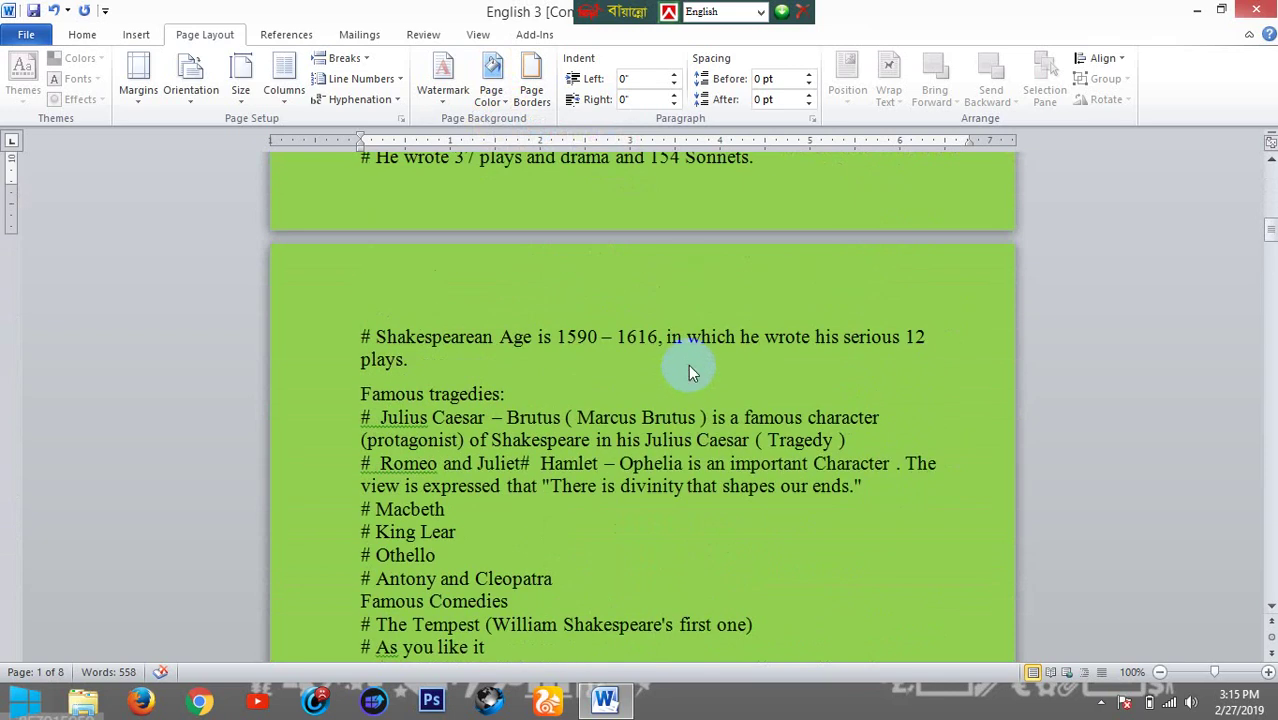
scroll(688, 364, up, 1)
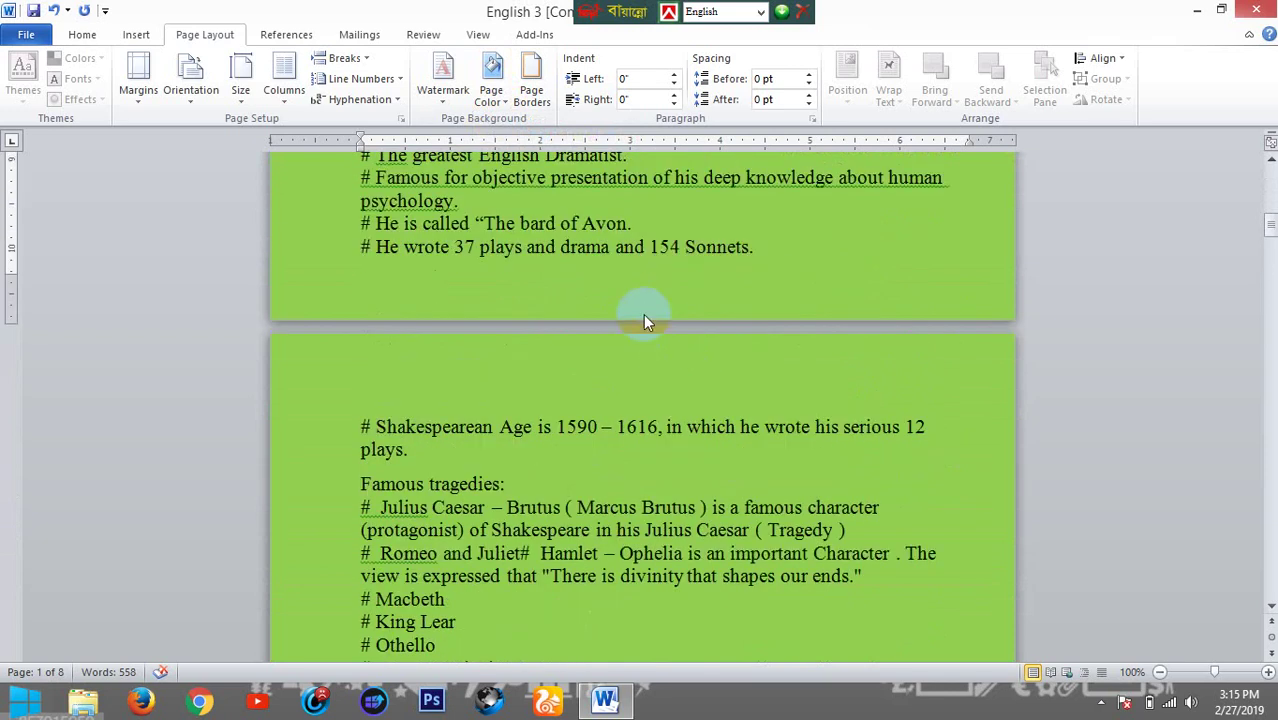
Set Page Color to No Color and confirm the plain pages in print preview
click(499, 104)
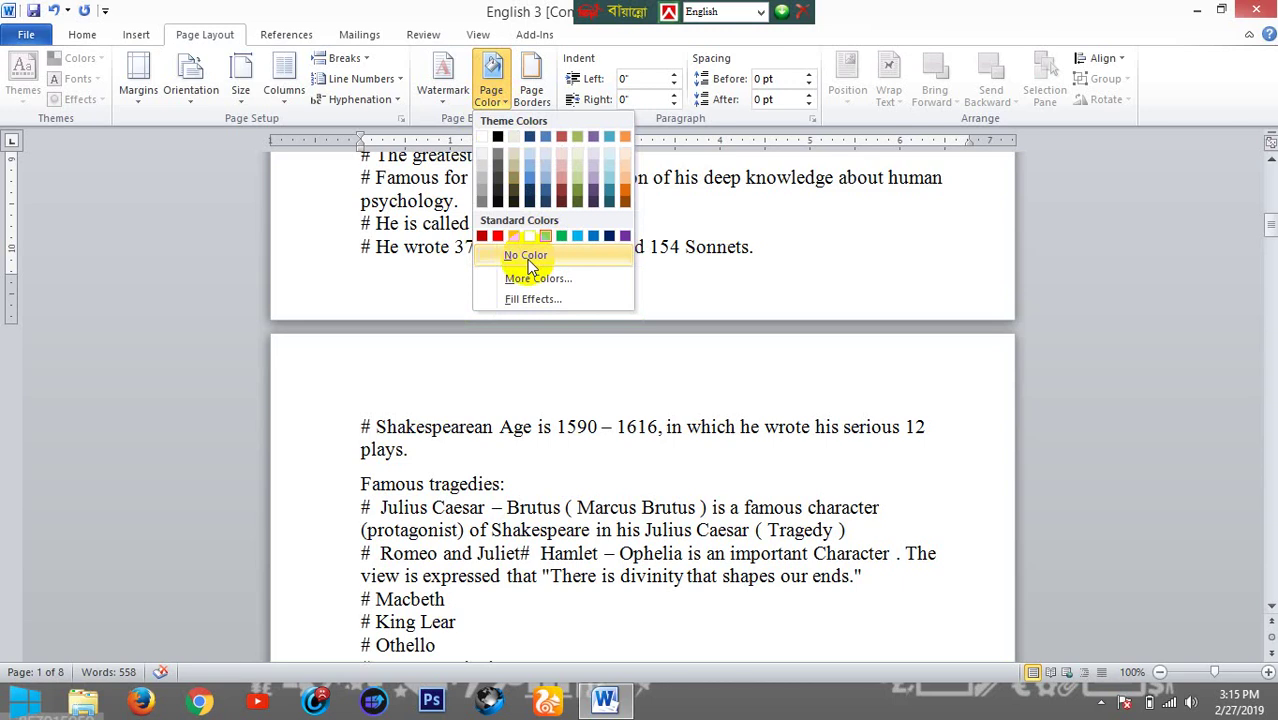
click(527, 257)
scroll(599, 351, up, 2)
scroll(673, 447, up, 3)
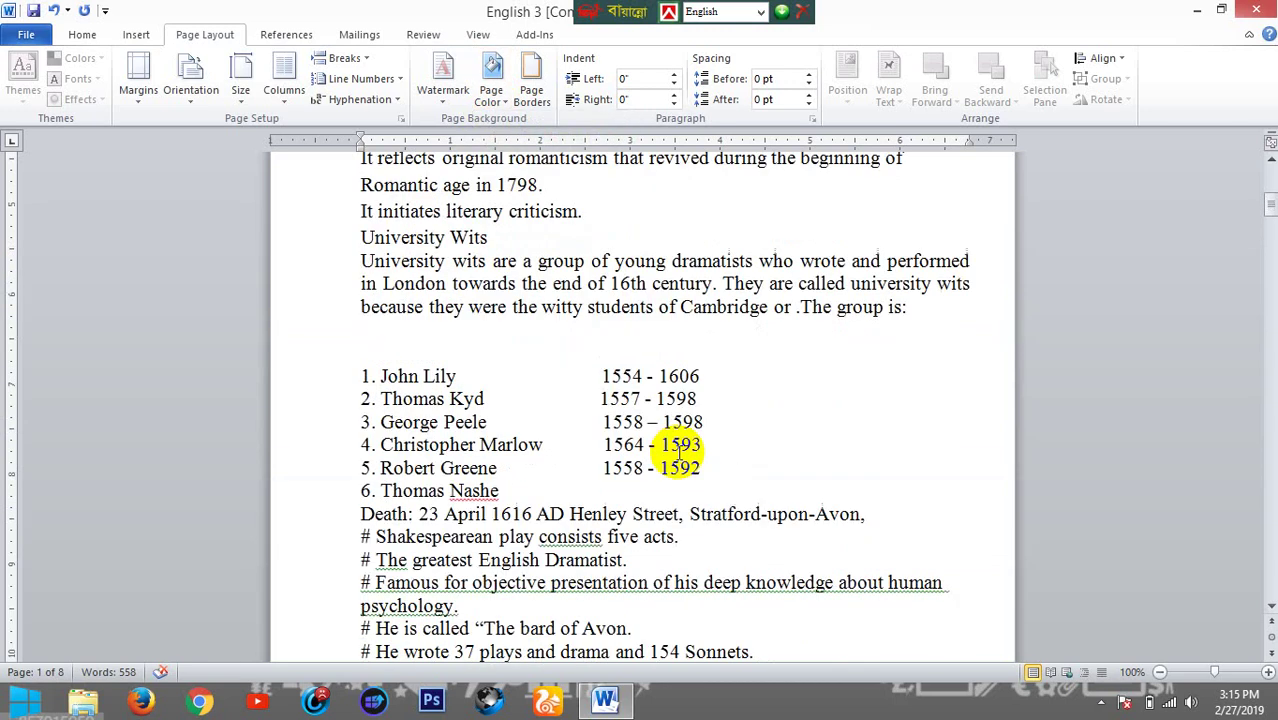
scroll(678, 455, up, 3)
scroll(756, 455, up, 3)
scroll(700, 350, up, 1)
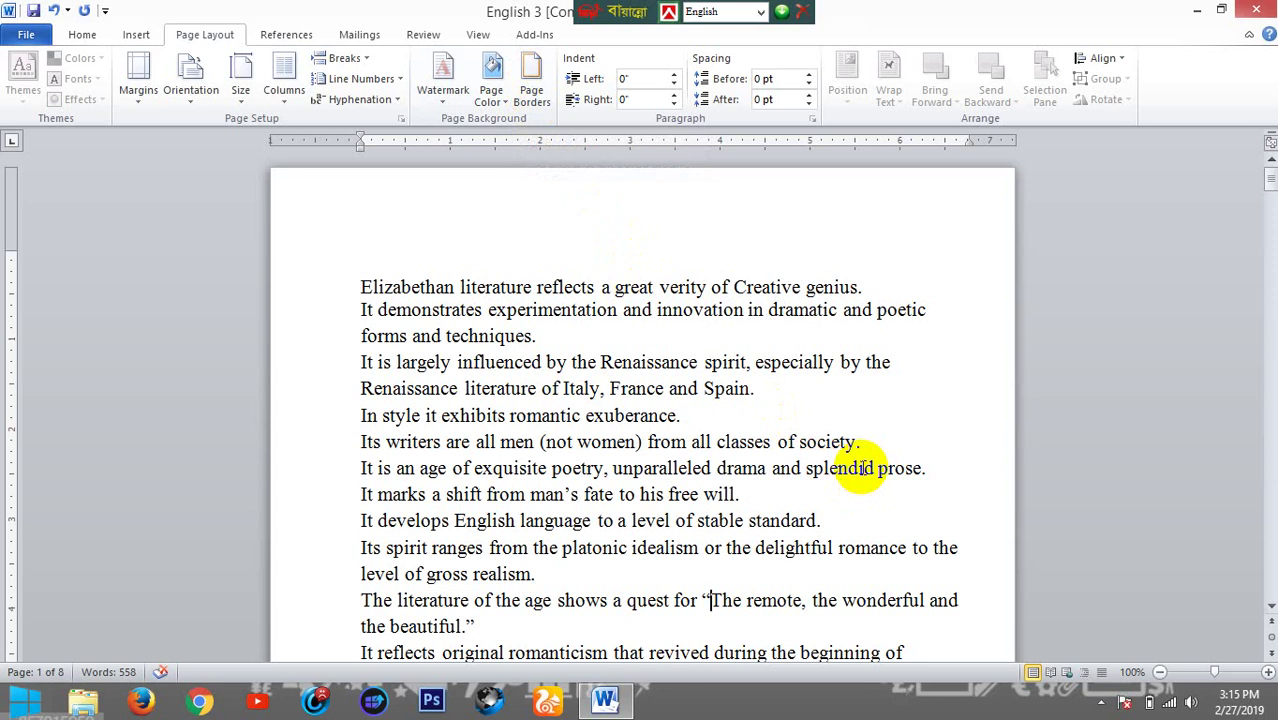
key(ctrl+p)
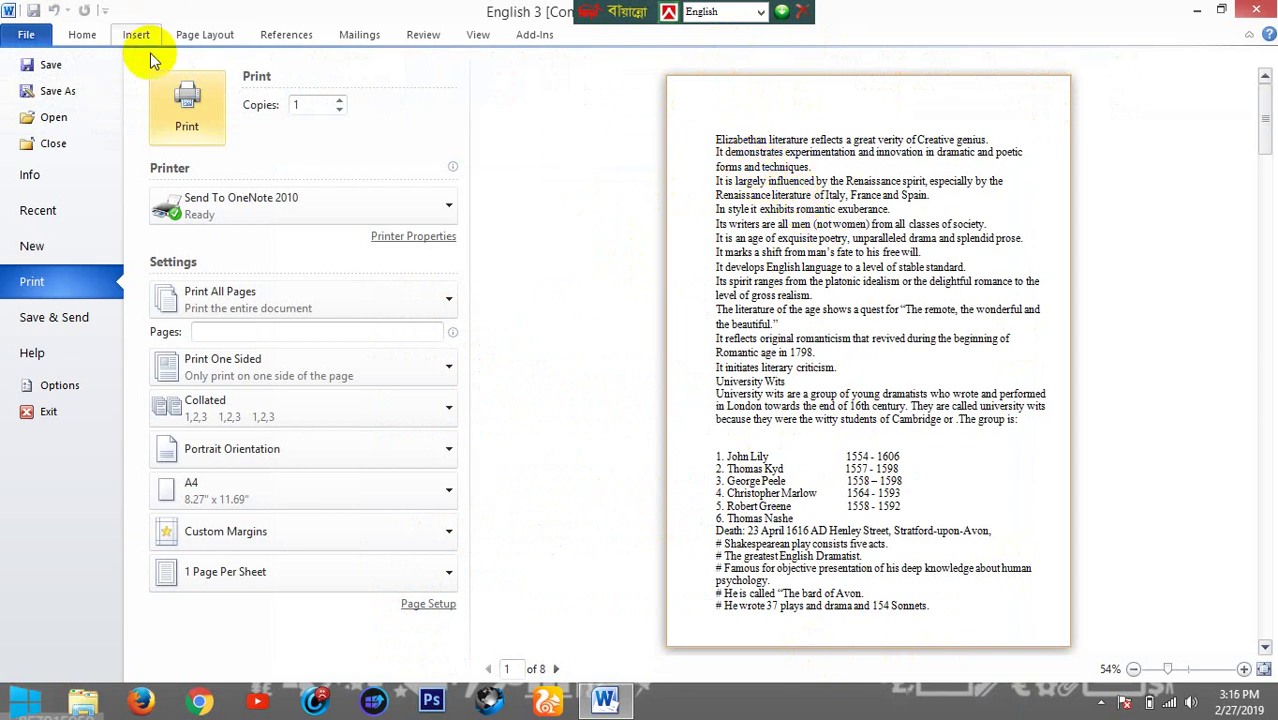
click(204, 35)
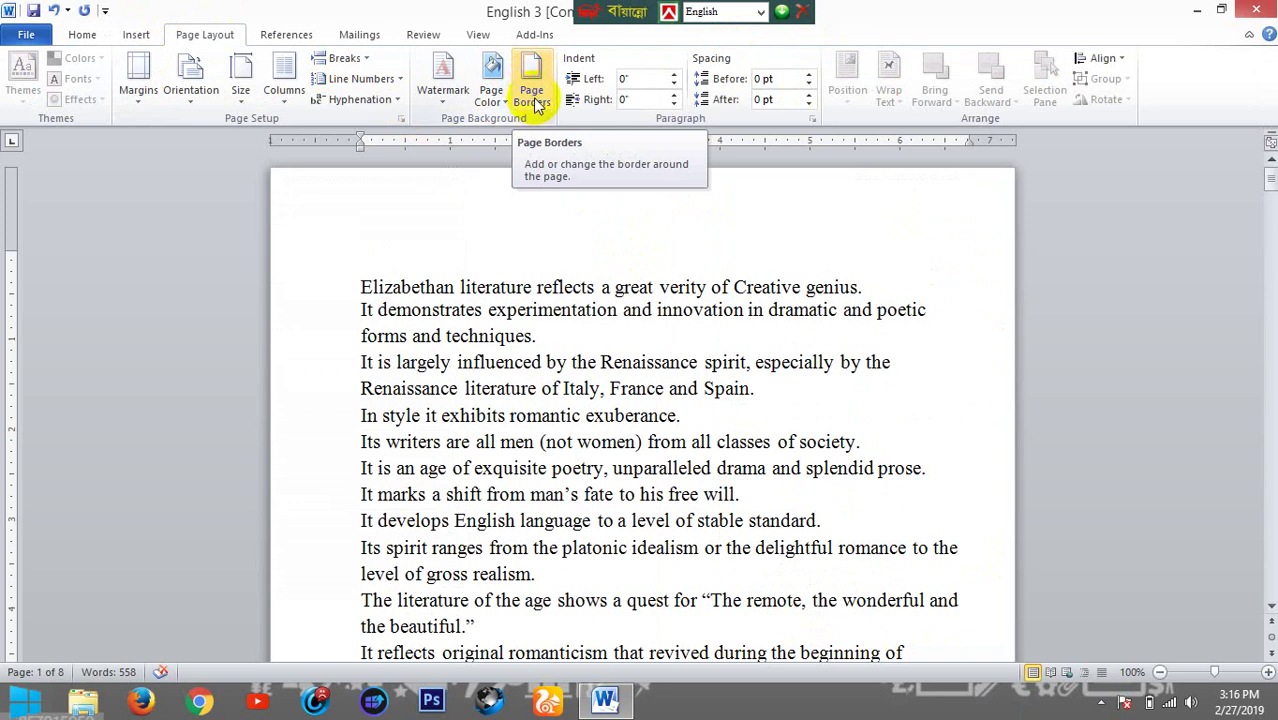
Apply a plain box page border to the whole document and check it in print preview
click(536, 100)
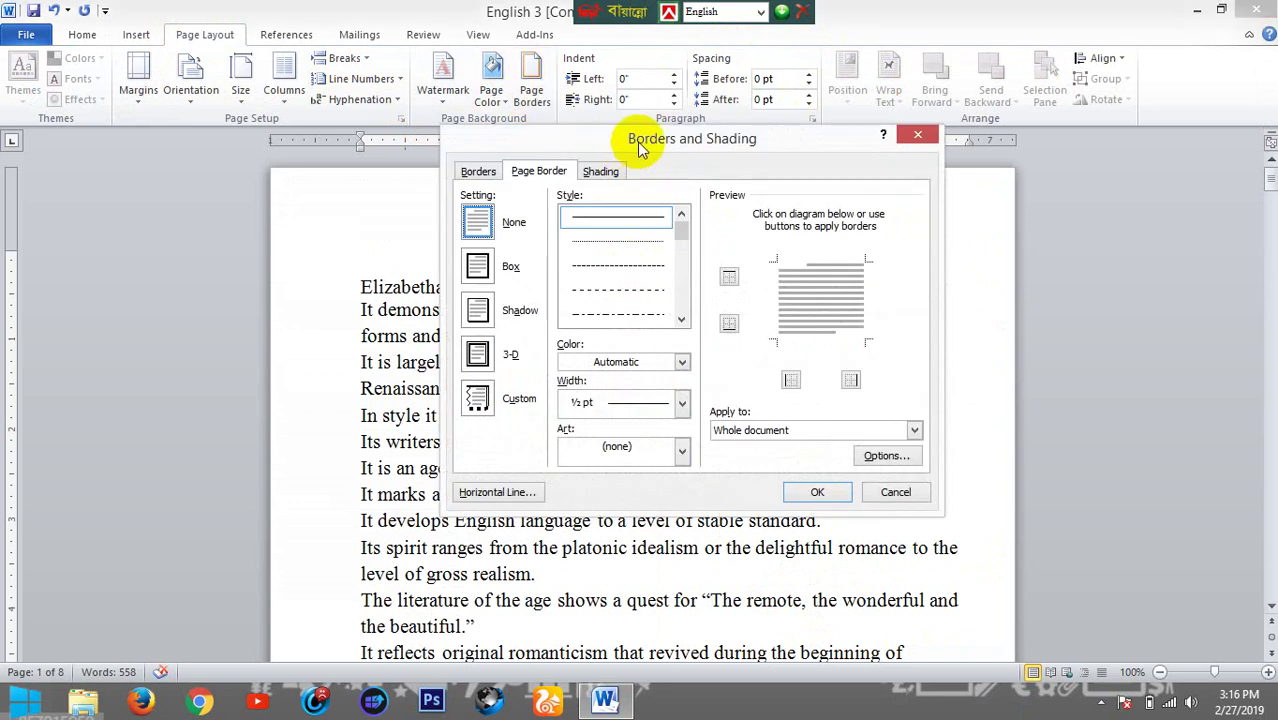
drag(640, 135, 788, 91)
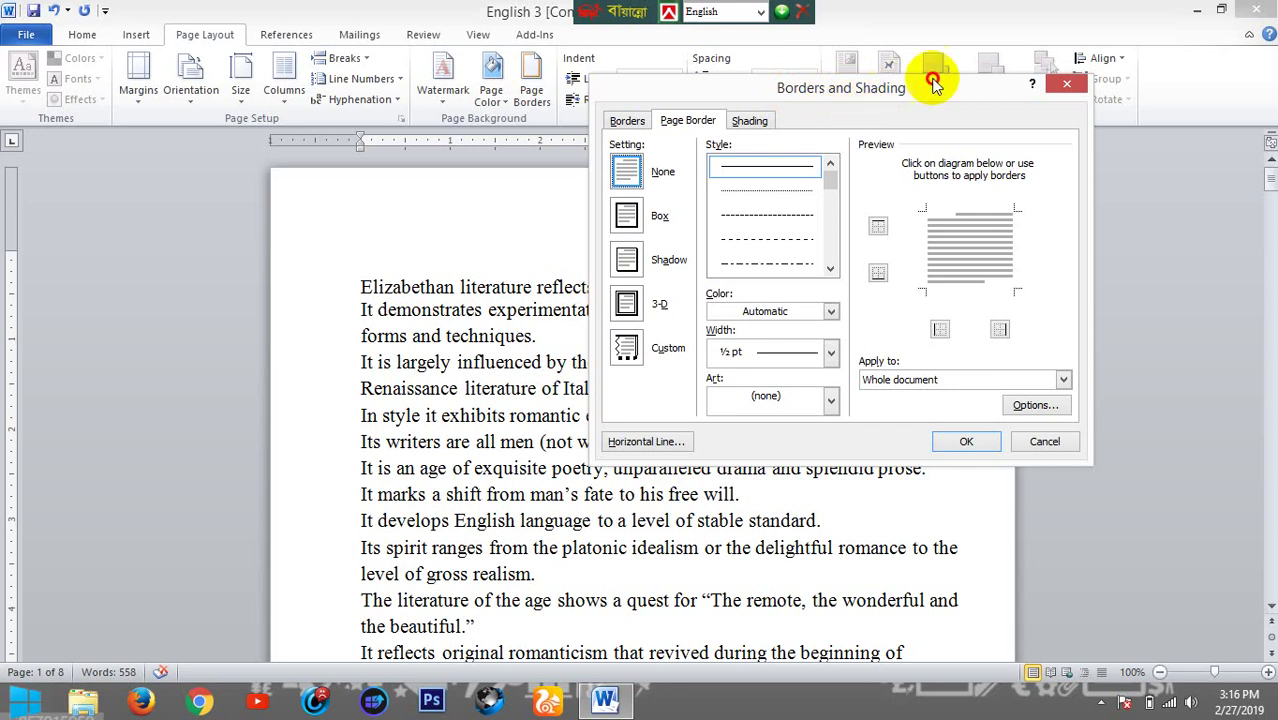
drag(856, 96, 945, 62)
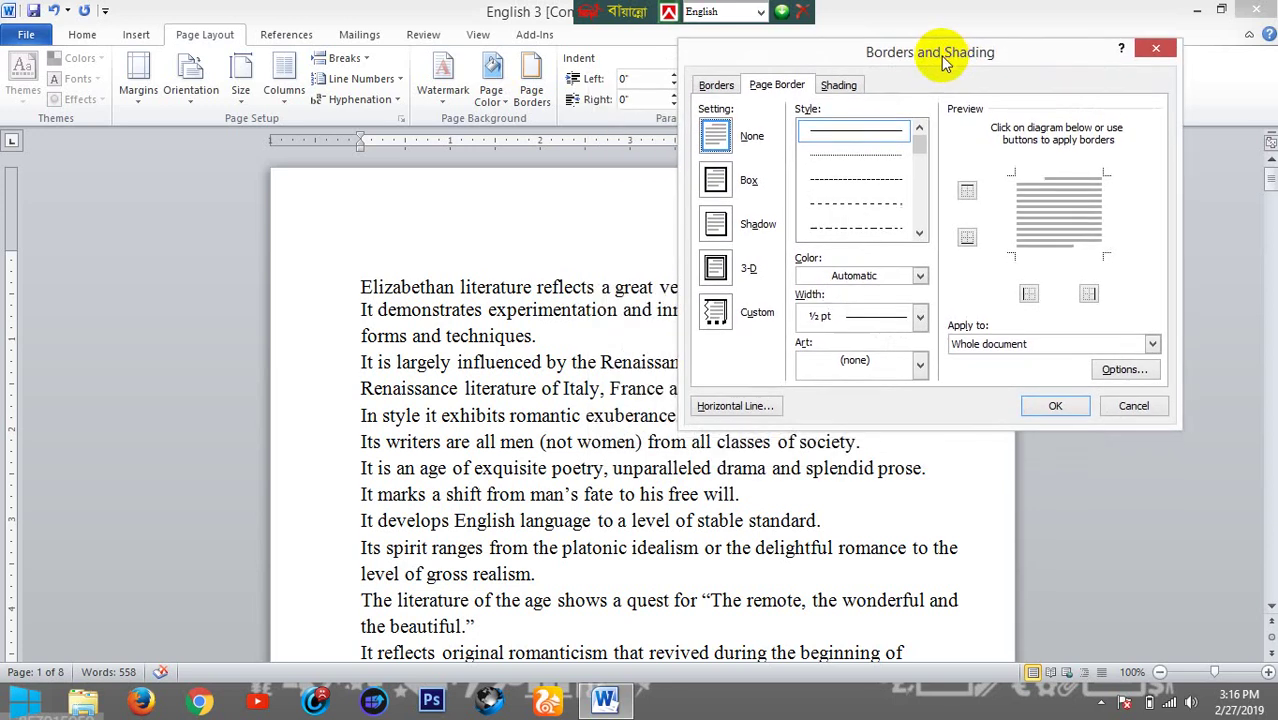
click(716, 182)
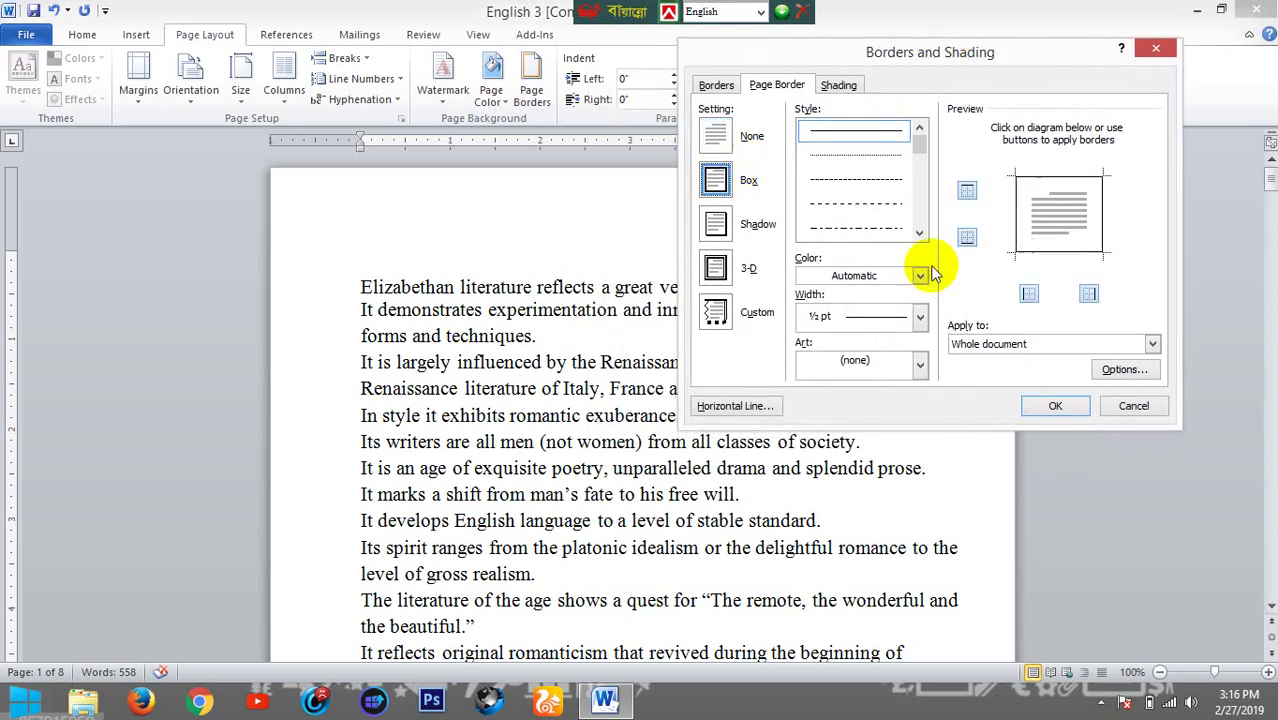
click(1061, 407)
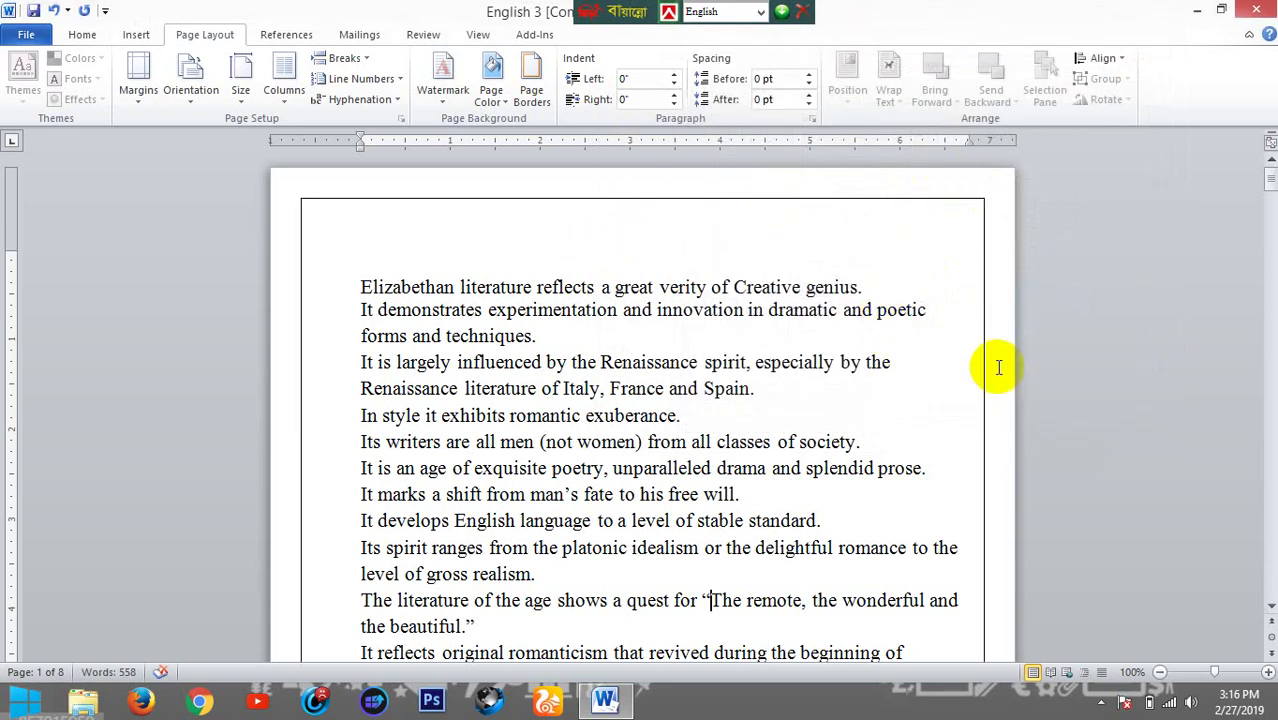
key(ctrl+p)
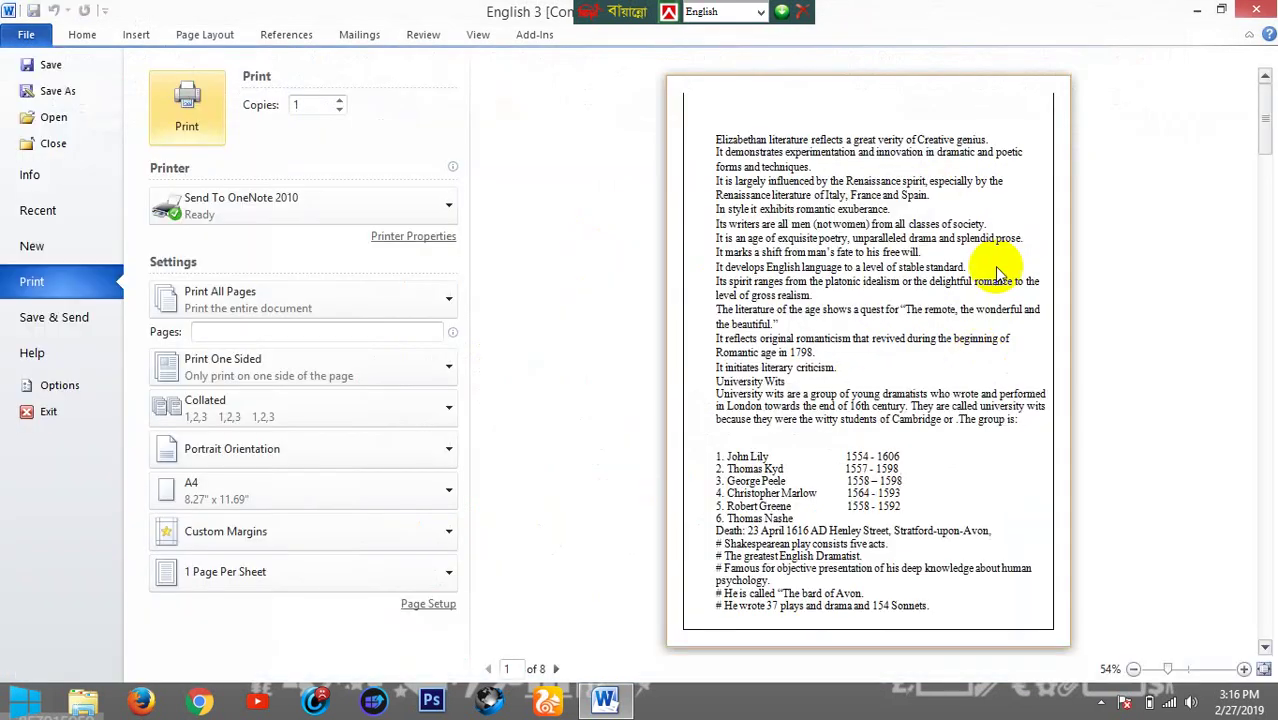
click(83, 35)
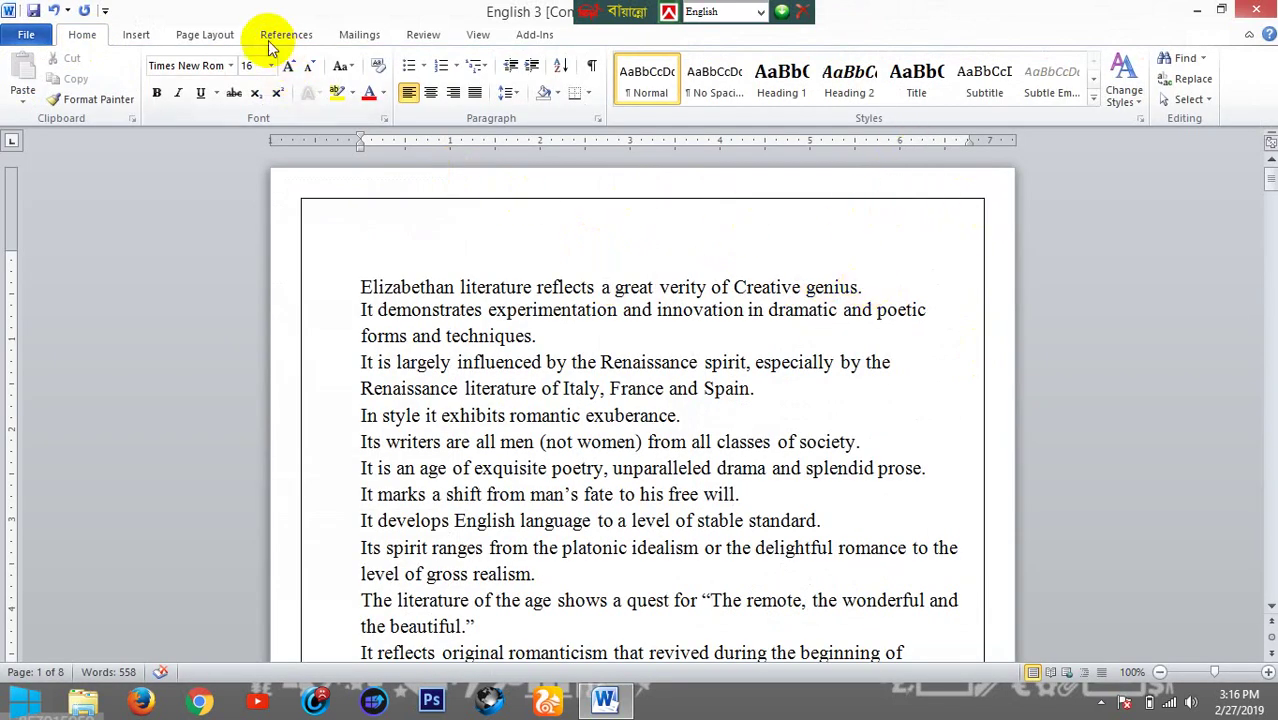
Change the page border to a thick yellow 3 pt triple-line box and preview it
click(205, 35)
click(520, 100)
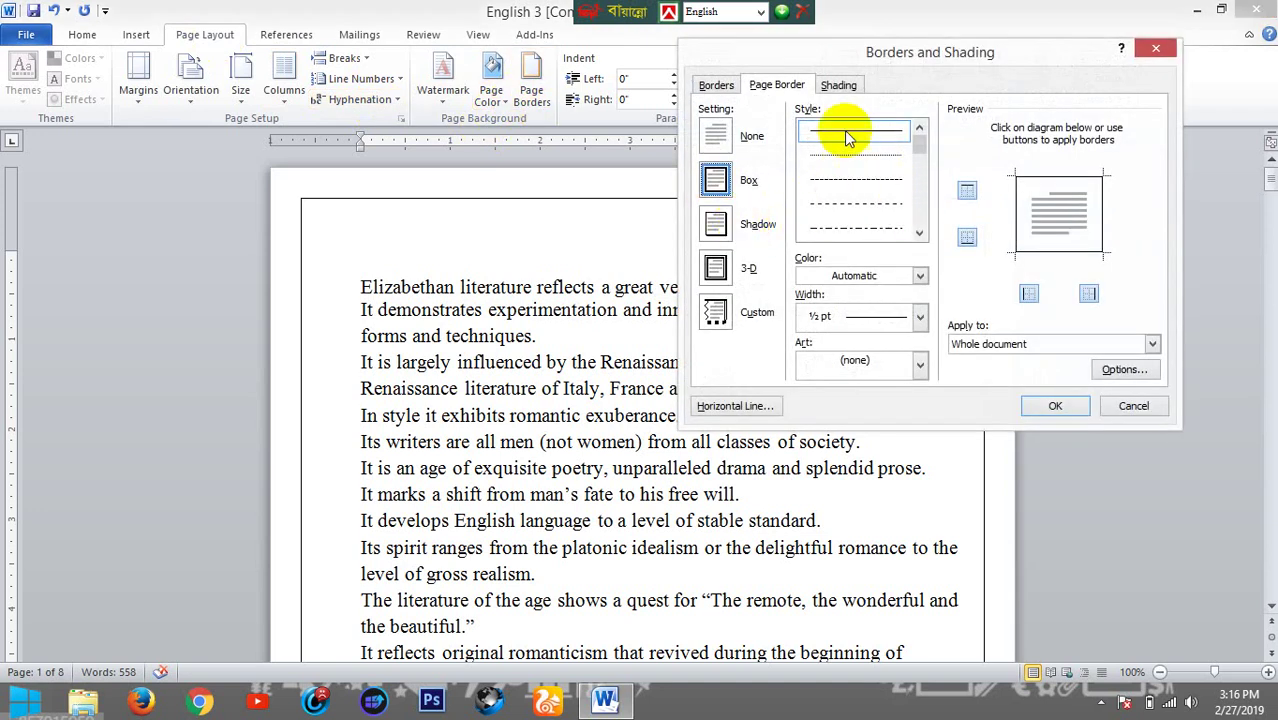
click(919, 233)
click(919, 233)
click(919, 233)
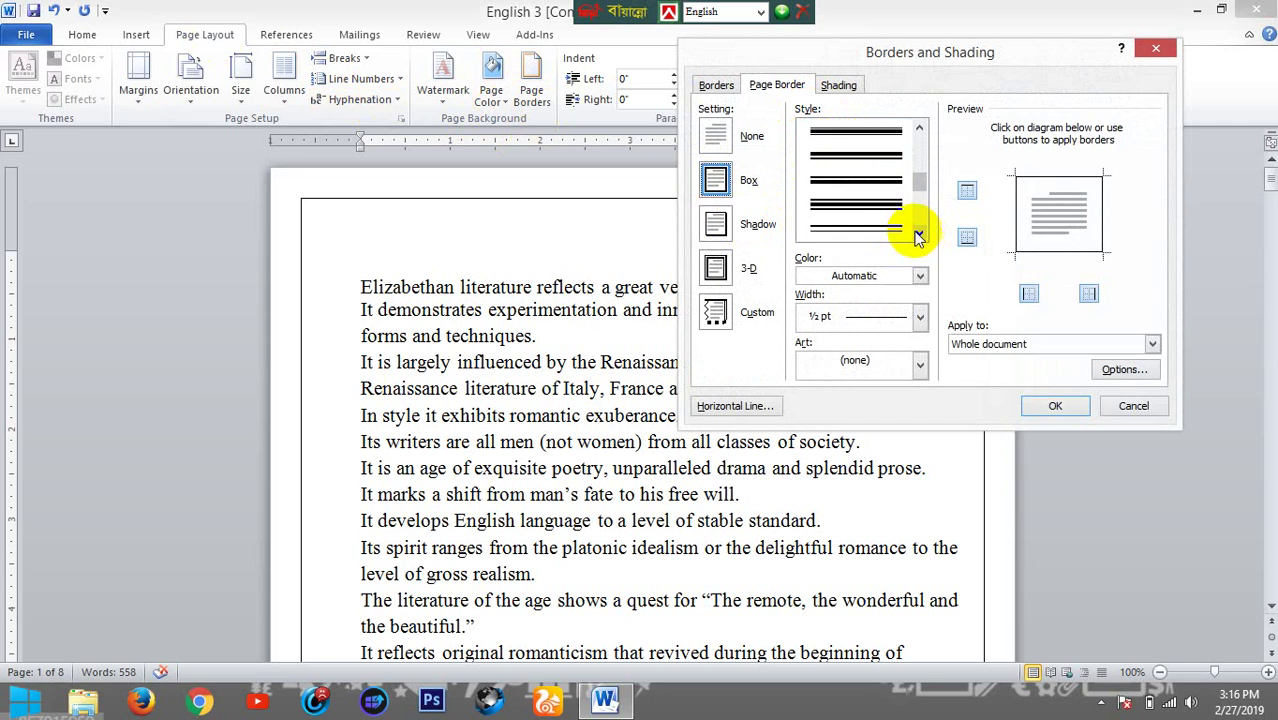
click(872, 213)
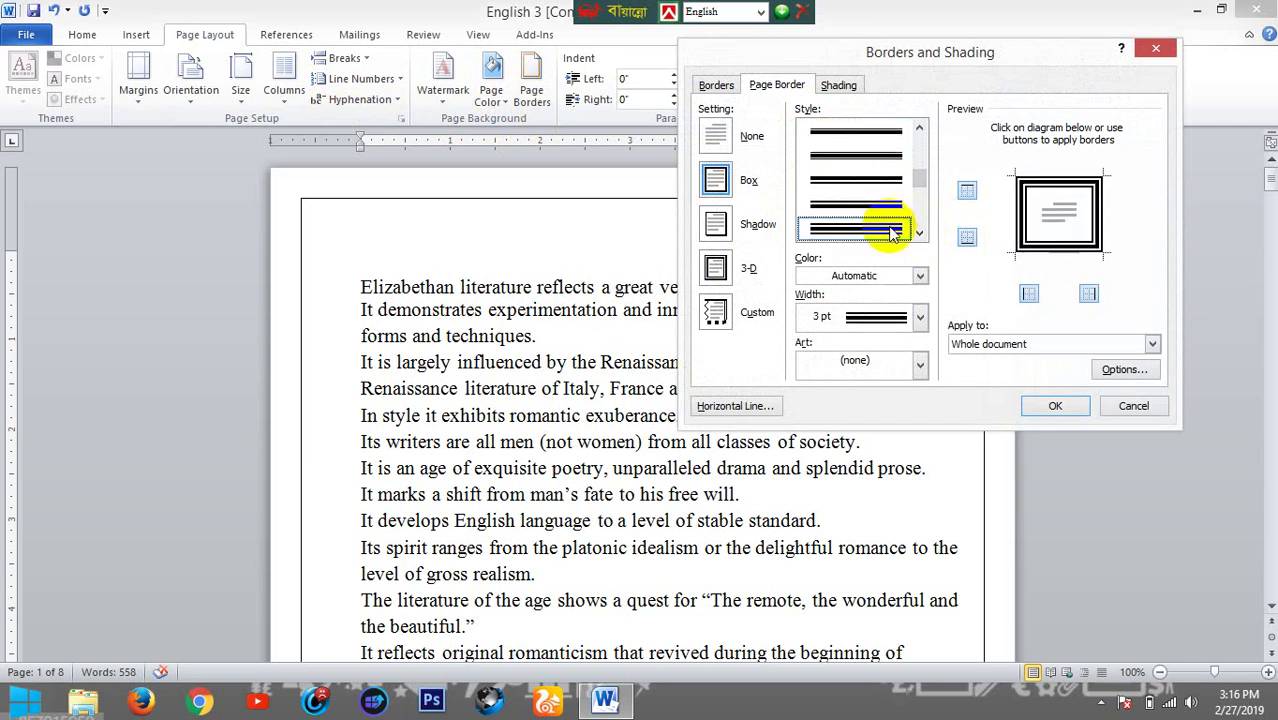
click(884, 229)
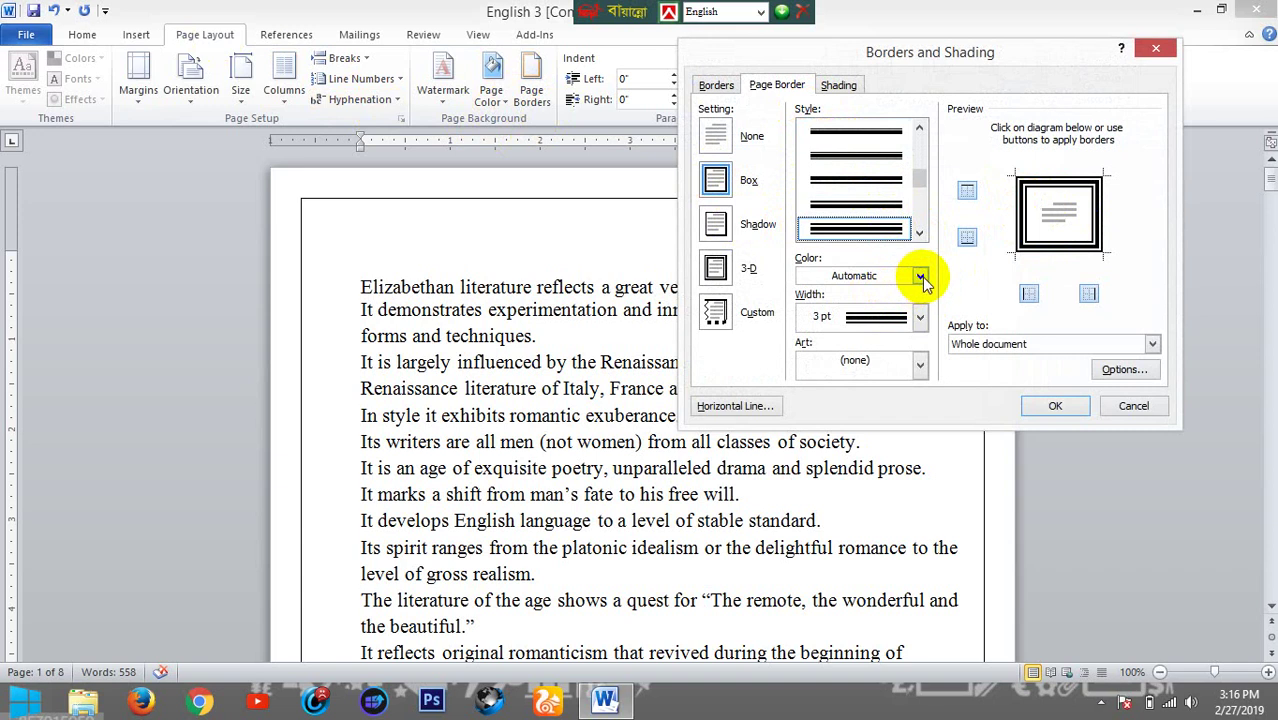
click(920, 277)
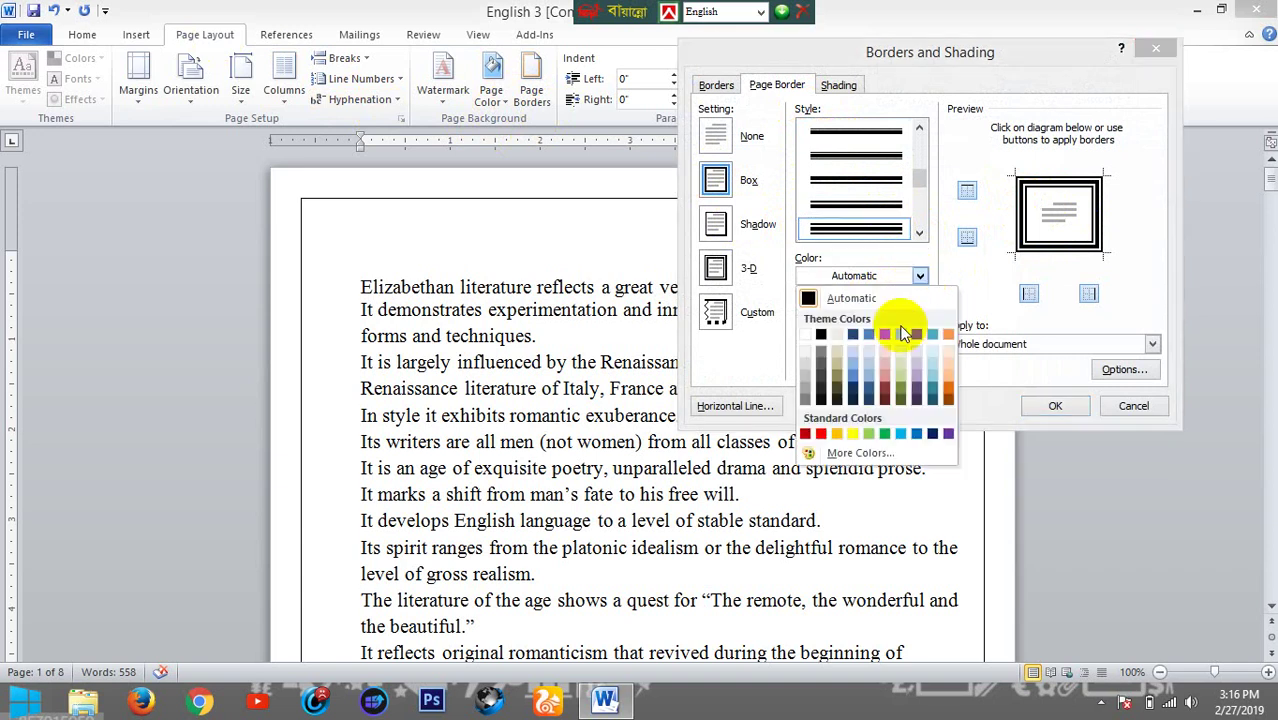
click(837, 433)
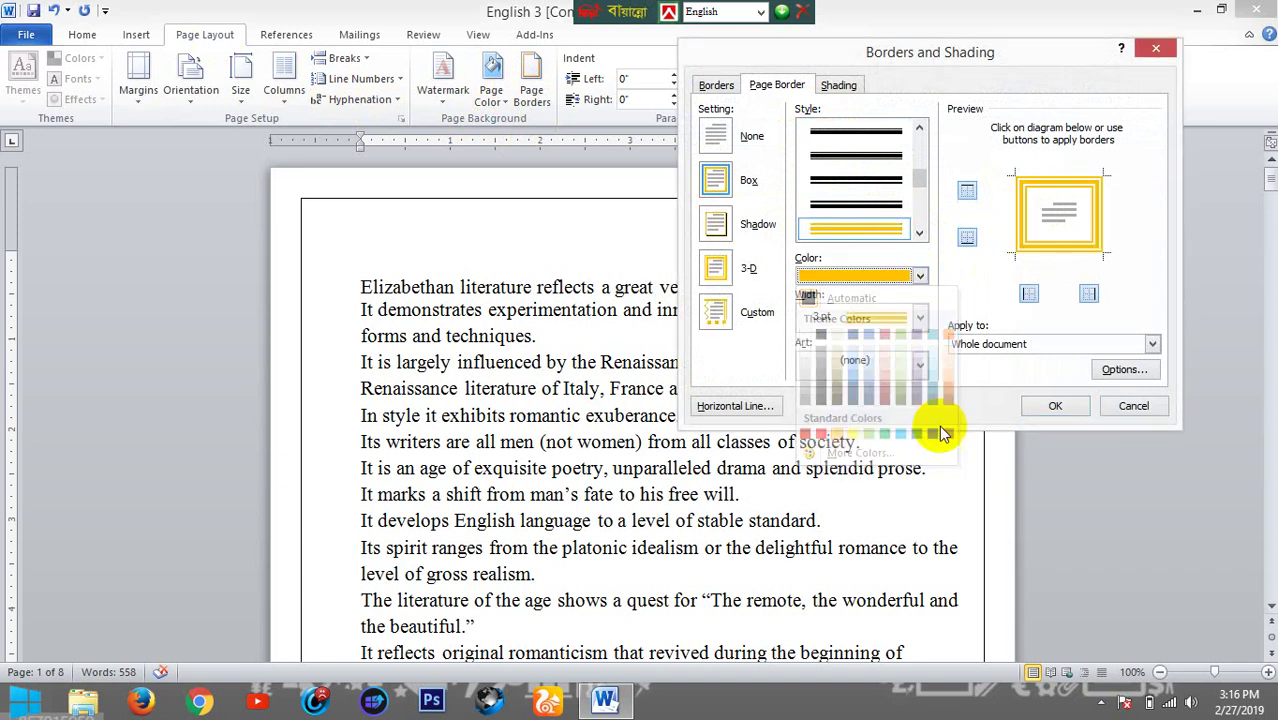
click(1040, 412)
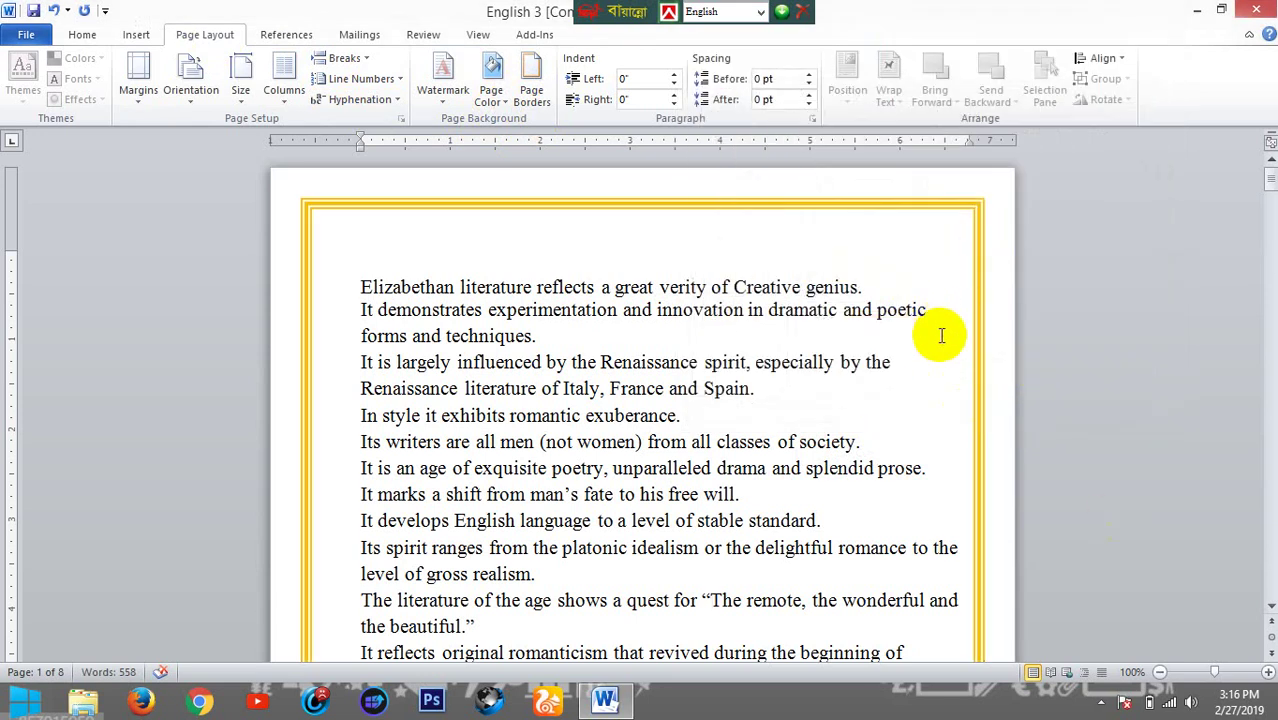
key(ctrl+p)
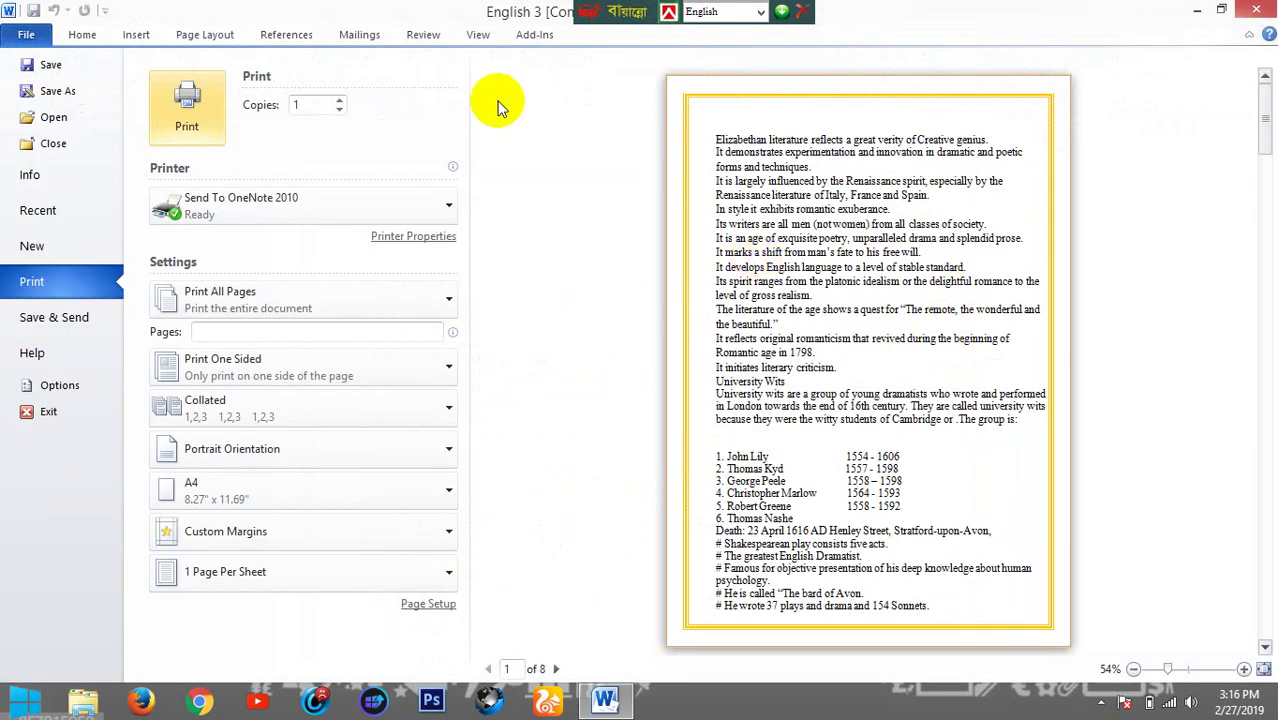
Set the page border setting to None, removing the gold triple-line box
click(205, 34)
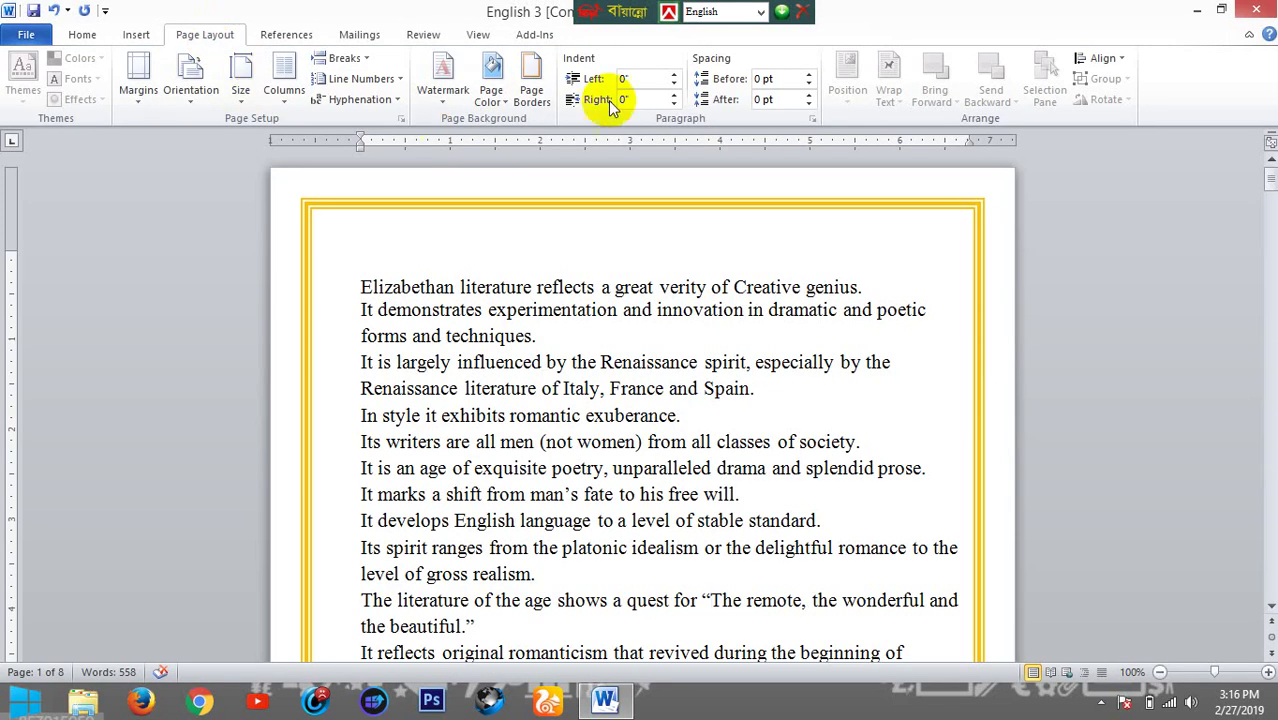
click(530, 92)
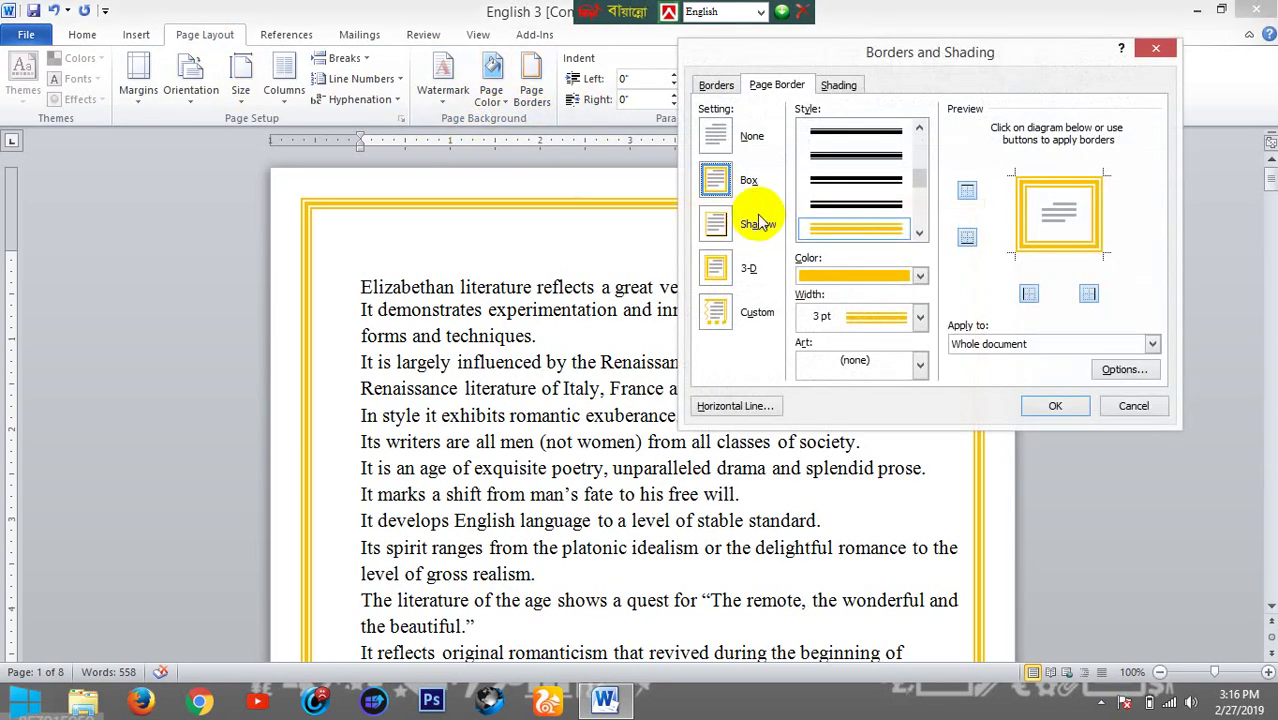
click(717, 138)
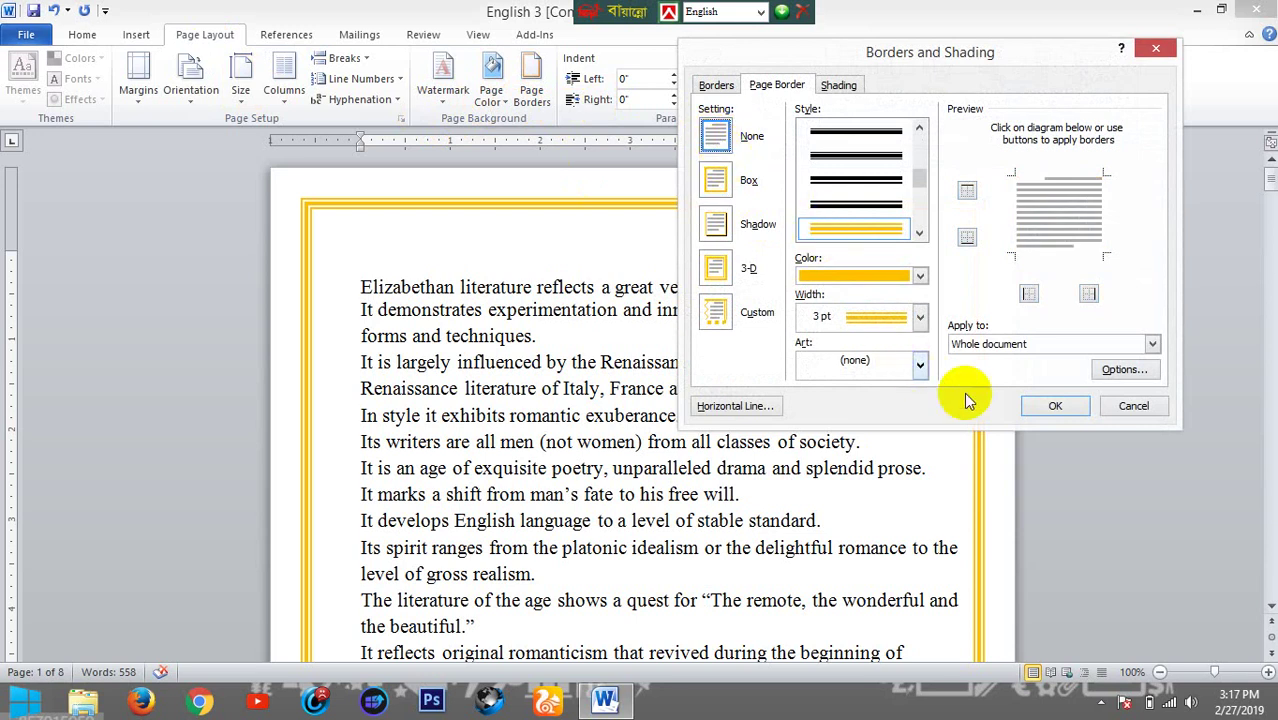
click(1052, 408)
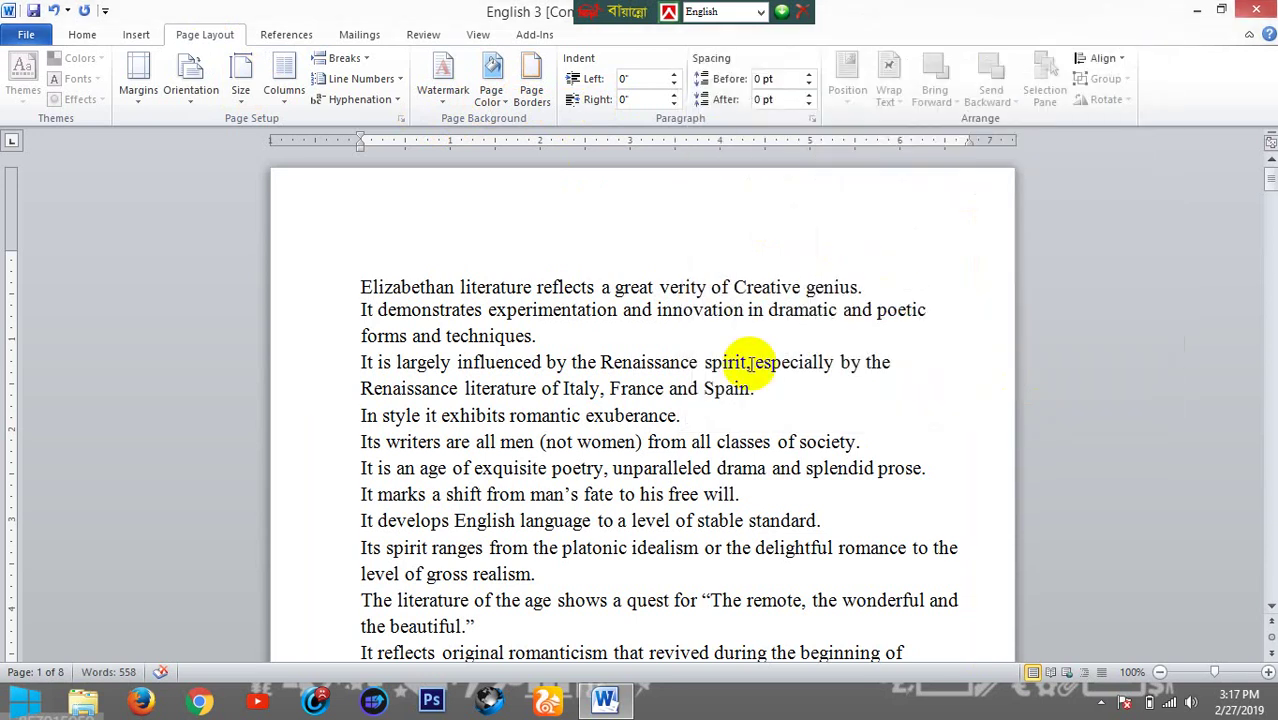
Choose the yellow star art page border, 30 pt, for the whole document
click(531, 88)
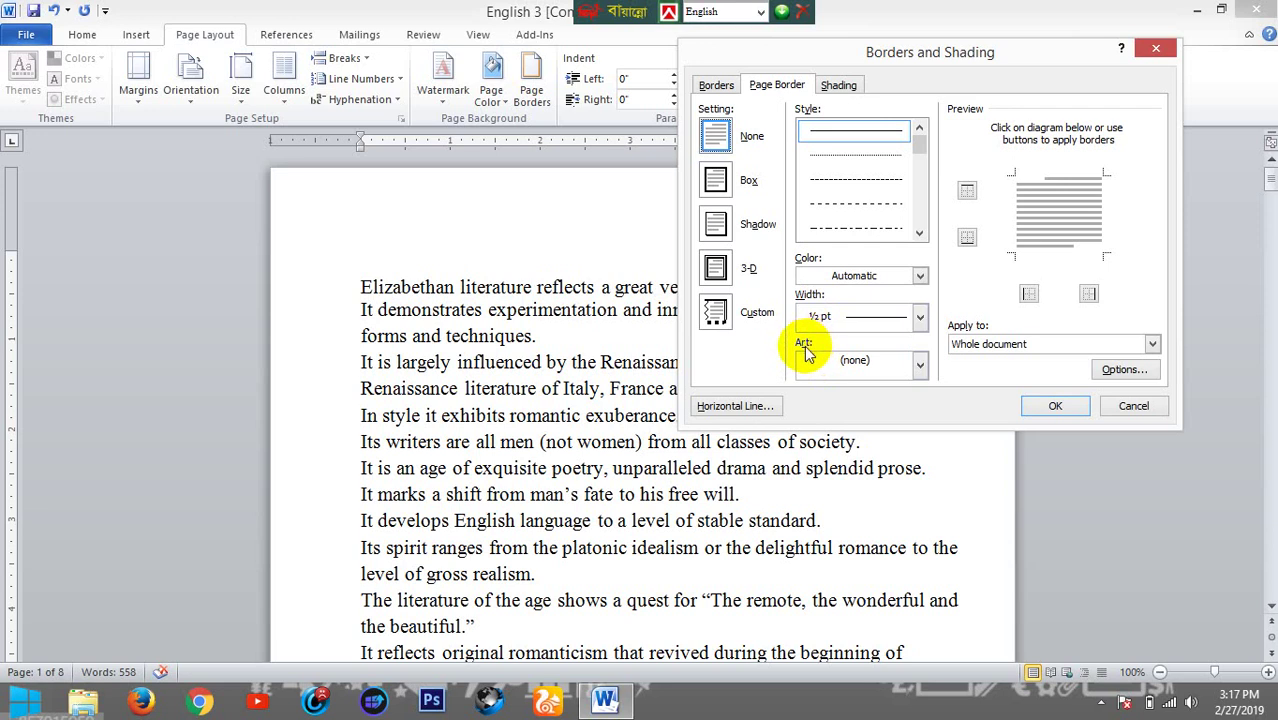
click(921, 369)
scroll(862, 428, down, 2)
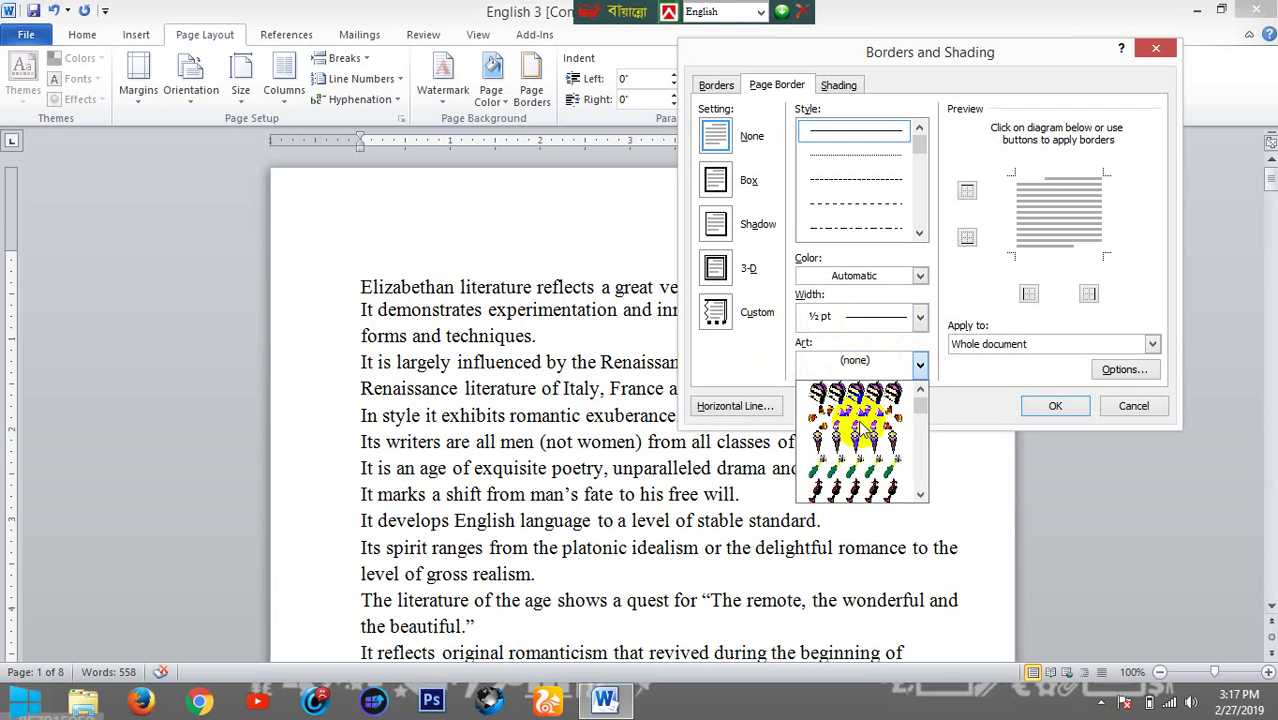
scroll(862, 428, down, 1)
scroll(862, 428, down, 1)
scroll(862, 428, down, 1)
scroll(862, 430, down, 2)
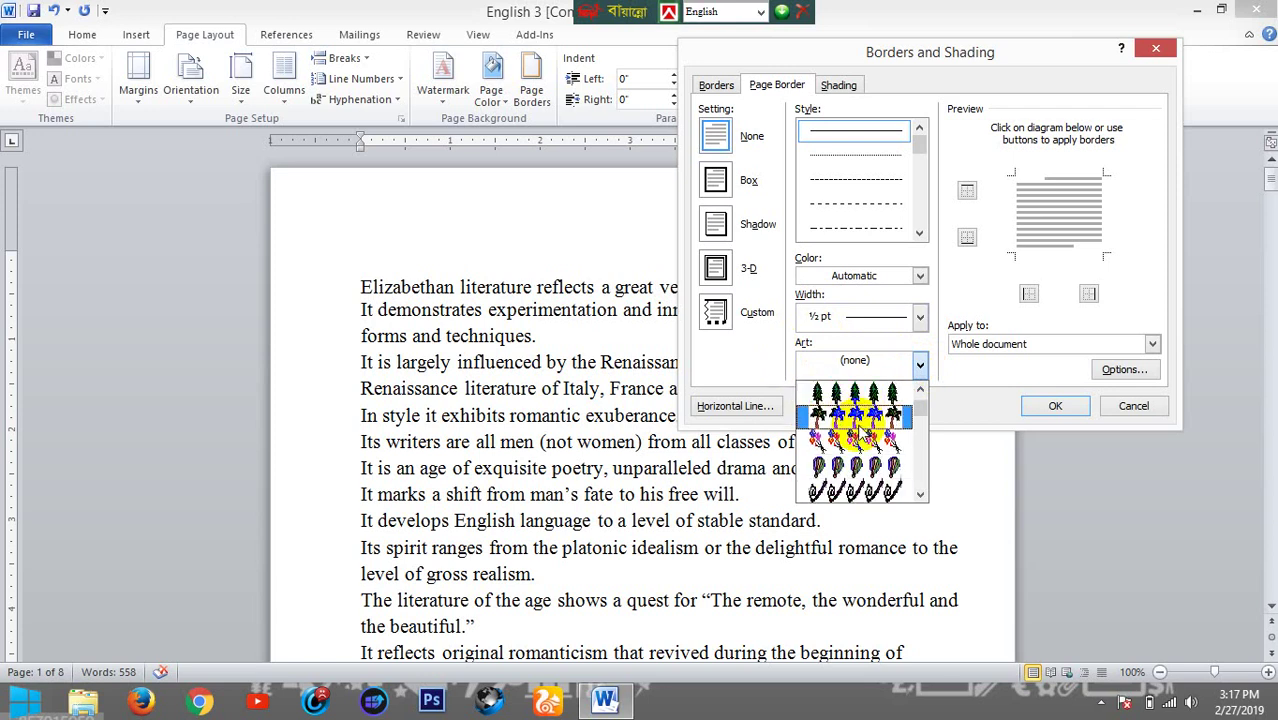
scroll(862, 430, down, 1)
scroll(862, 430, down, 1)
scroll(862, 430, down, 1)
scroll(862, 430, down, 1)
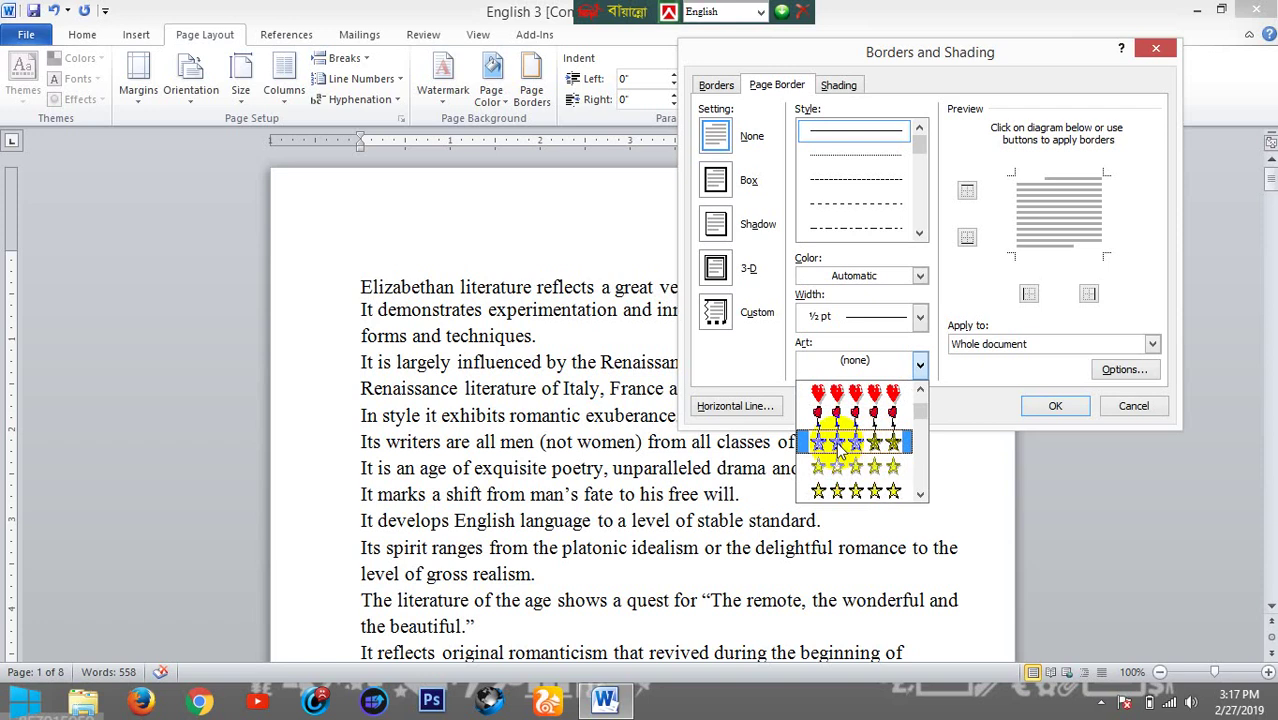
click(843, 443)
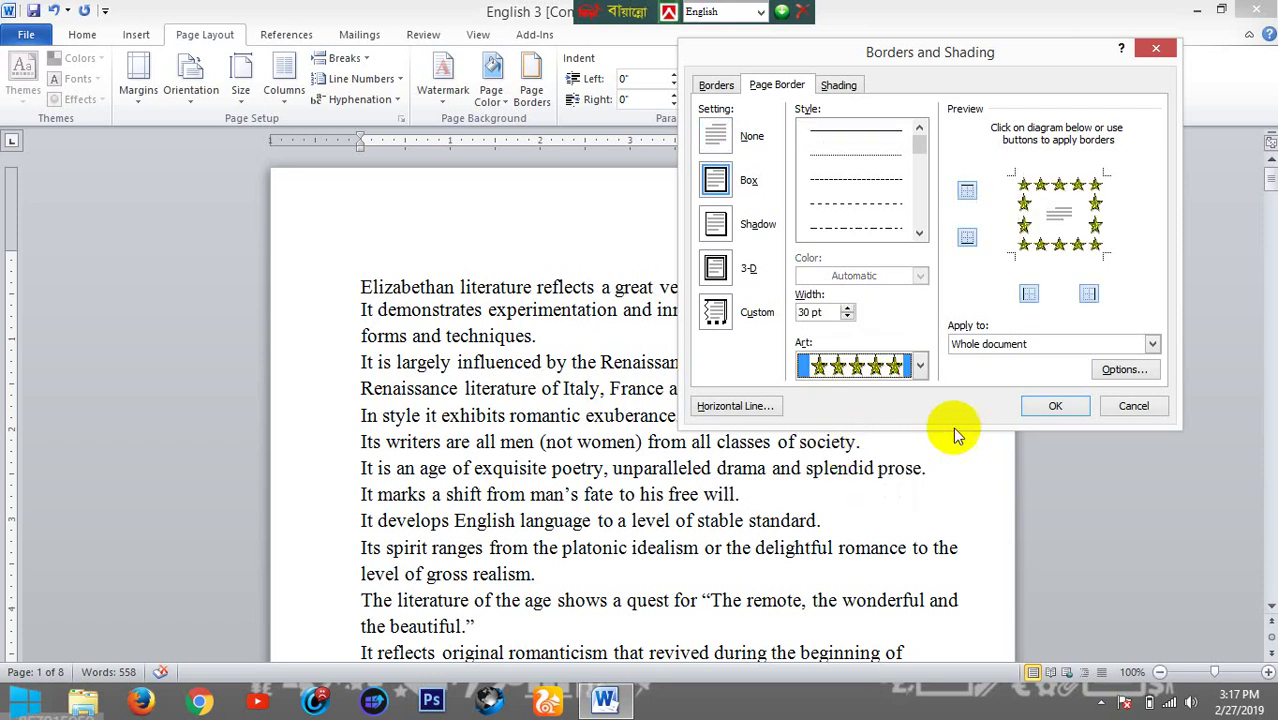
click(1053, 410)
scroll(960, 390, down, 3)
scroll(900, 390, down, 4)
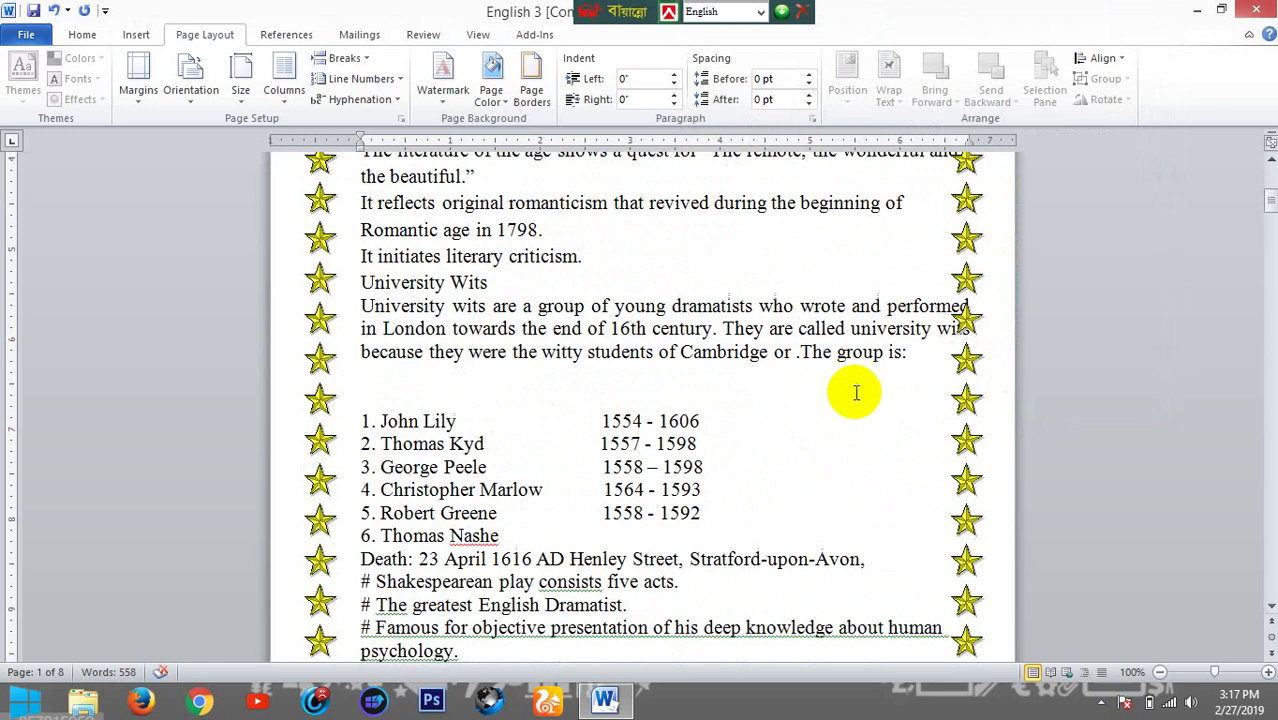
scroll(856, 393, down, 3)
scroll(827, 408, down, 5)
scroll(861, 413, down, 4)
scroll(884, 399, down, 4)
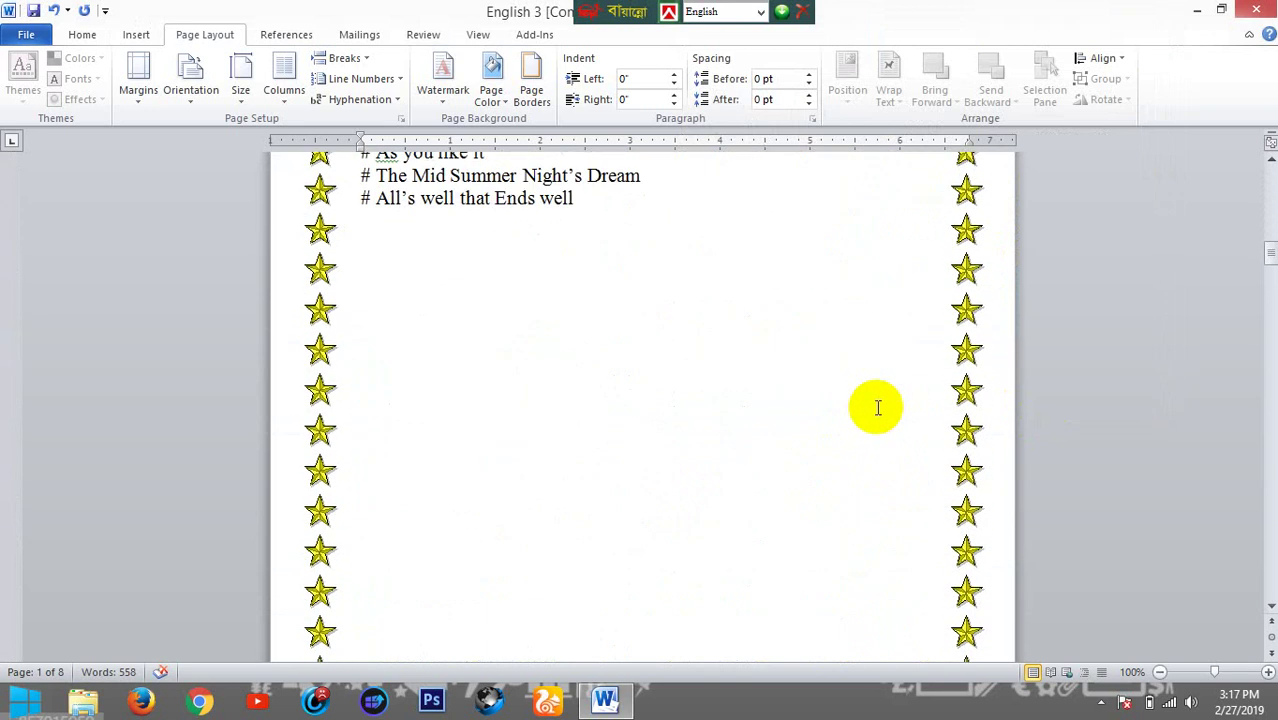
scroll(877, 407, down, 4)
scroll(867, 421, up, 3)
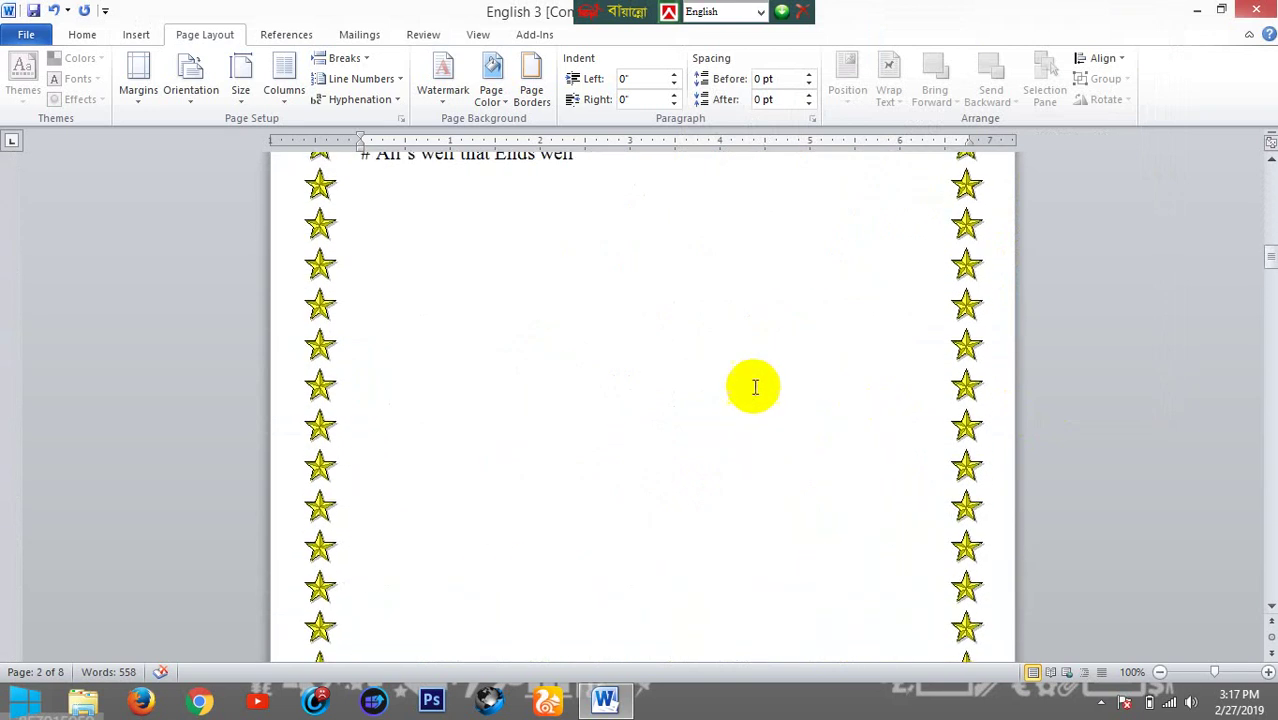
Replace the star border with the sun-pattern art border
click(533, 97)
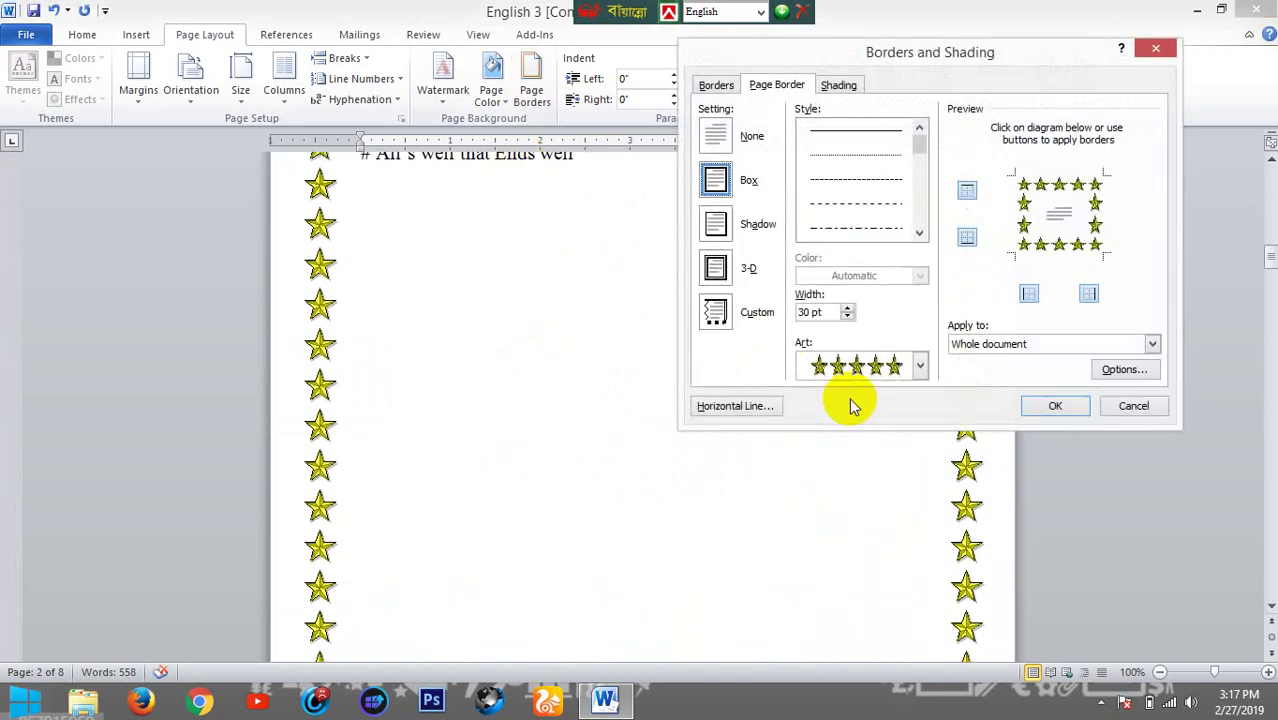
click(920, 368)
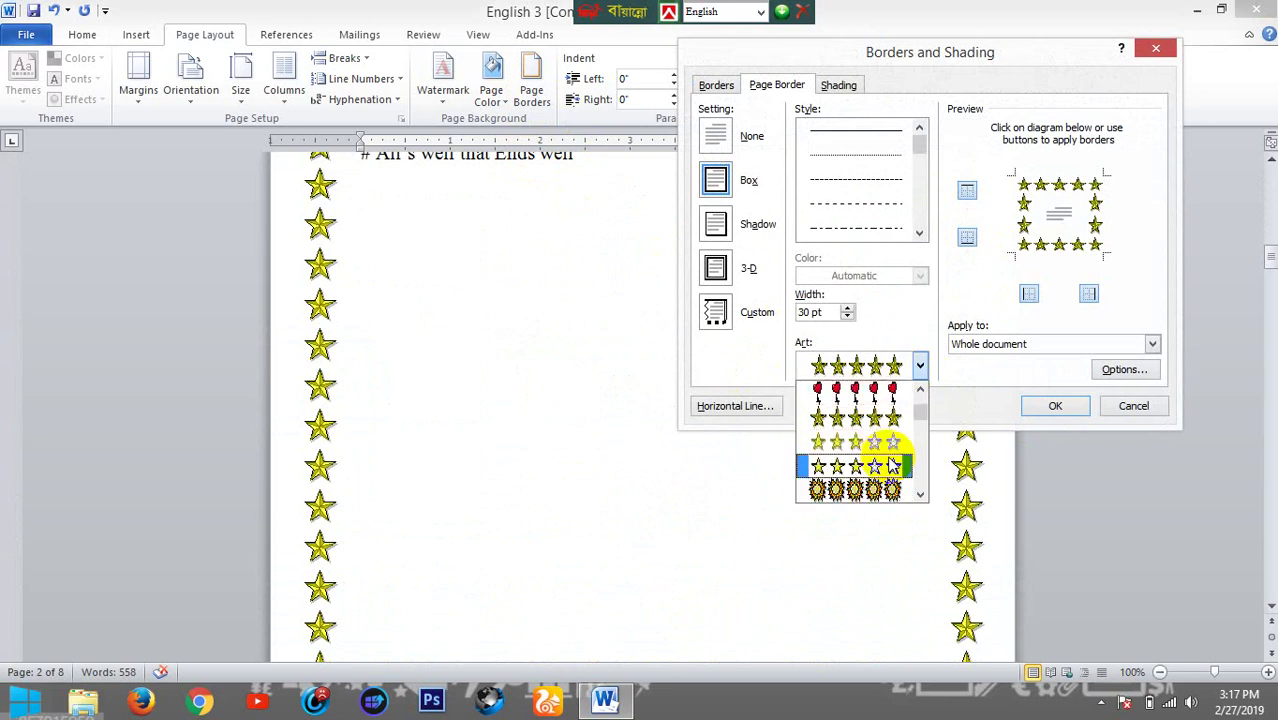
click(878, 490)
click(1055, 405)
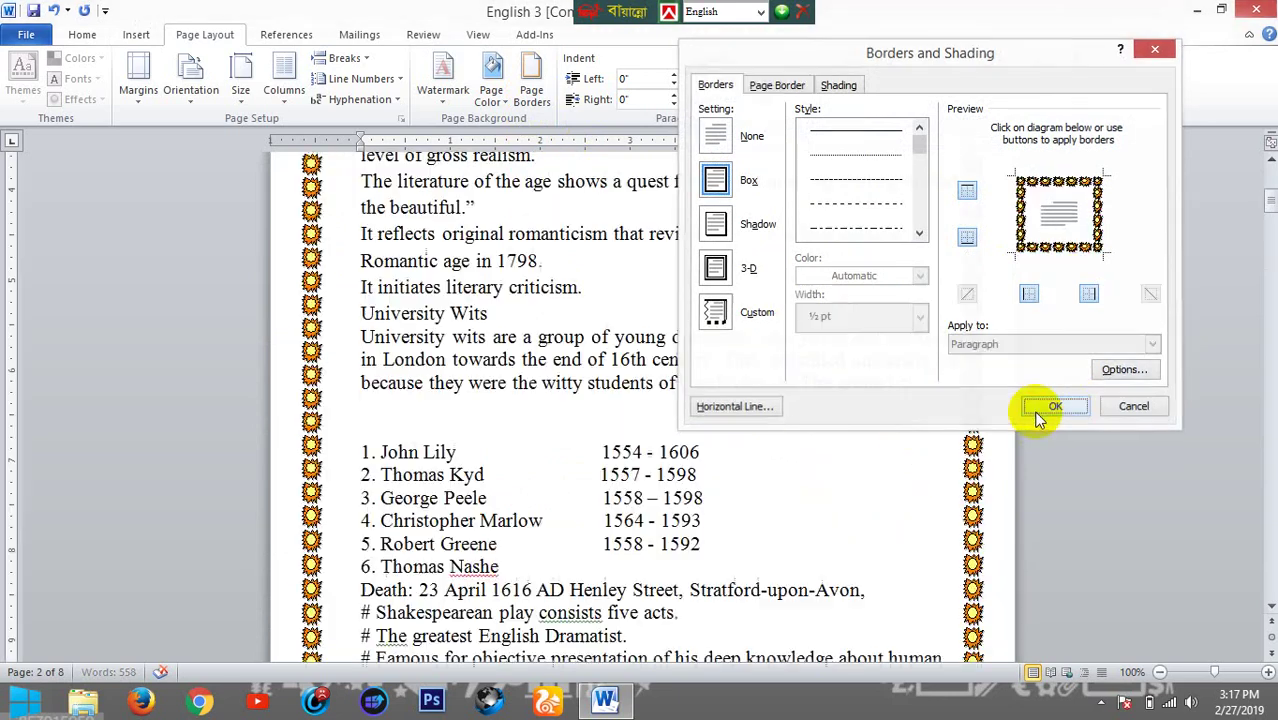
scroll(941, 485, up, 1)
scroll(960, 475, up, 5)
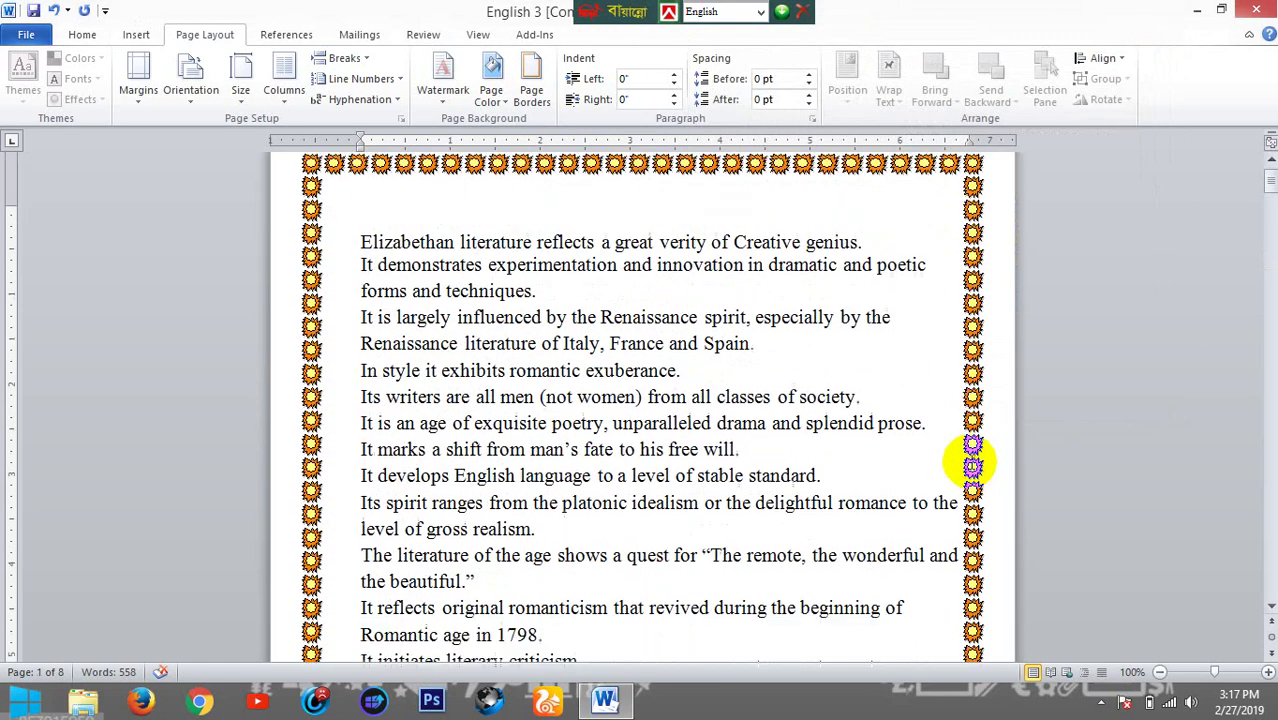
scroll(972, 465, down, 10)
scroll(972, 463, down, 5)
scroll(972, 465, down, 4)
scroll(970, 457, down, 3)
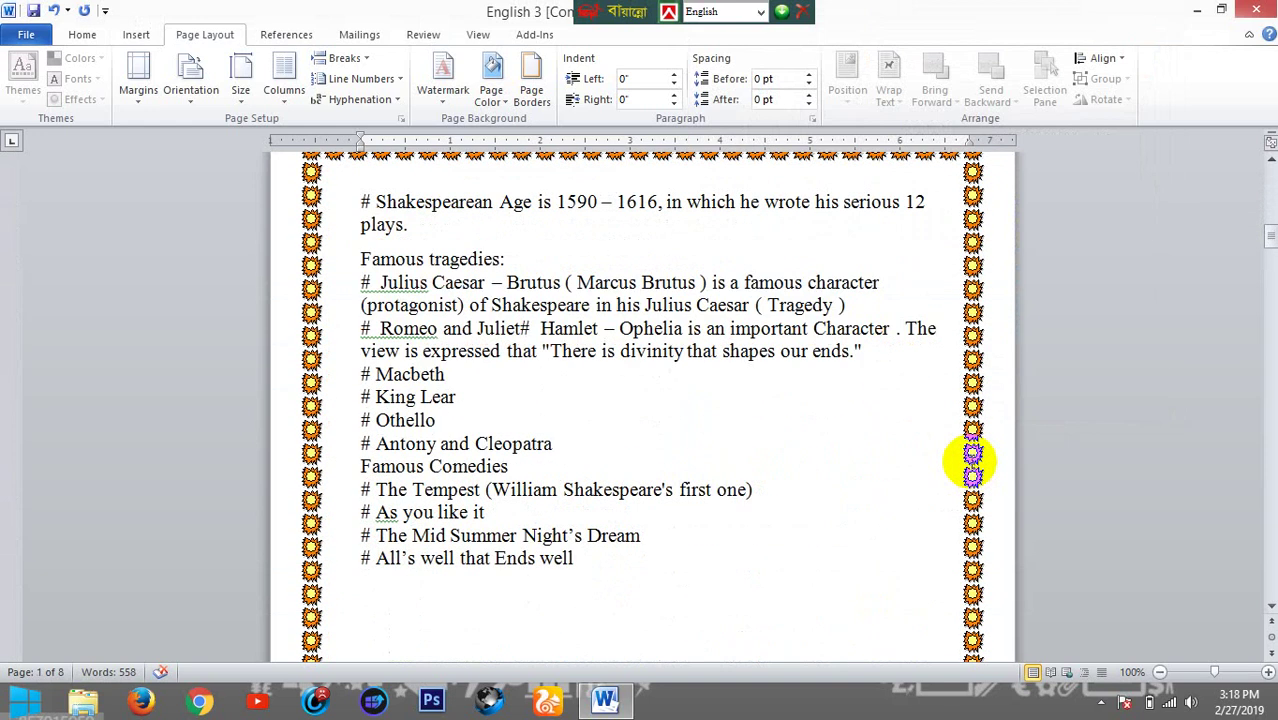
scroll(970, 457, down, 8)
scroll(970, 457, down, 5)
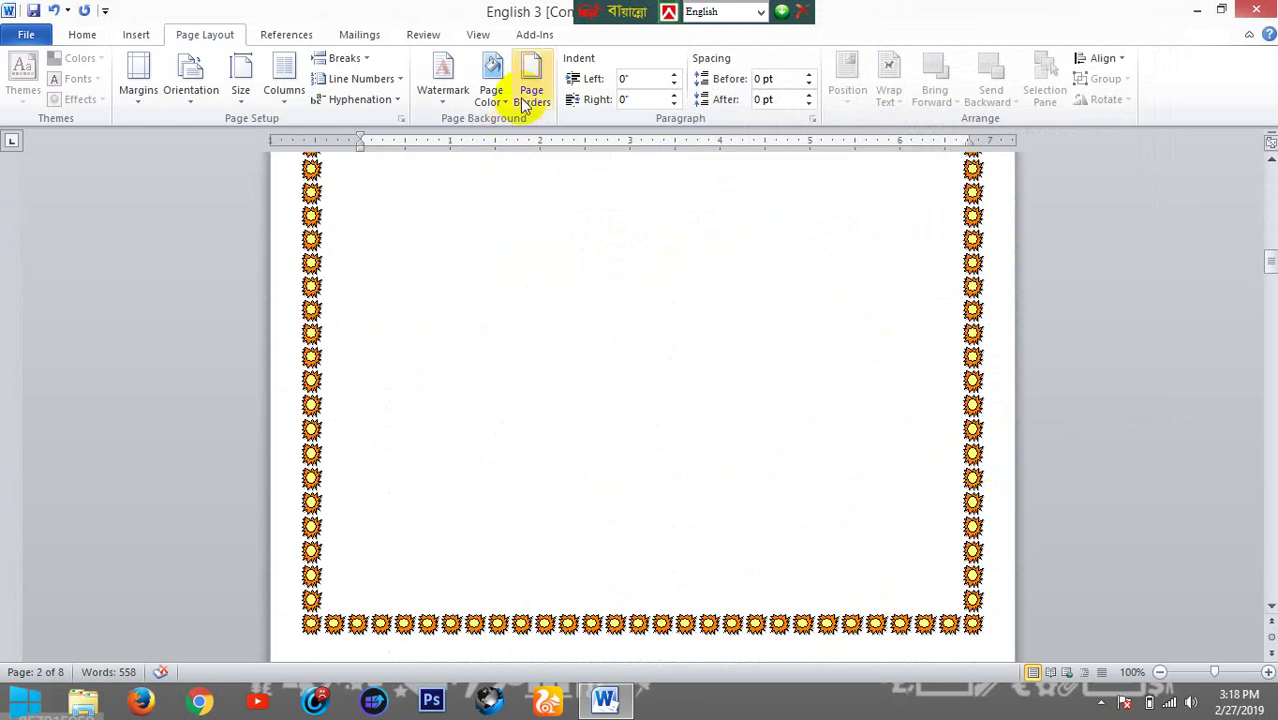
Swap the sun border for the purple butterfly art border on every page
click(531, 92)
click(919, 366)
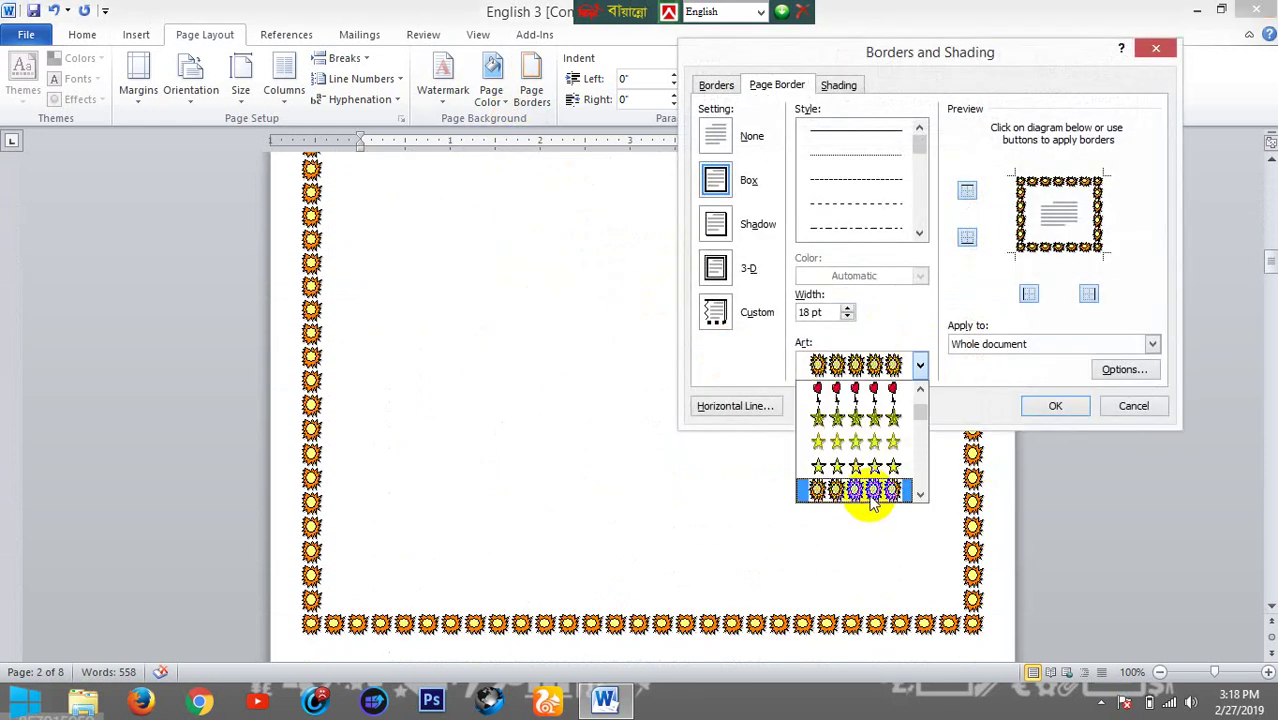
scroll(865, 475, down, 5)
scroll(870, 470, down, 5)
scroll(878, 482, down, 3)
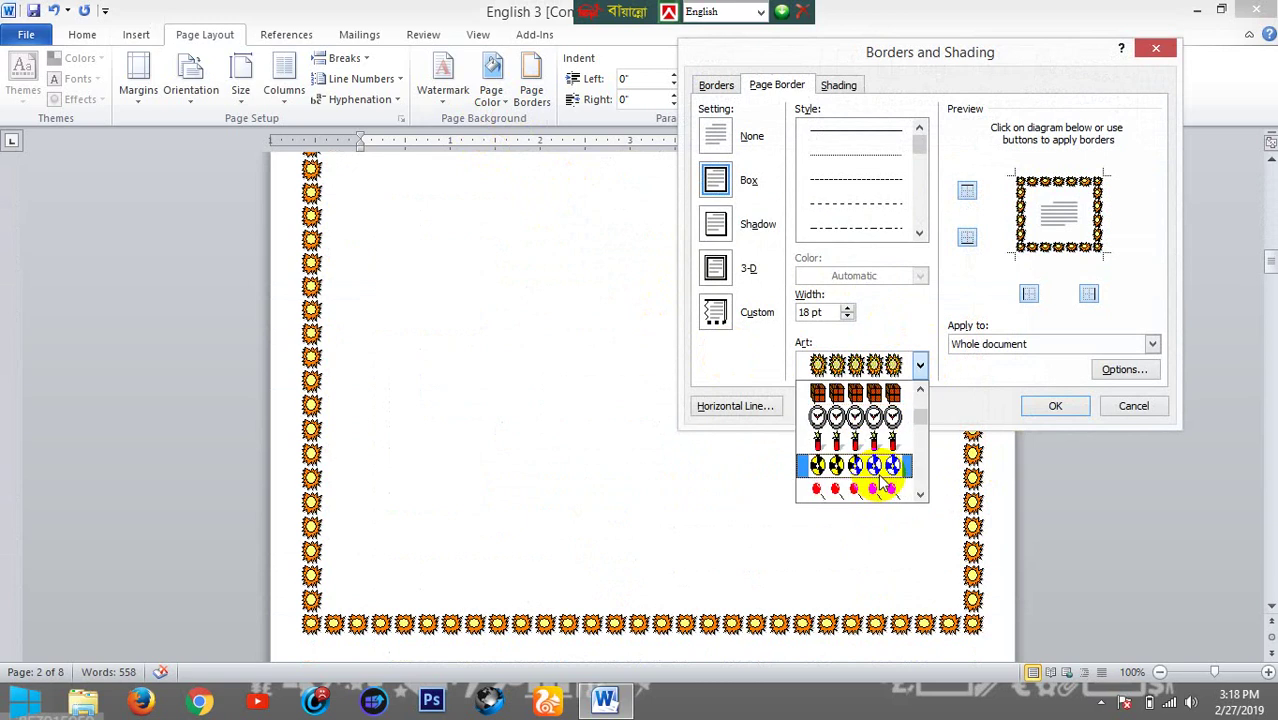
scroll(878, 480, down, 3)
scroll(878, 478, down, 3)
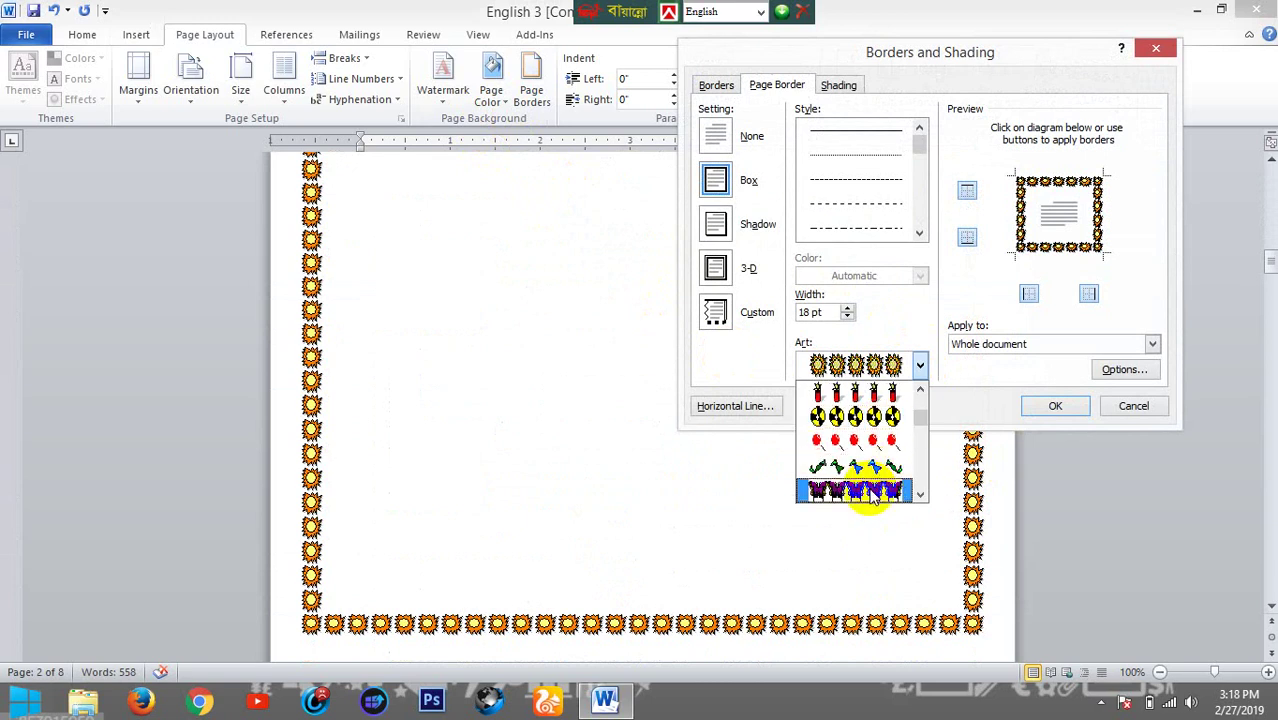
click(870, 488)
click(1058, 406)
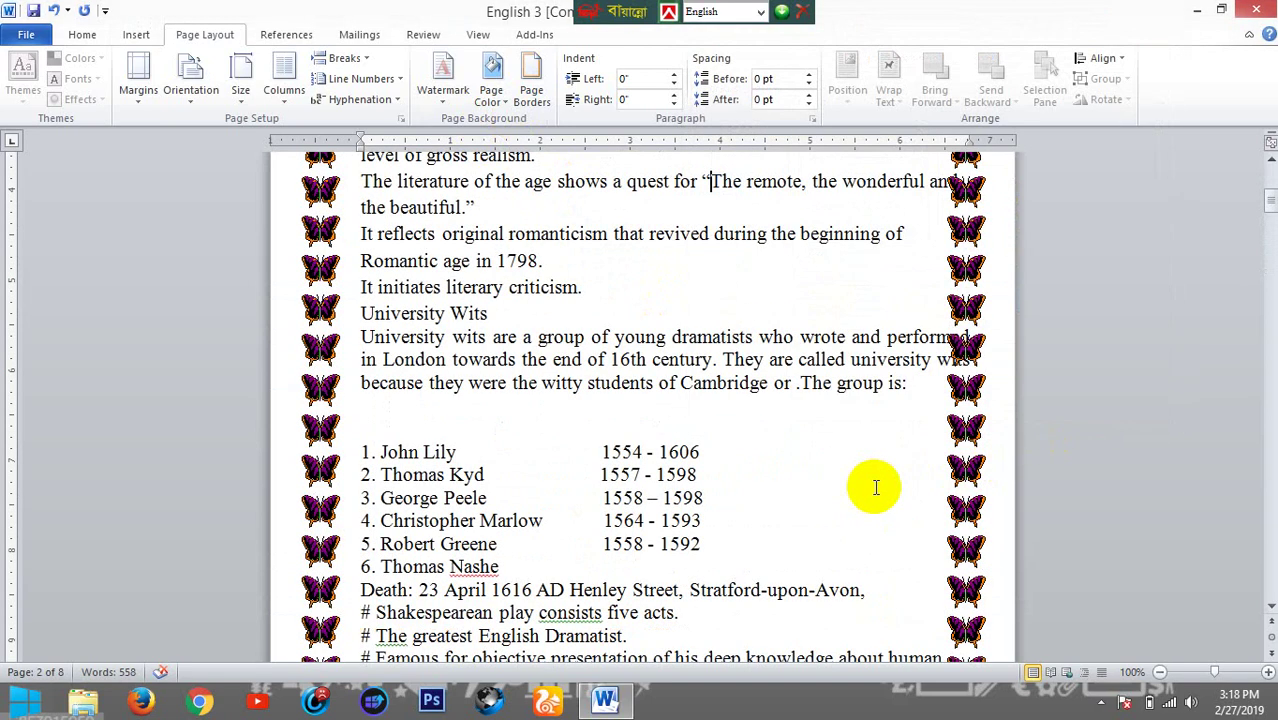
scroll(942, 440, up, 2)
scroll(984, 420, down, 2)
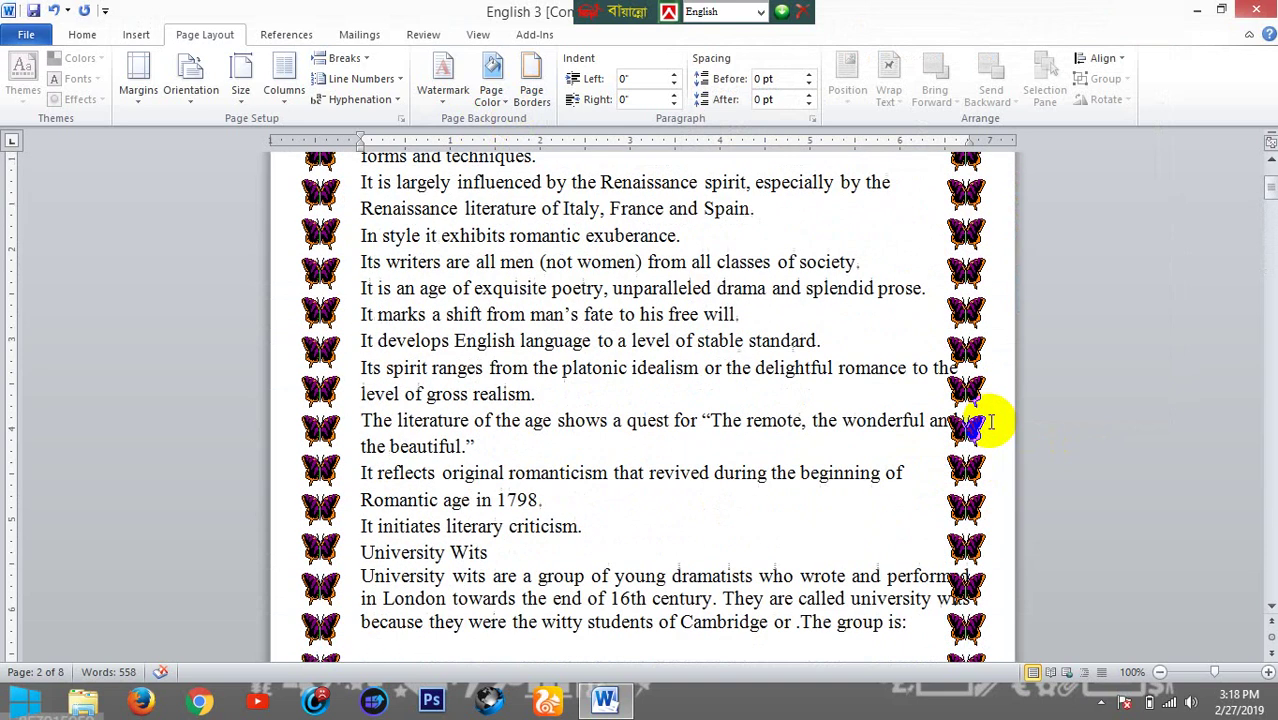
scroll(990, 423, down, 4)
scroll(985, 421, down, 4)
scroll(975, 419, down, 5)
scroll(940, 490, down, 5)
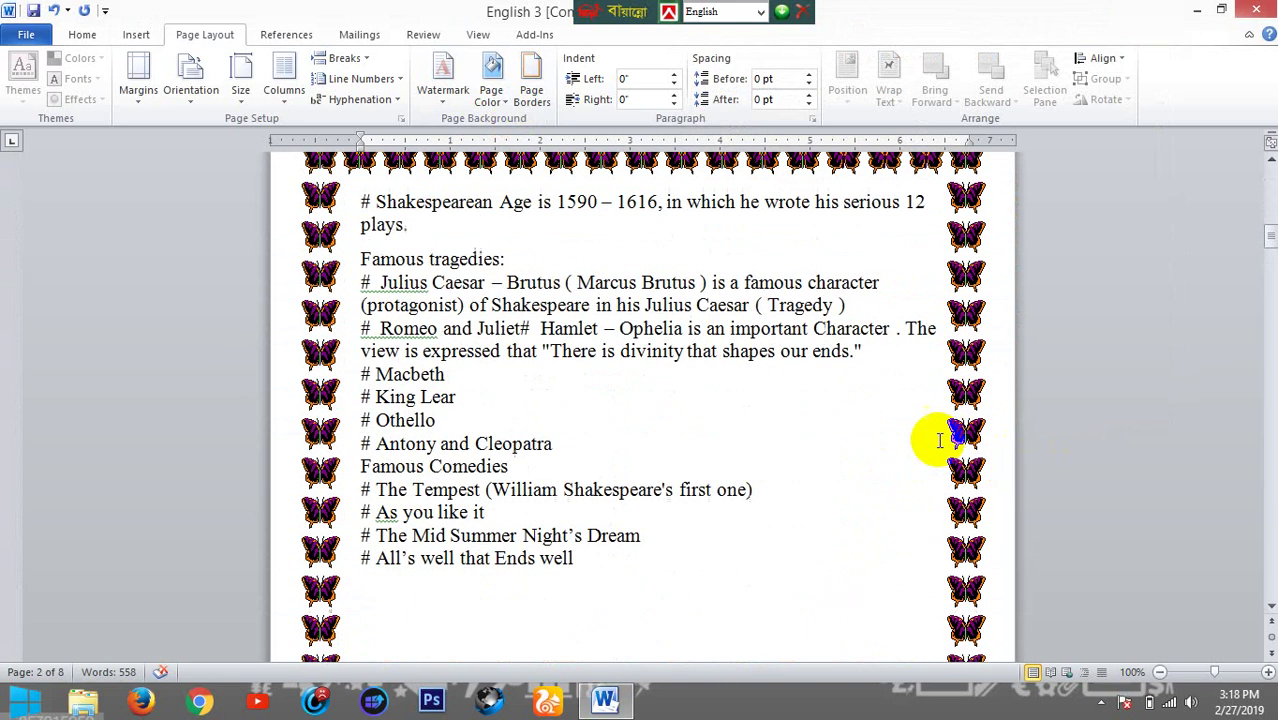
scroll(940, 442, down, 3)
Replace the butterfly border with the red rose art border
click(524, 90)
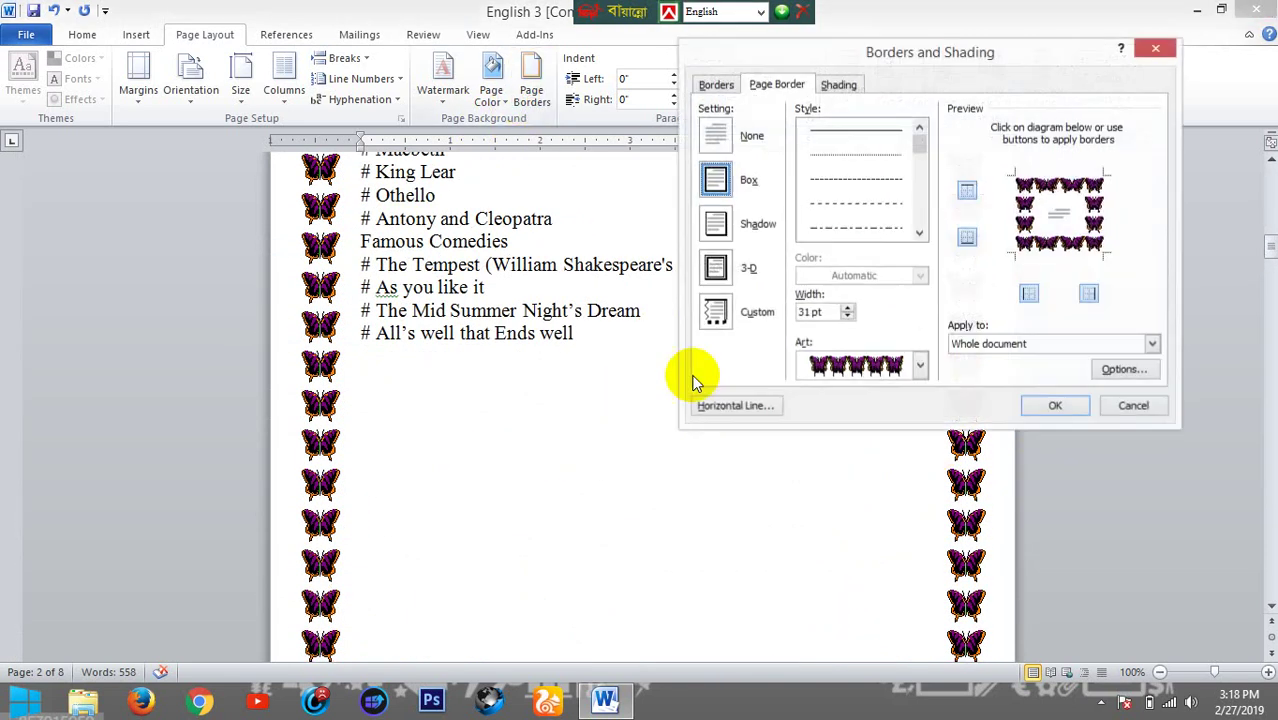
click(910, 367)
scroll(880, 440, up, 2)
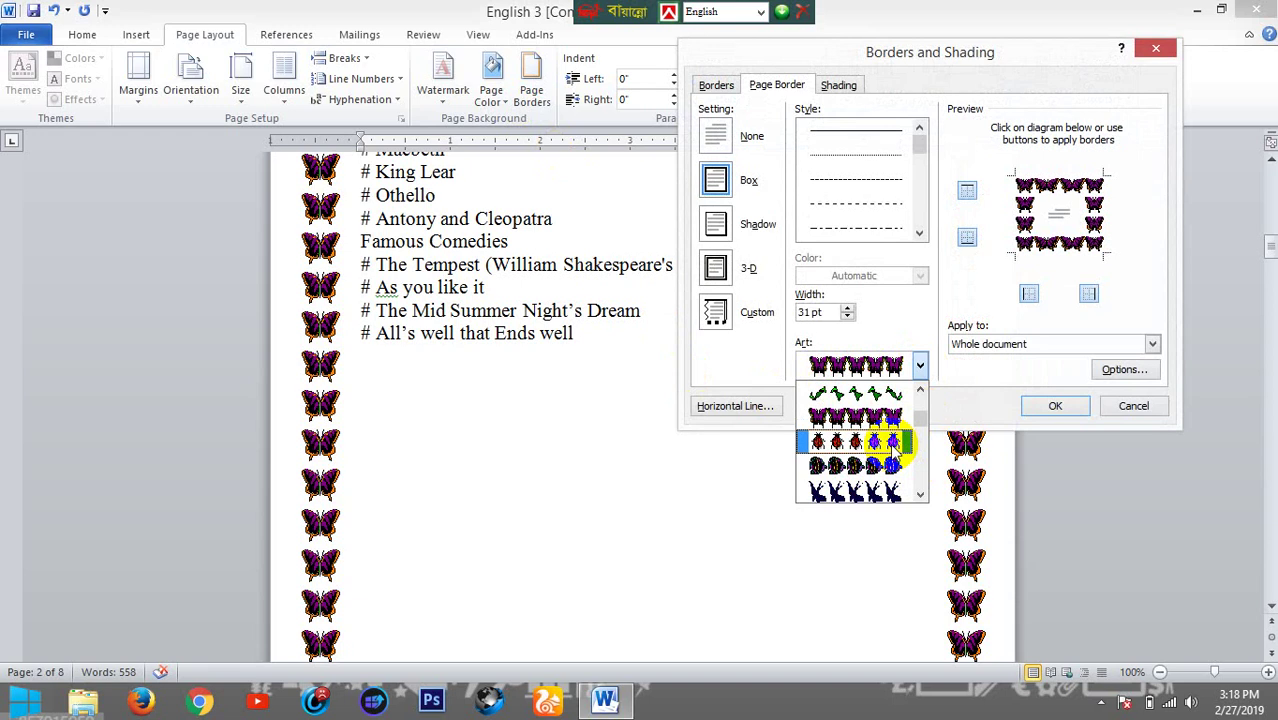
scroll(890, 443, down, 2)
scroll(875, 470, down, 2)
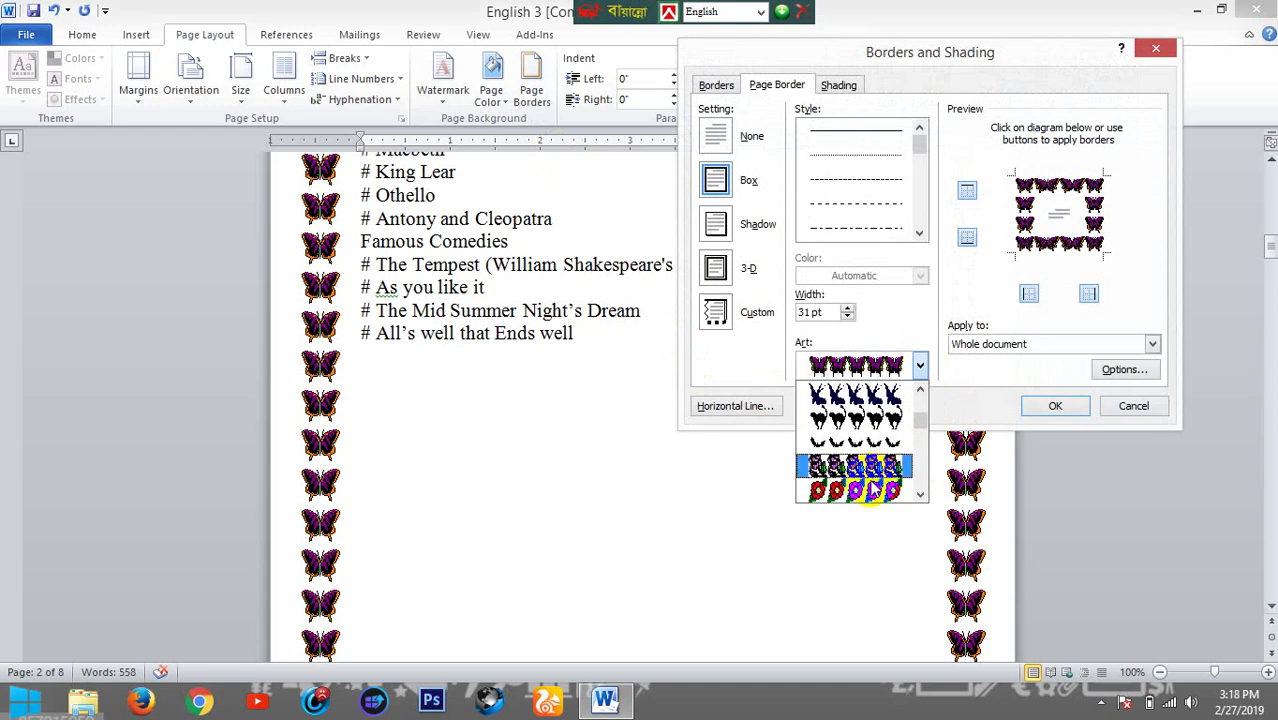
scroll(862, 495, down, 1)
click(862, 495)
click(1052, 406)
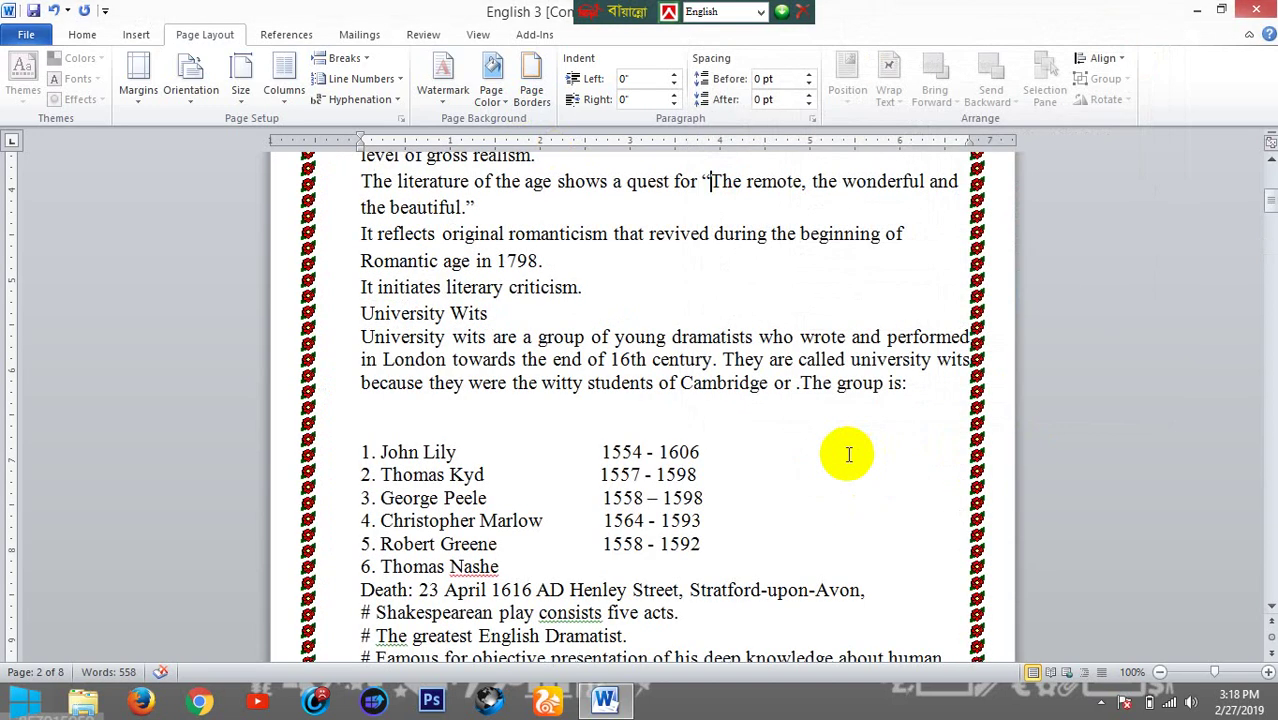
Check the rose-bordered pages in print preview, then return to editing
scroll(860, 448, up, 5)
scroll(860, 448, up, 1)
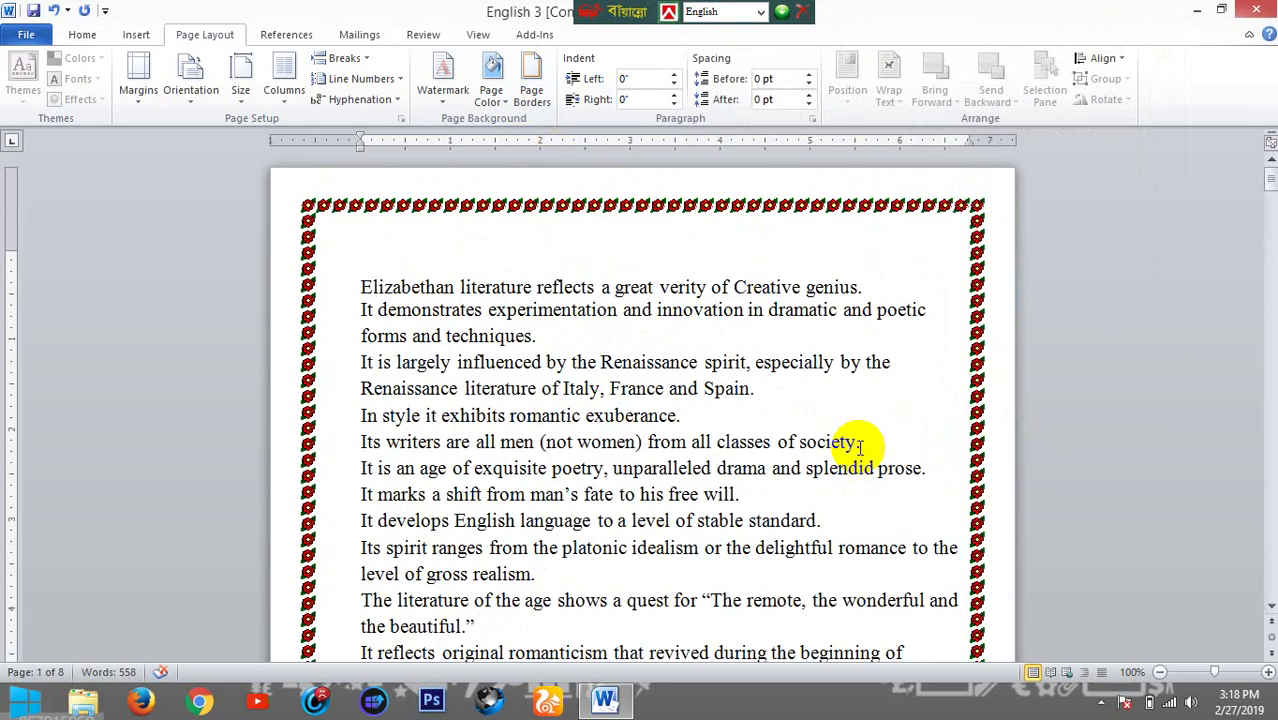
key(ctrl+p)
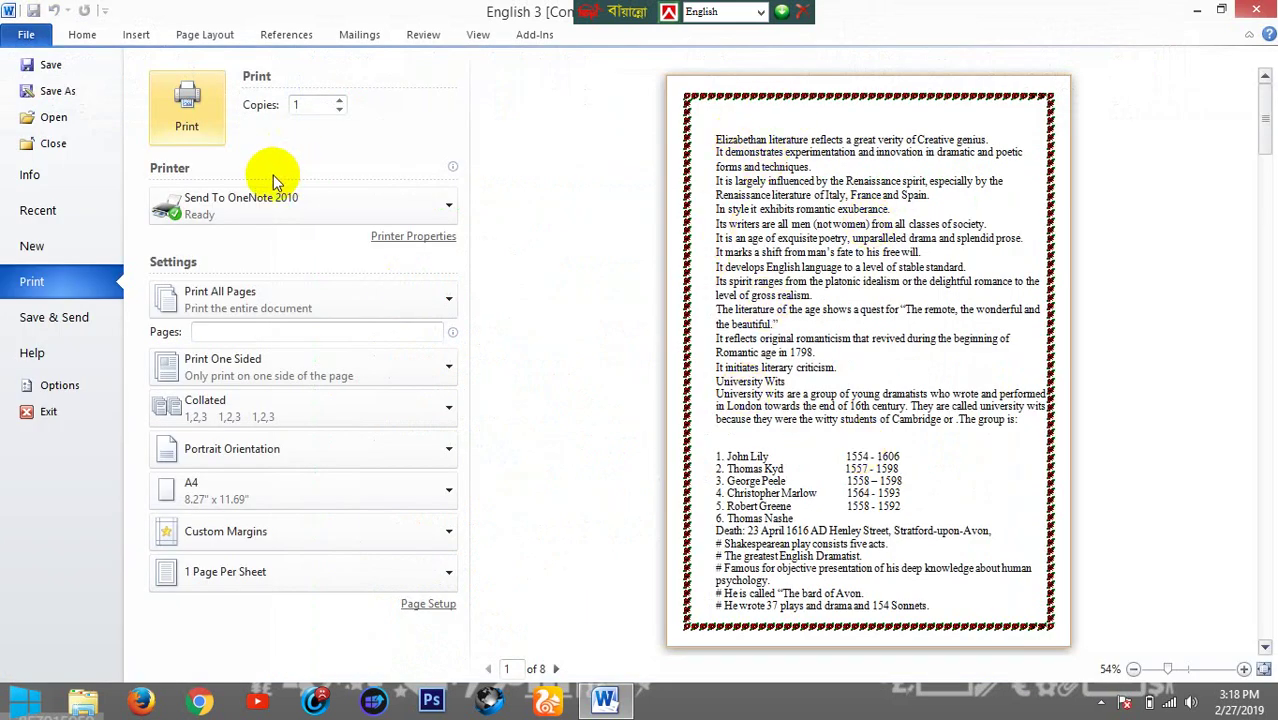
click(207, 36)
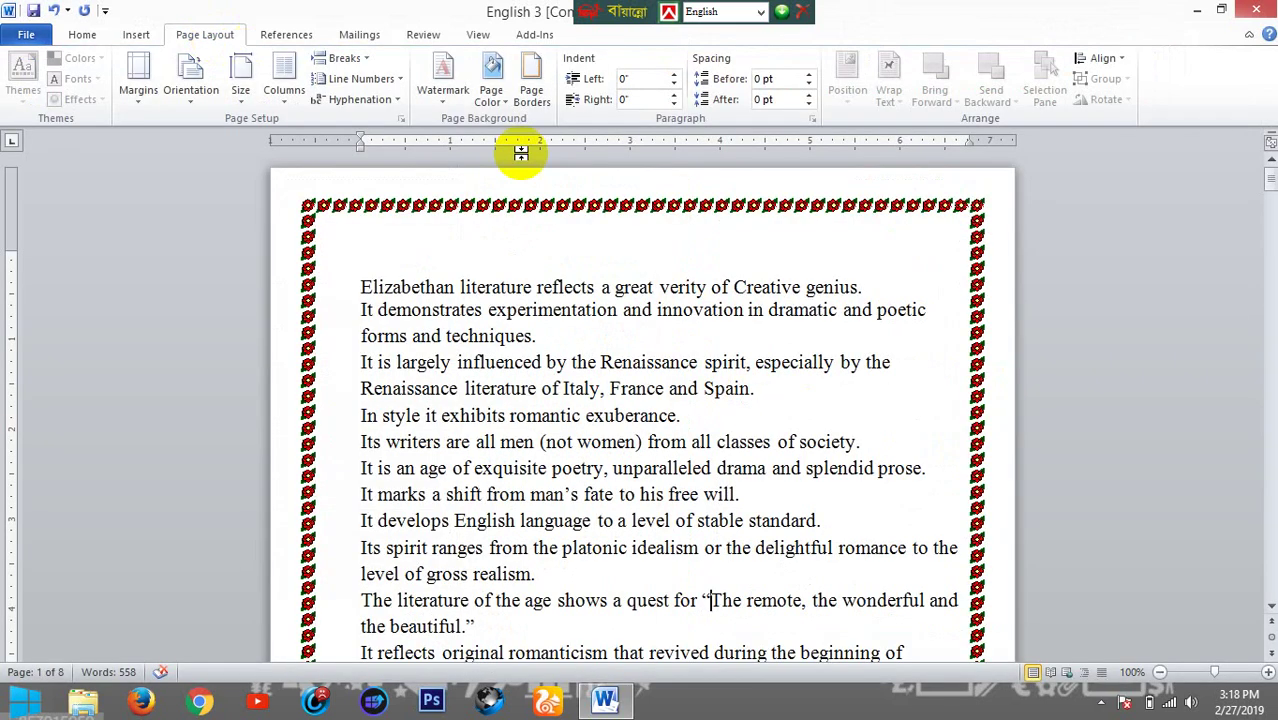
Set the page border to None and reopen Page Borders to confirm none remains
click(536, 106)
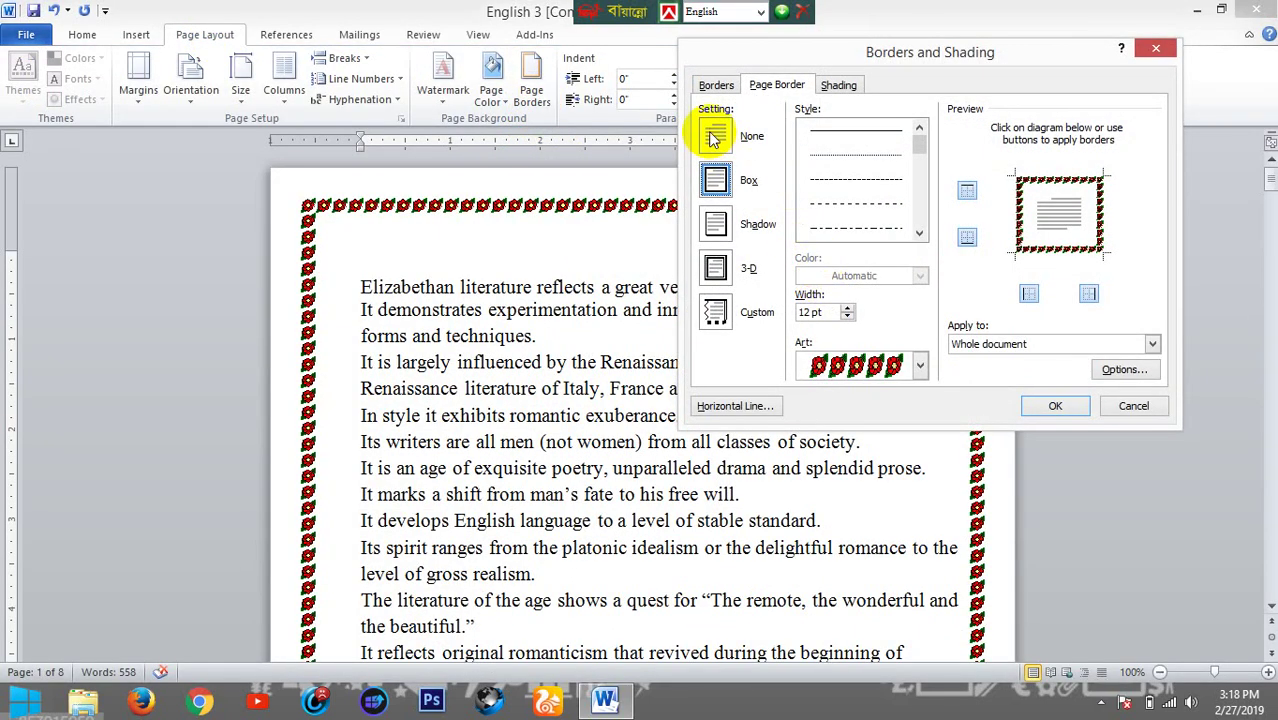
click(716, 136)
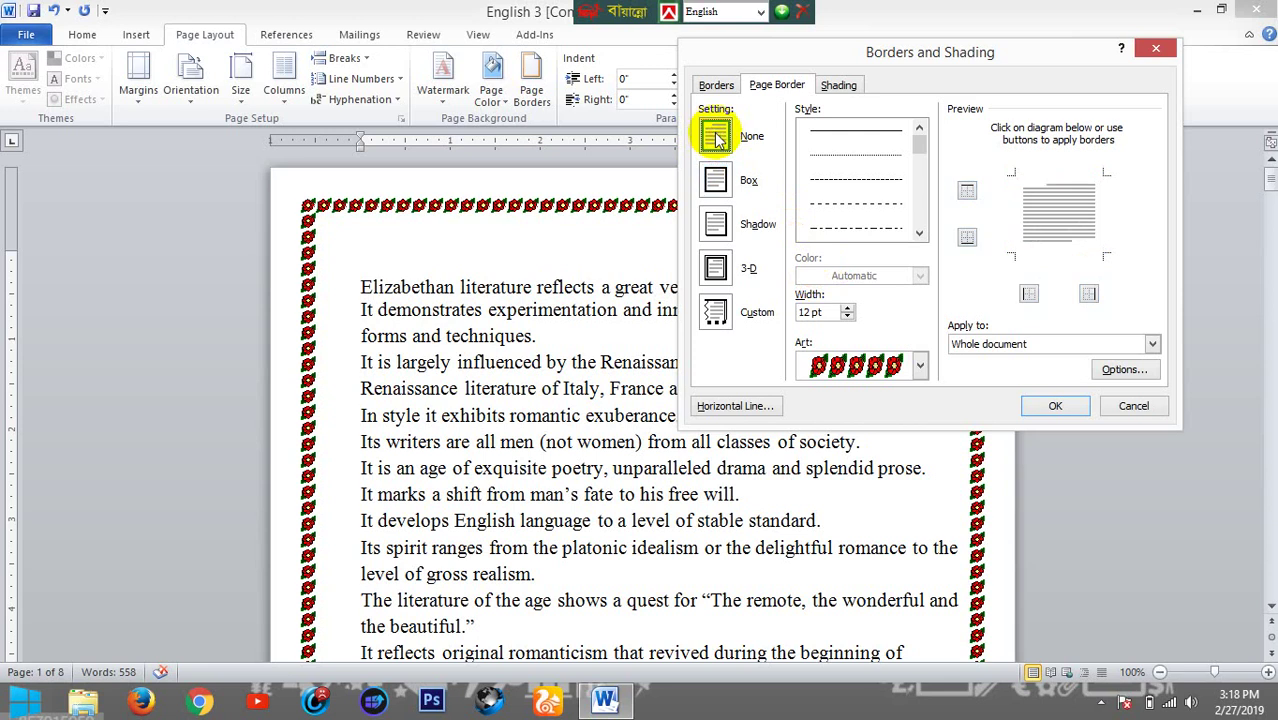
click(1062, 406)
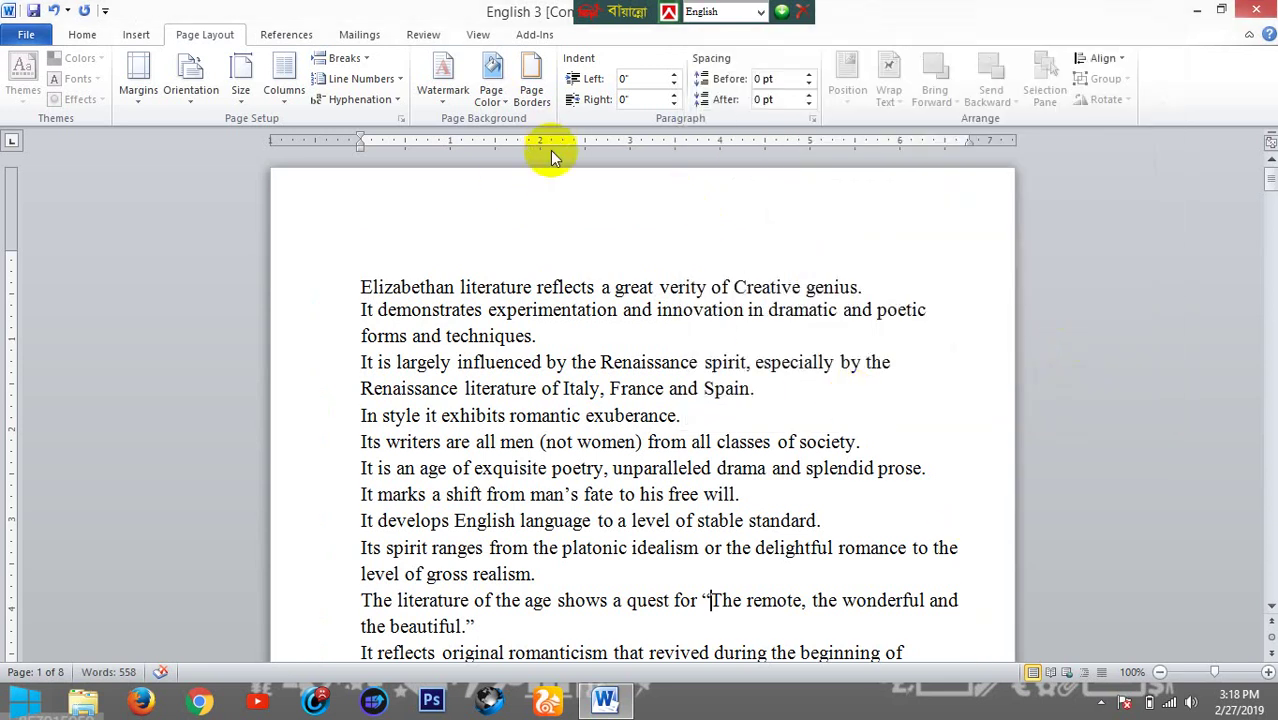
click(532, 100)
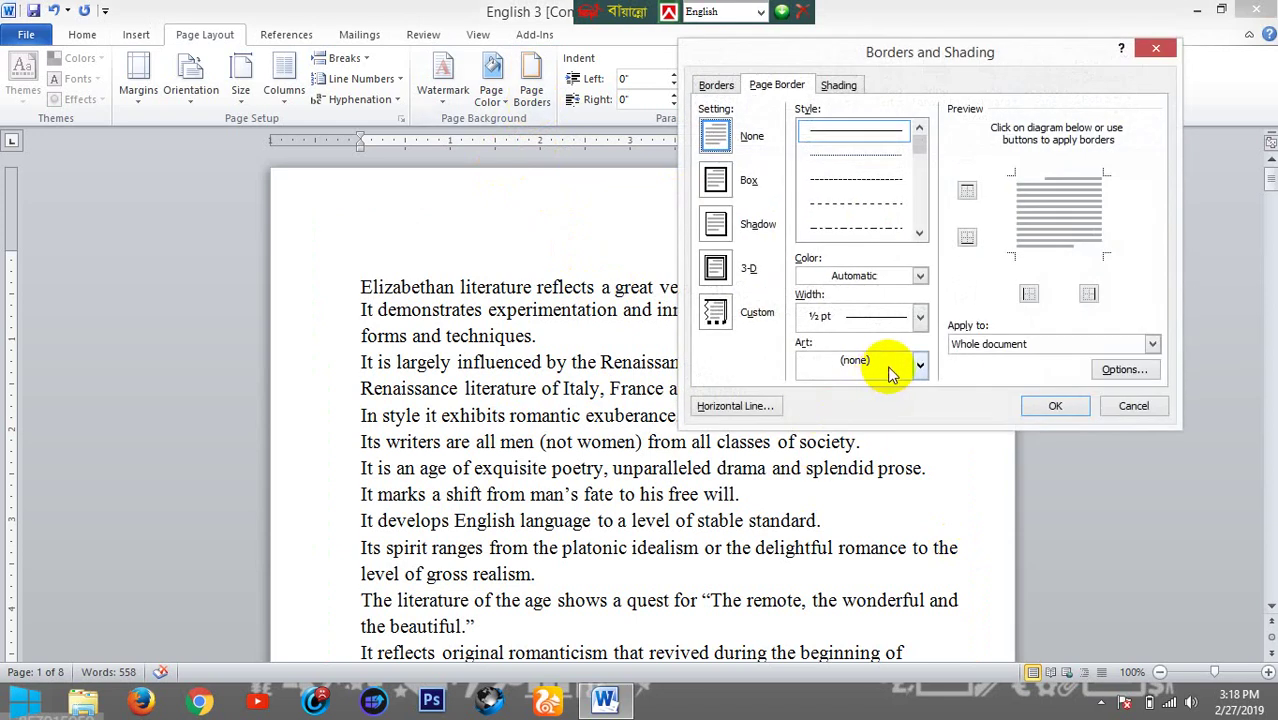
click(1065, 406)
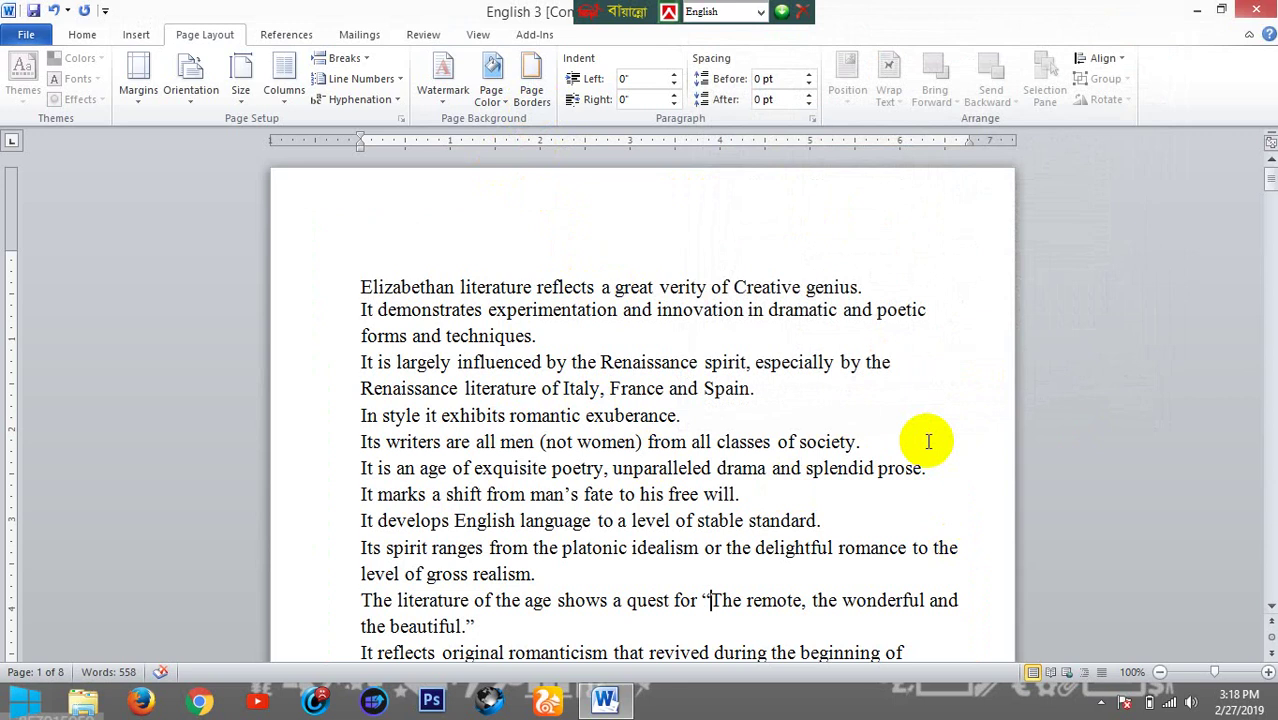